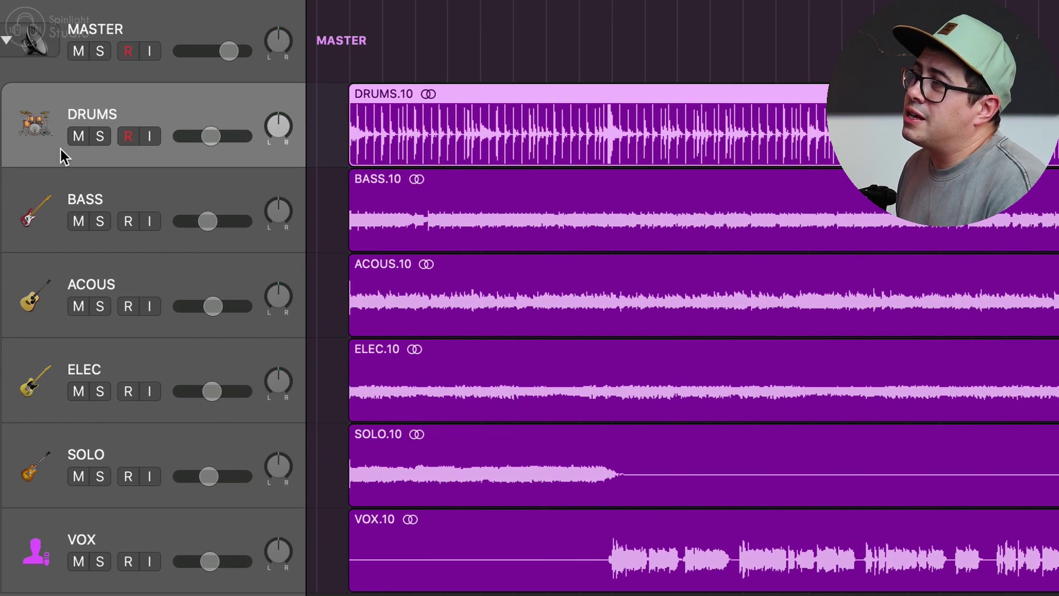
- Look through the stem tracks one by one, from BASS to VOX, then DRUMS and the MASTER track stack
click(53, 198)
click(54, 291)
click(47, 382)
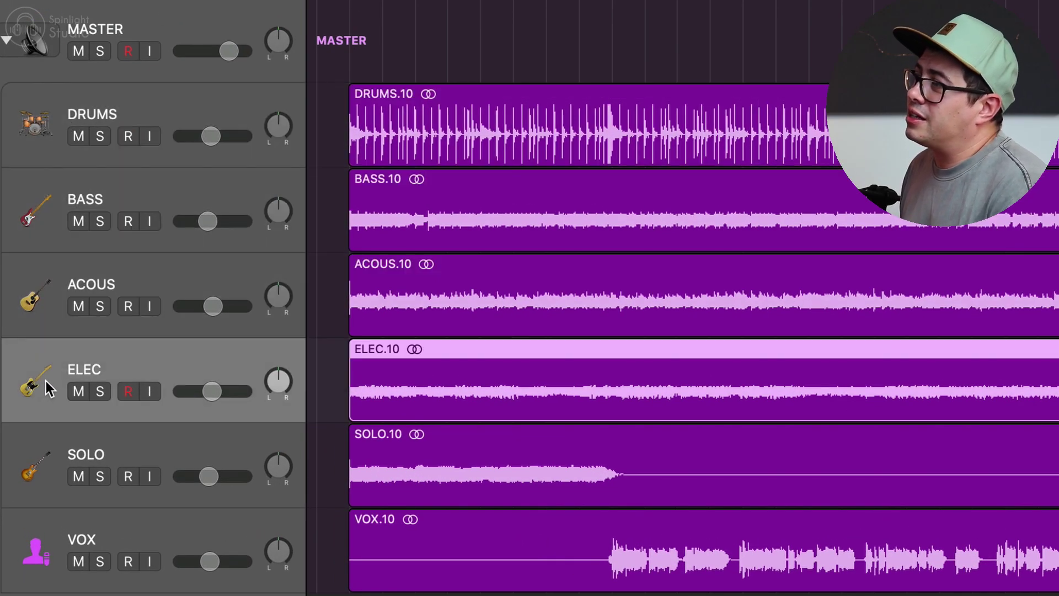
click(35, 460)
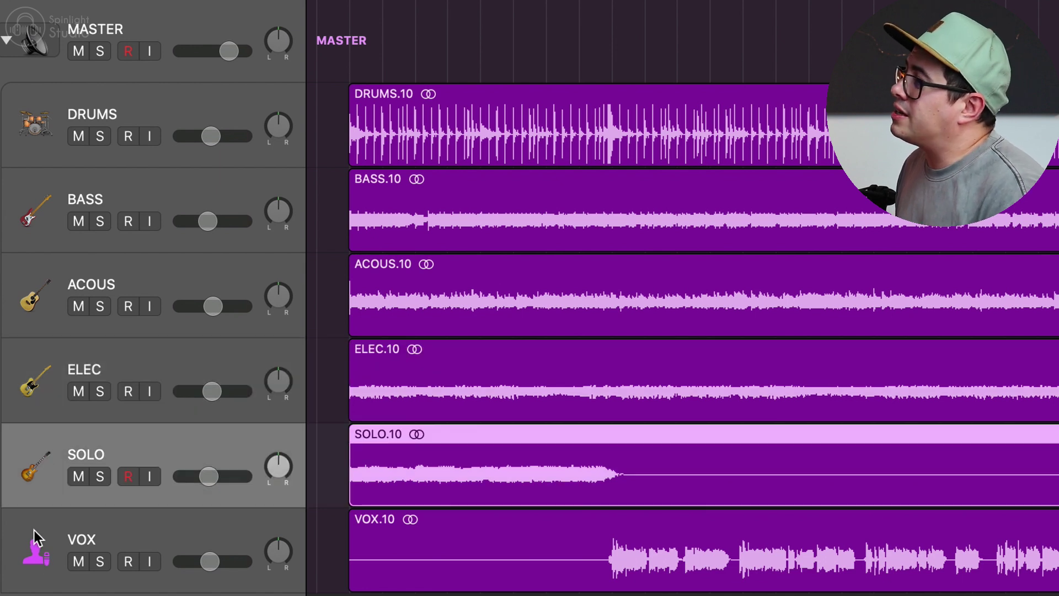
click(36, 538)
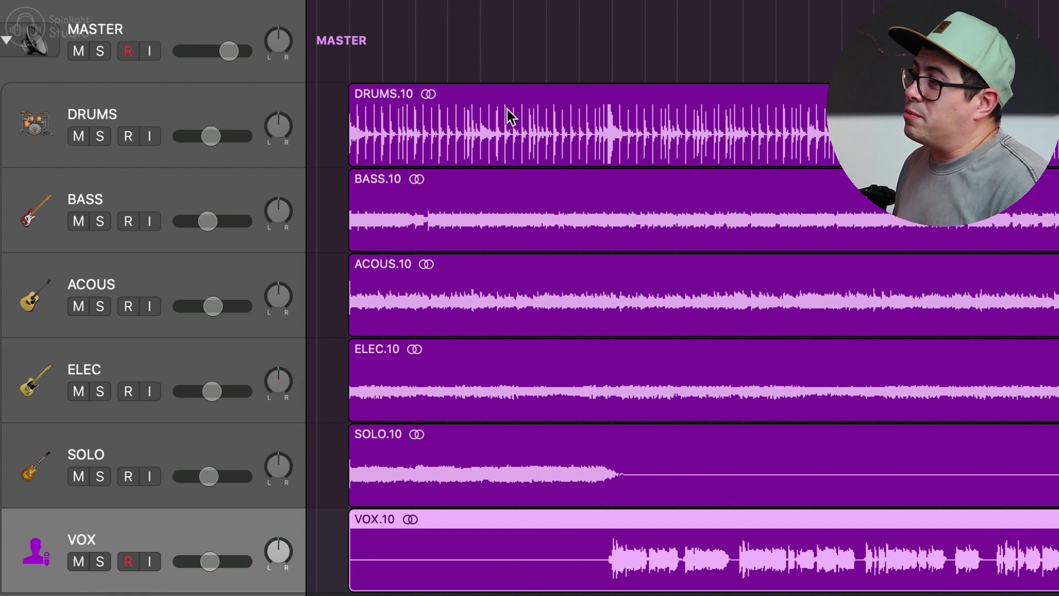
click(185, 100)
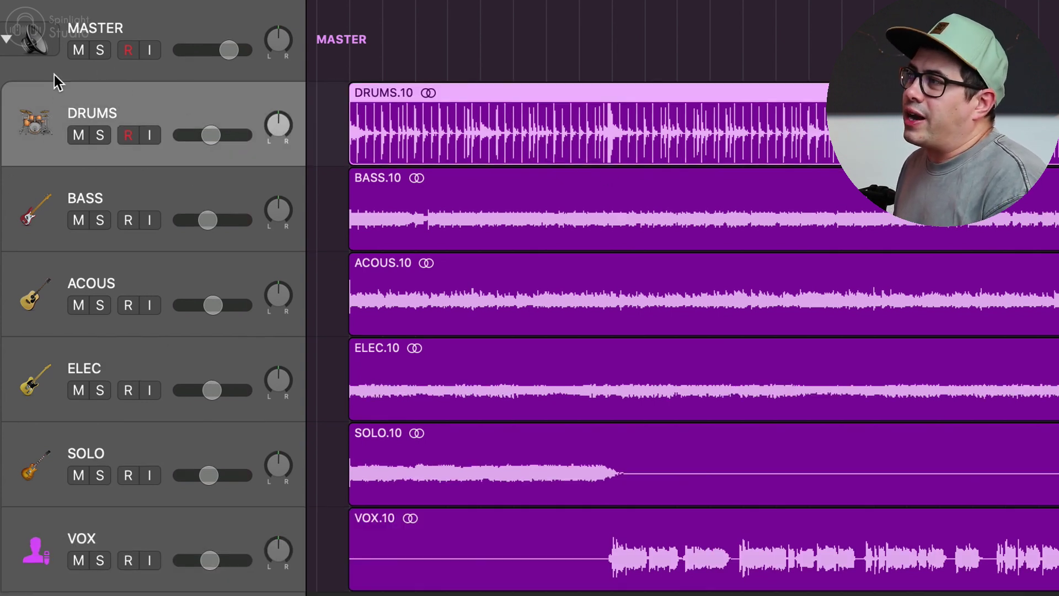
click(7, 39)
click(6, 39)
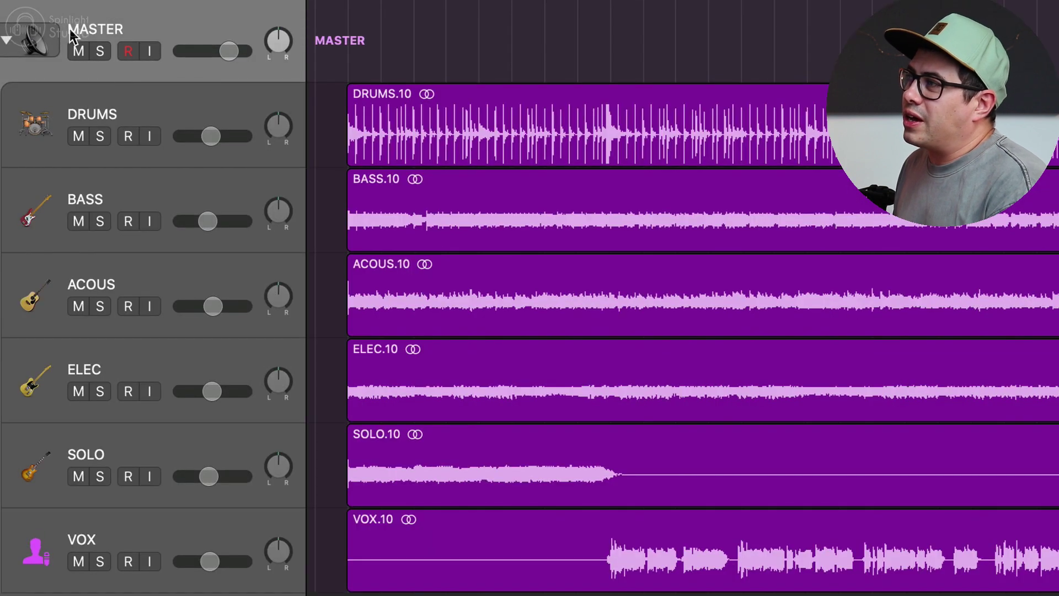
click(47, 141)
click(161, 23)
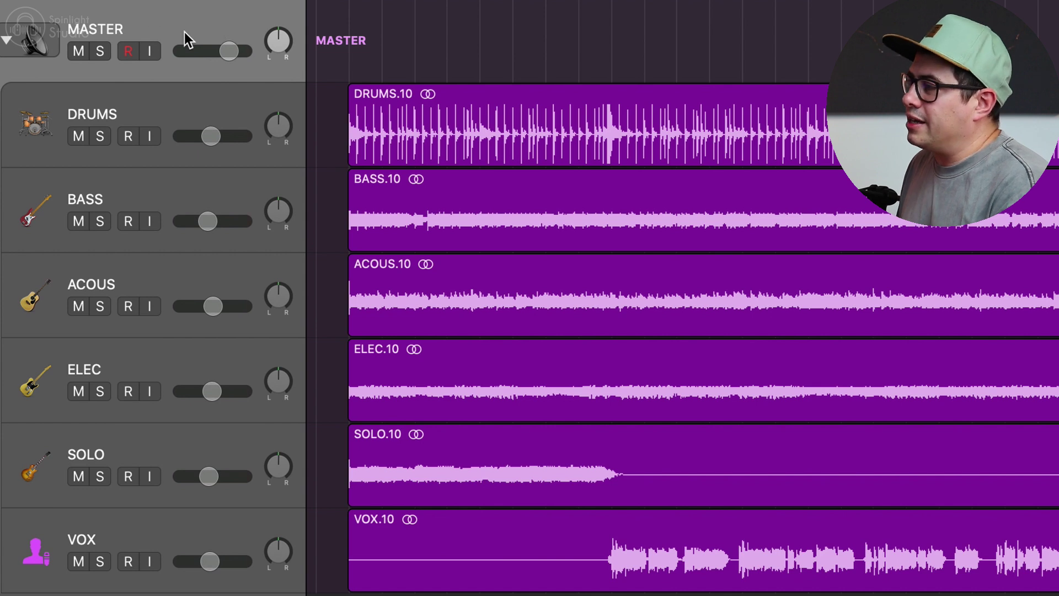
- Show the mixer and examine the insert chains and routing of the MIX and MASTER stacks, then stop playback
key(x)
drag(606, 333, 270, 336)
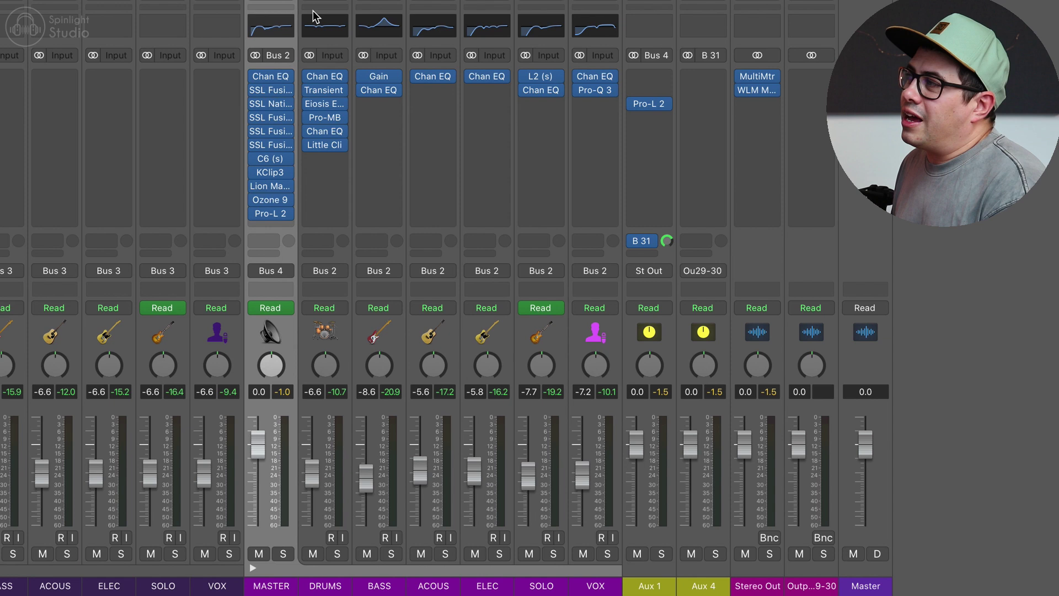
drag(225, 337, 42, 331)
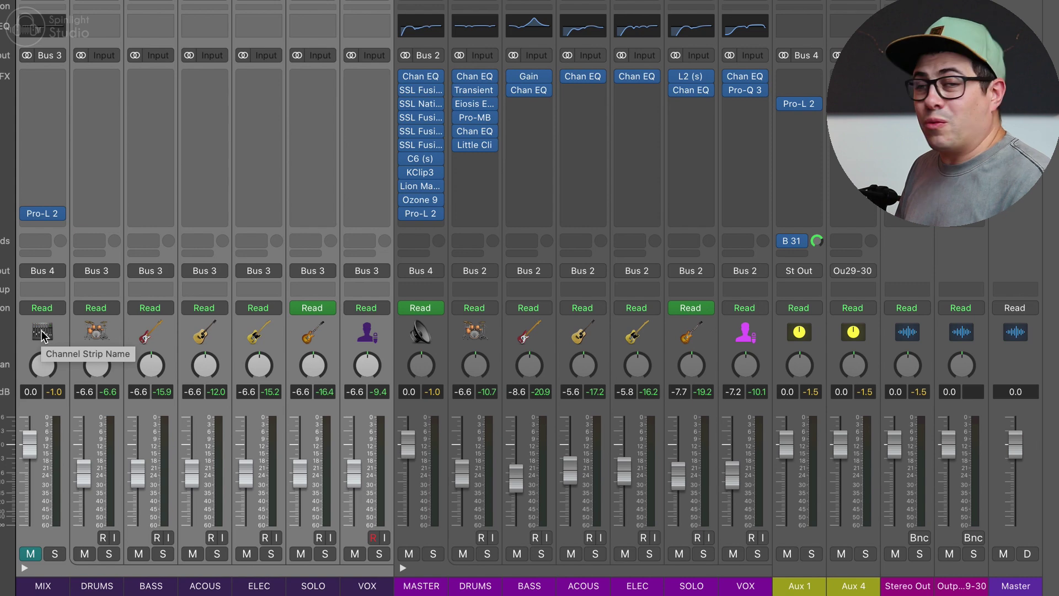
drag(81, 457, 236, 459)
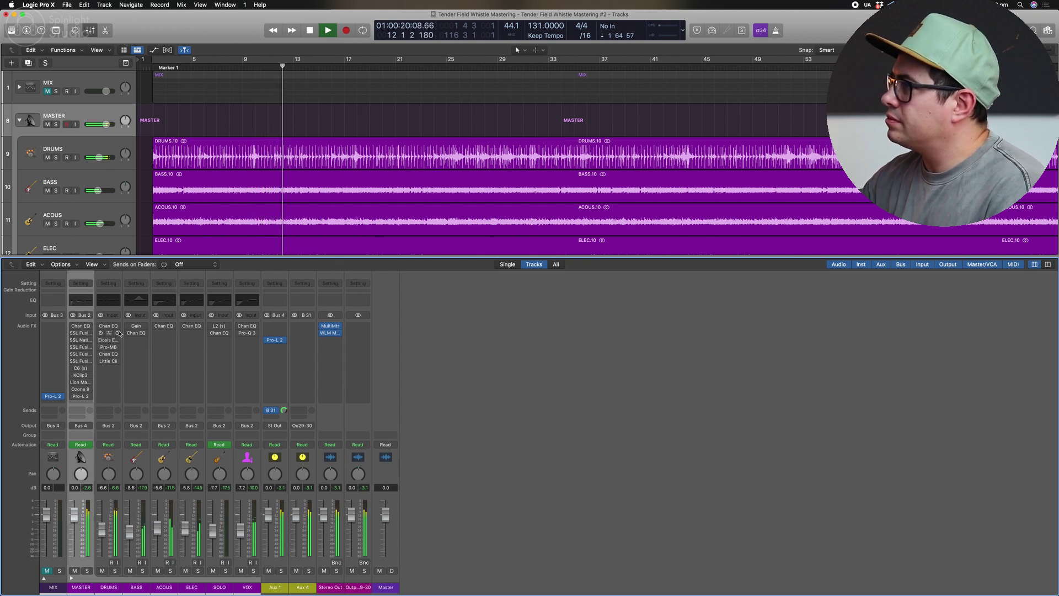
key(space)
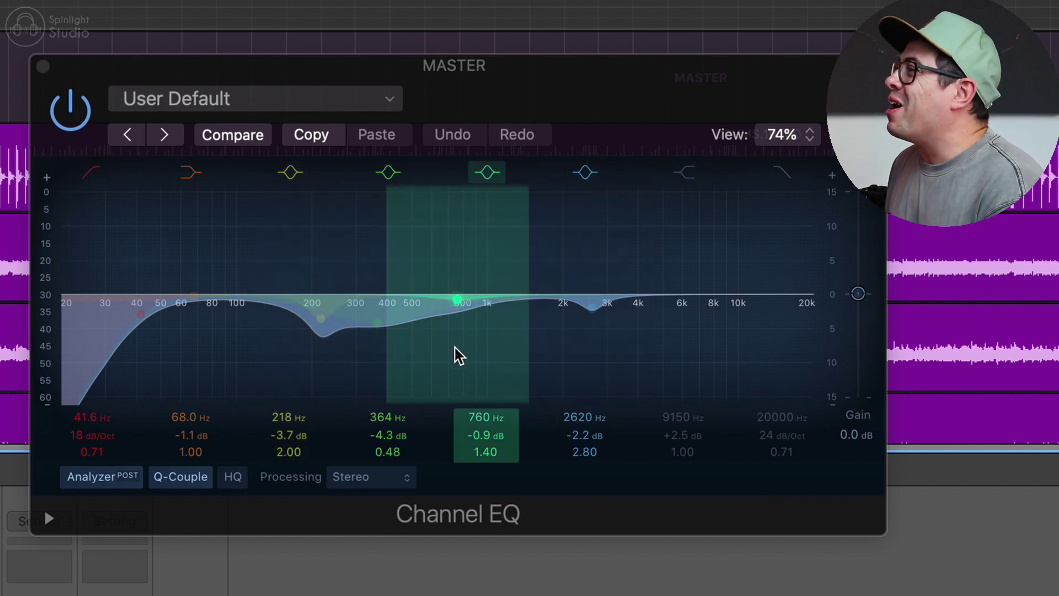
- Turn off every band of the MASTER Channel EQ except the 364 Hz cut and audition that cut during playback
click(92, 172)
click(194, 169)
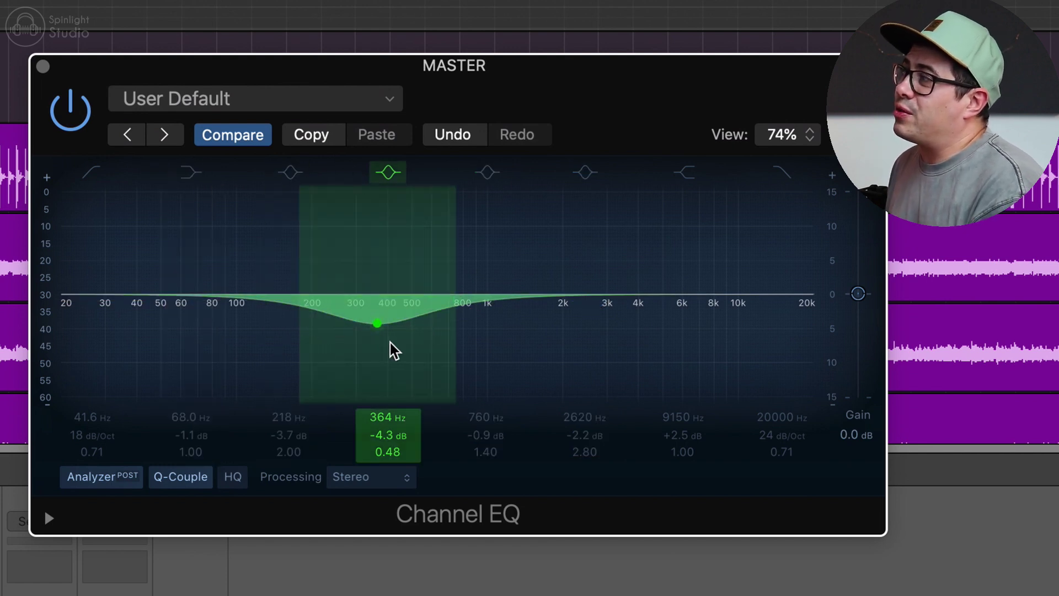
key(space)
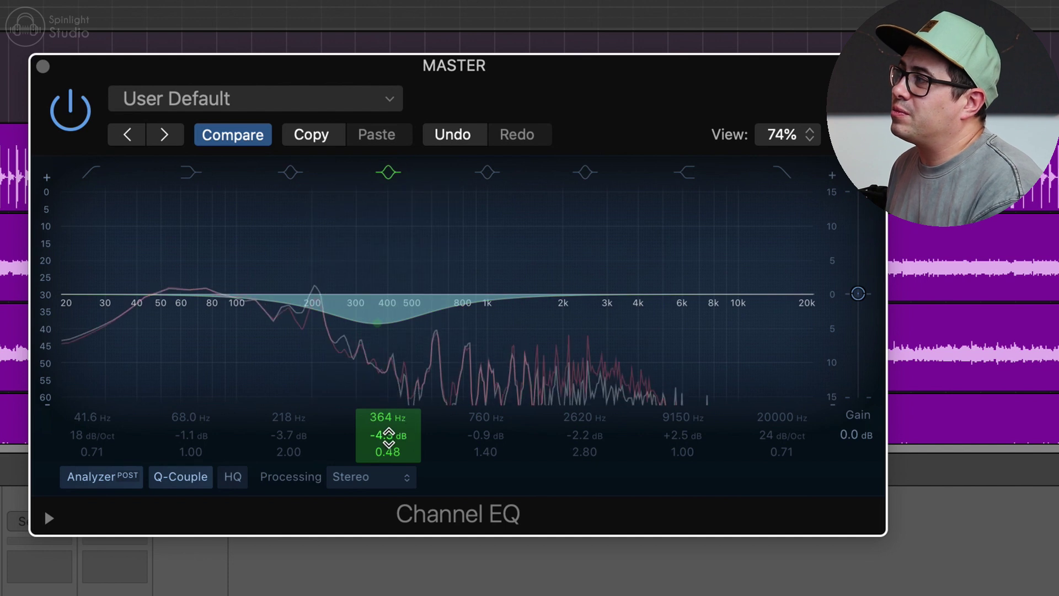
mouse_move(377, 323)
mouse_down()
mouse_move(377, 274)
mouse_move(377, 360)
mouse_move(377, 323)
mouse_up()
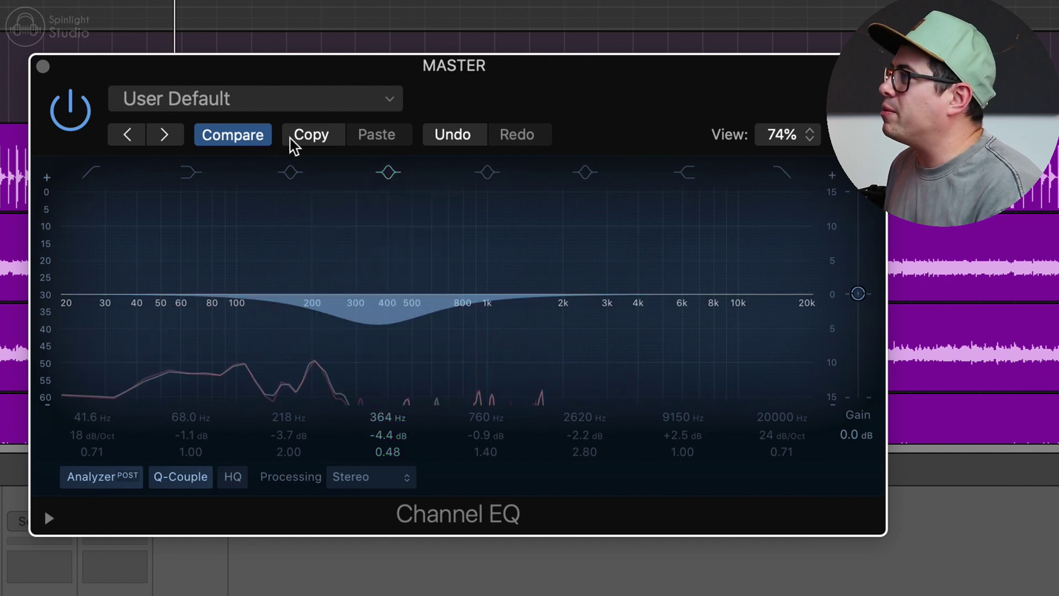
- Turn on the 218 Hz band of the MASTER Channel EQ, set its gain to -3.4 dB and play the song
click(290, 172)
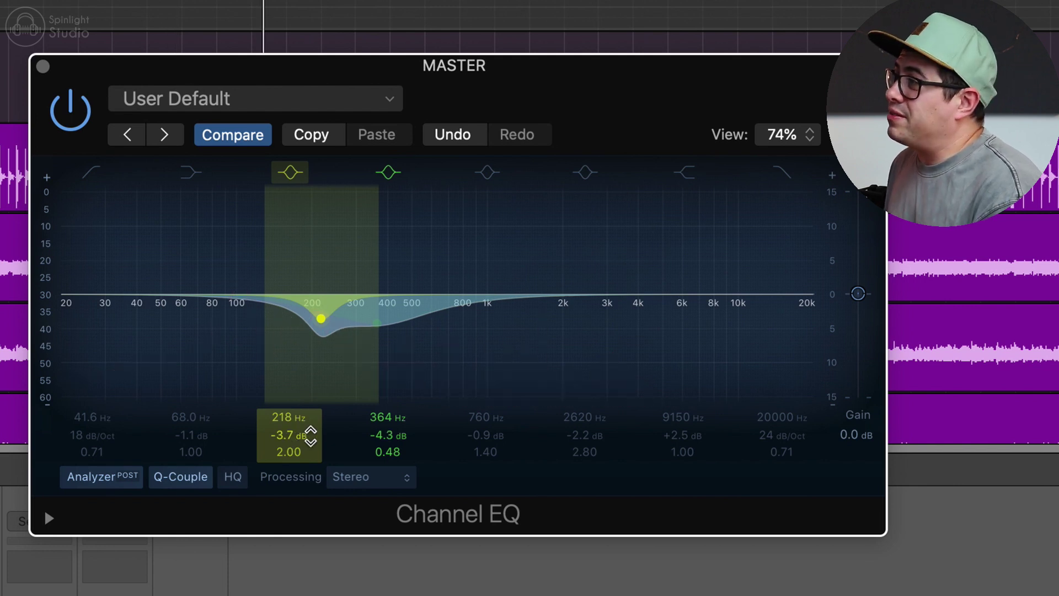
mouse_move(311, 435)
mouse_down()
mouse_move(311, 400)
mouse_move(311, 437)
mouse_move(301, 441)
mouse_up()
key(space)
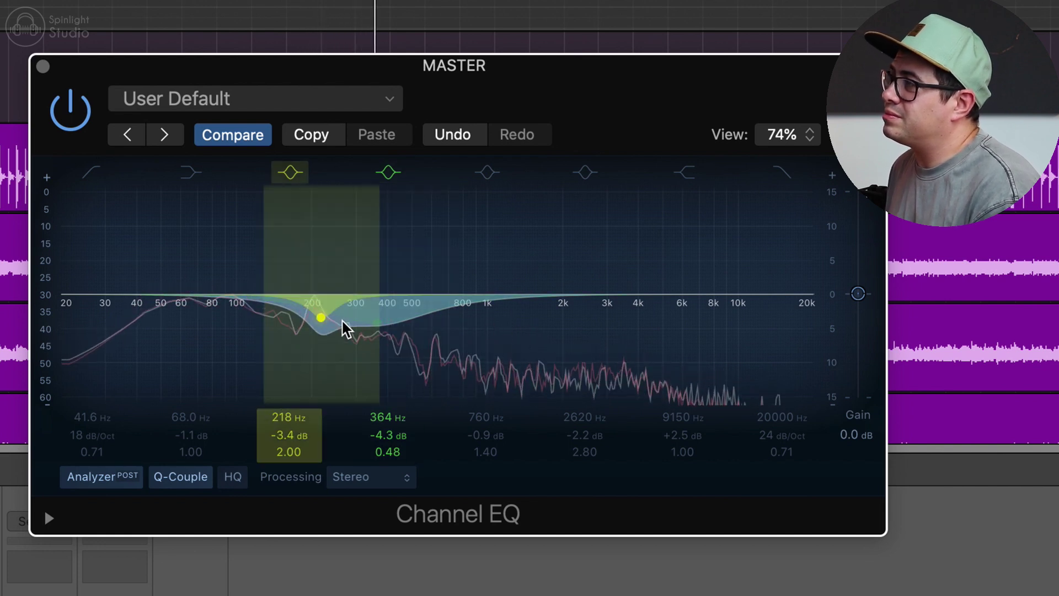
- Bypass and re-enable the MASTER Channel EQ twice during playback to compare the 218 Hz and 364 Hz cuts
click(73, 110)
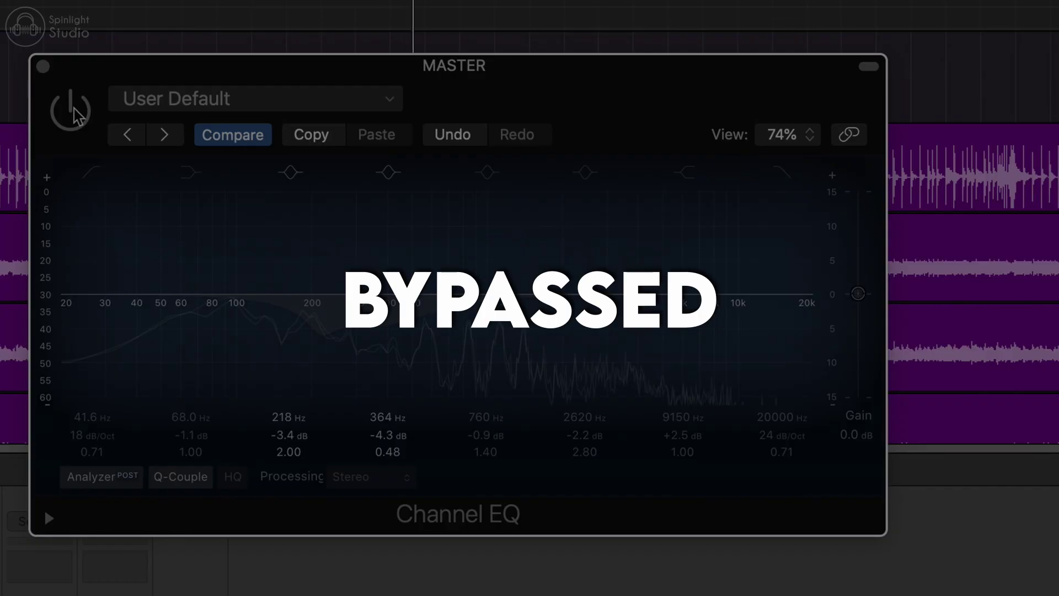
click(76, 112)
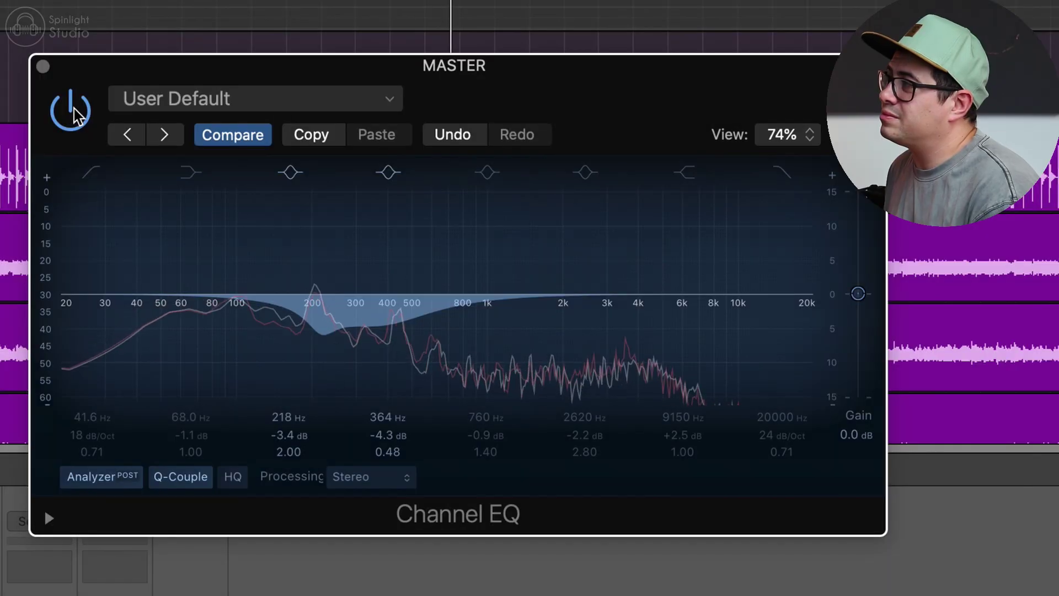
click(77, 112)
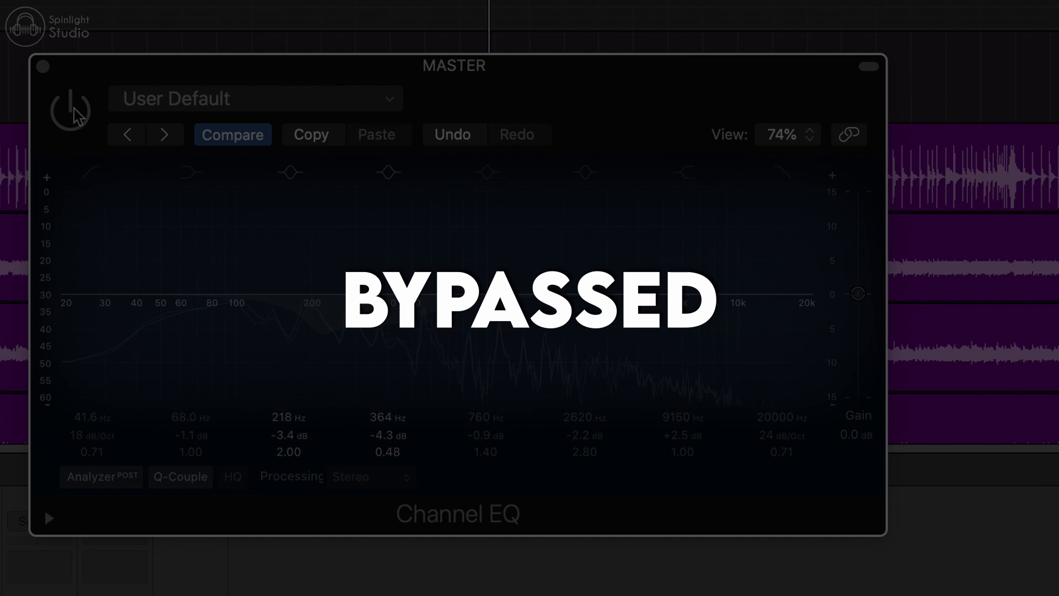
click(76, 112)
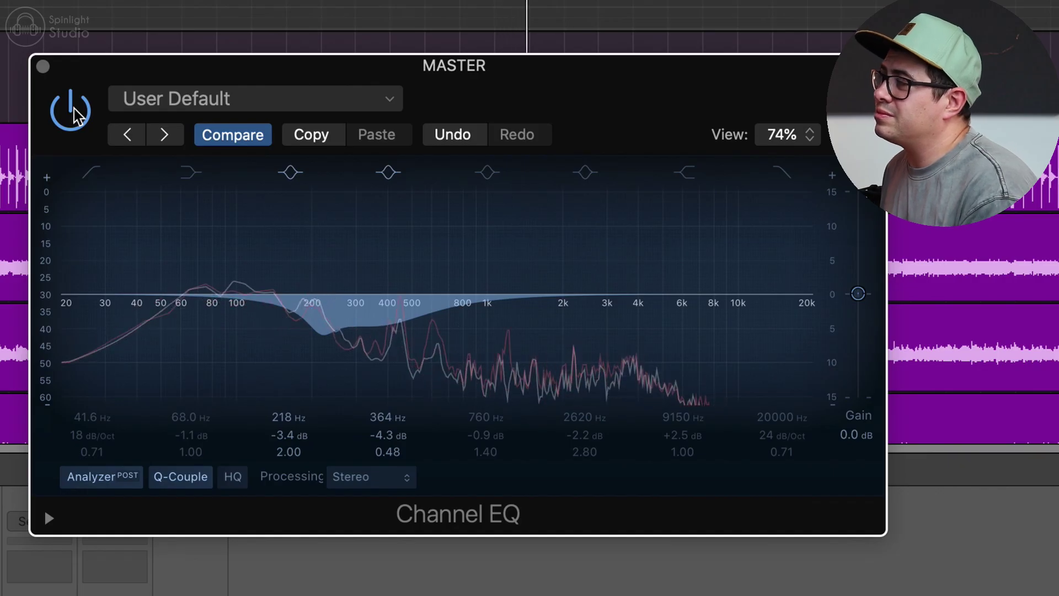
- Turn on the 41.6 Hz low cut in the MASTER Channel EQ and compare it against bypass during playback
click(95, 173)
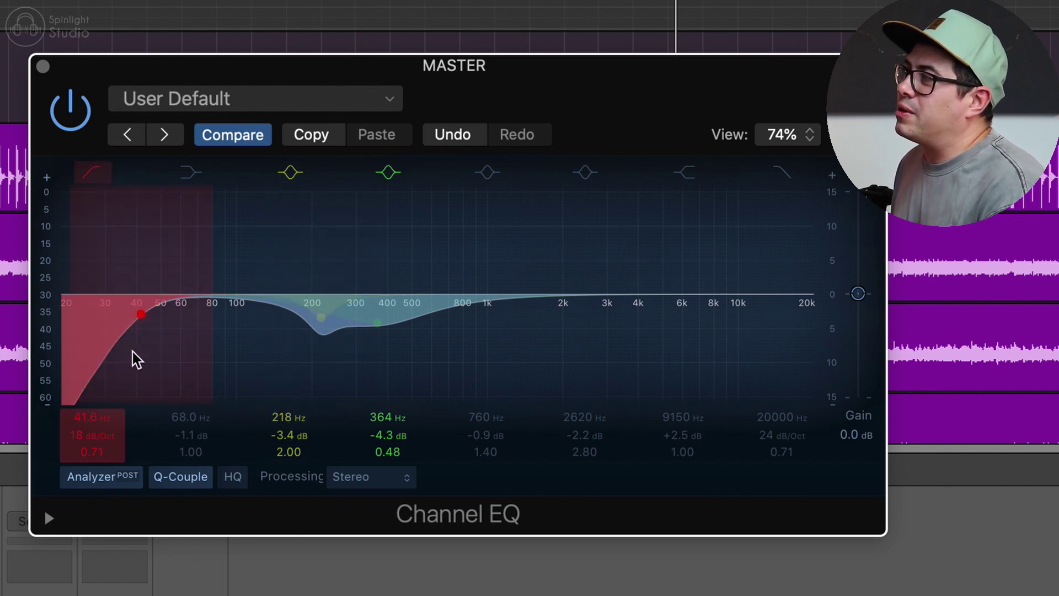
key(space)
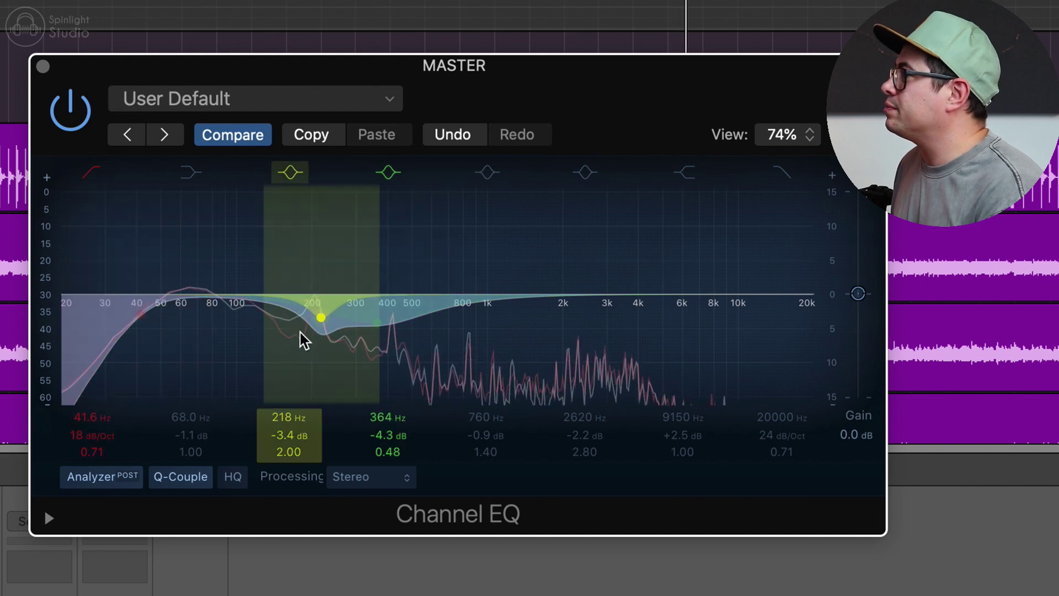
click(70, 113)
click(77, 116)
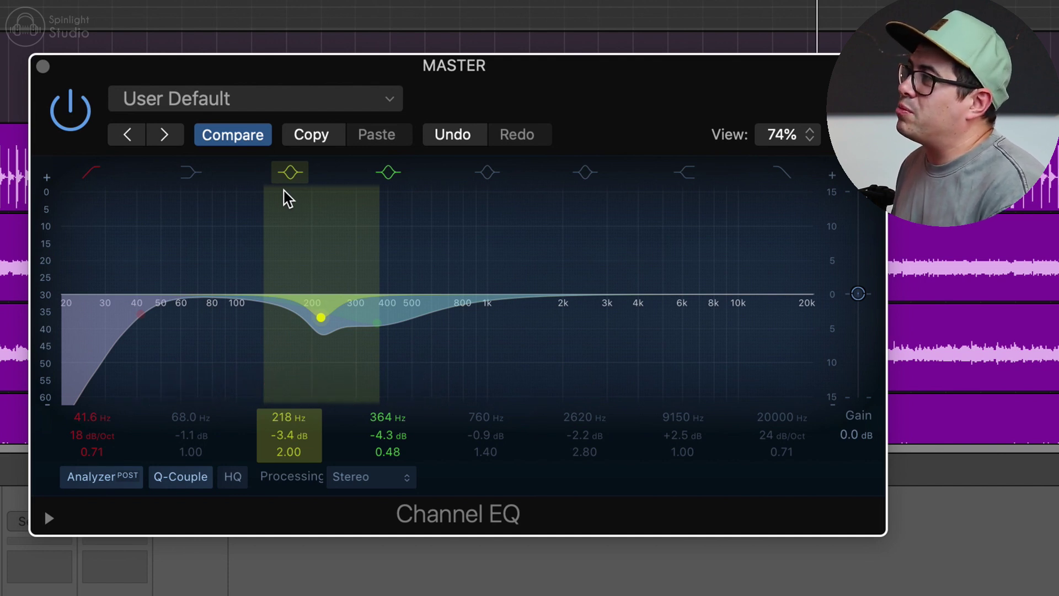
- Turn on the 68 Hz low shelf in the MASTER Channel EQ and compare it against bypass during playback
click(194, 173)
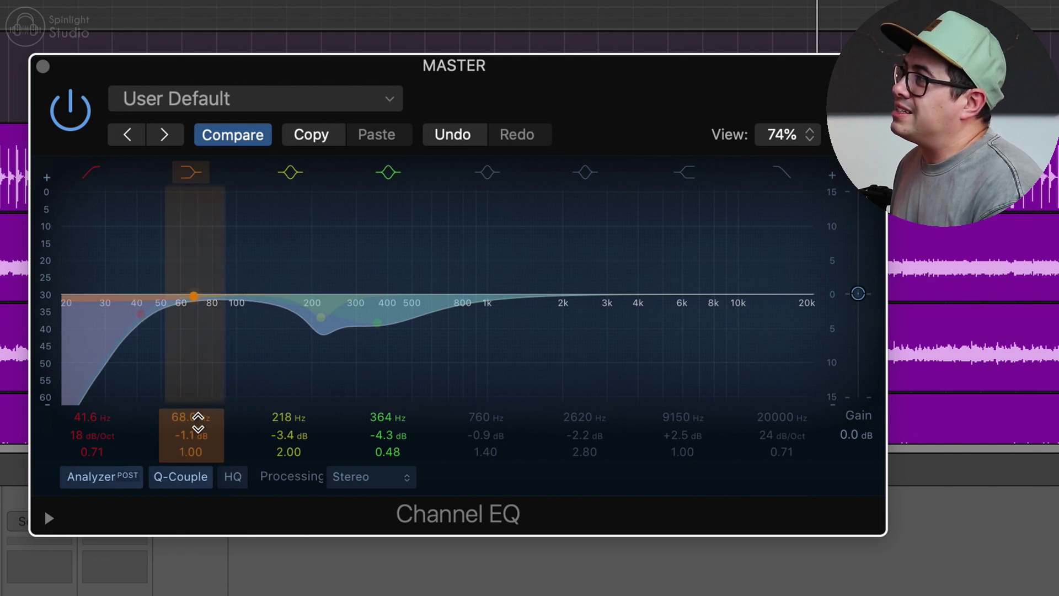
key(space)
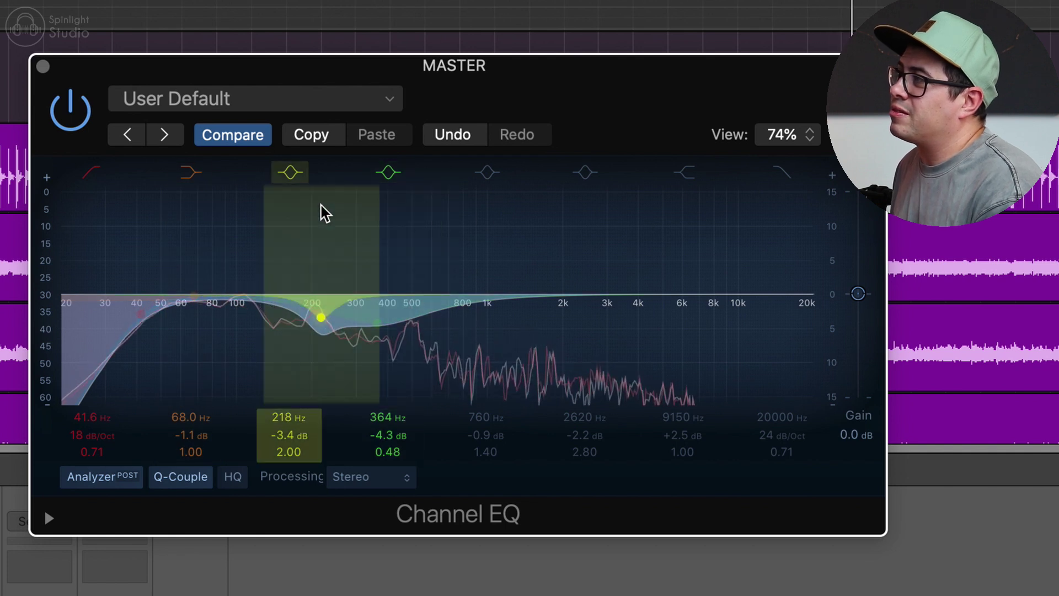
click(71, 113)
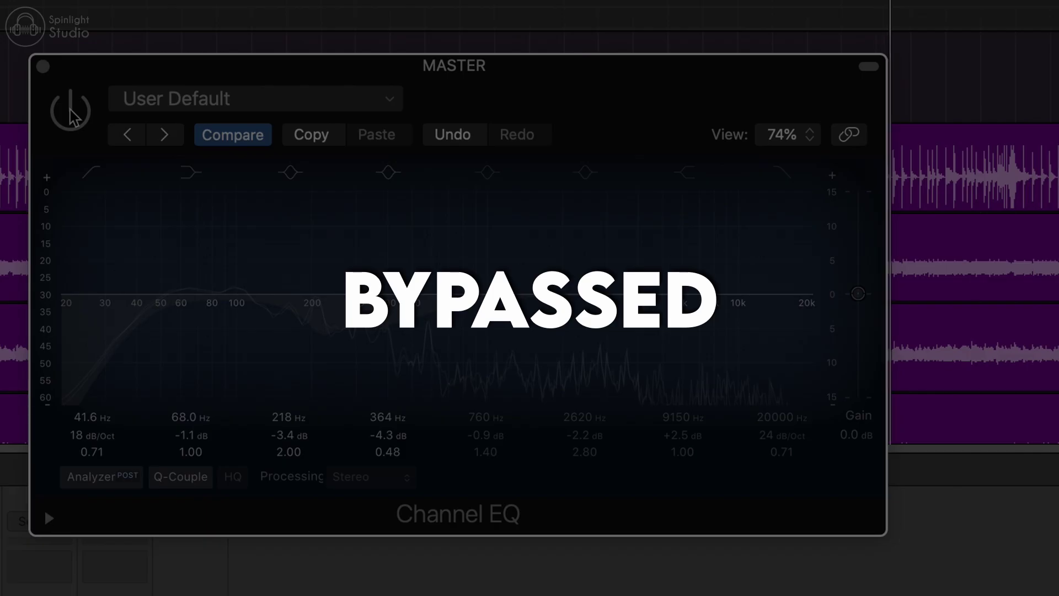
click(70, 113)
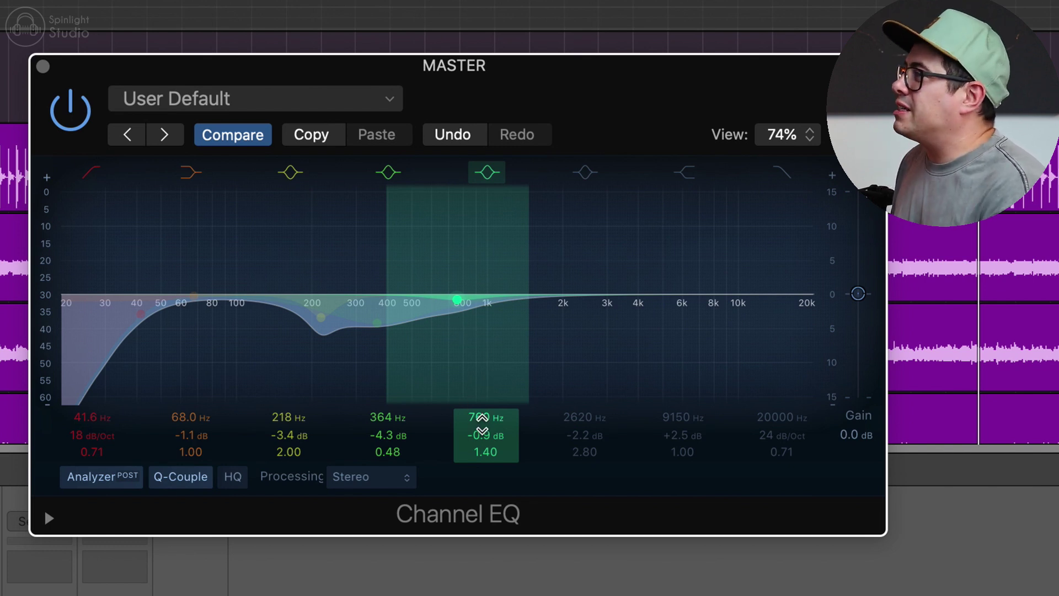
- Set the 760 Hz band's gain to -1.0 dB while auditioning it, and turn on the 2620 Hz band
key(space)
mouse_move(484, 432)
mouse_down()
mouse_move(485, 410)
mouse_move(483, 432)
mouse_up()
key(space)
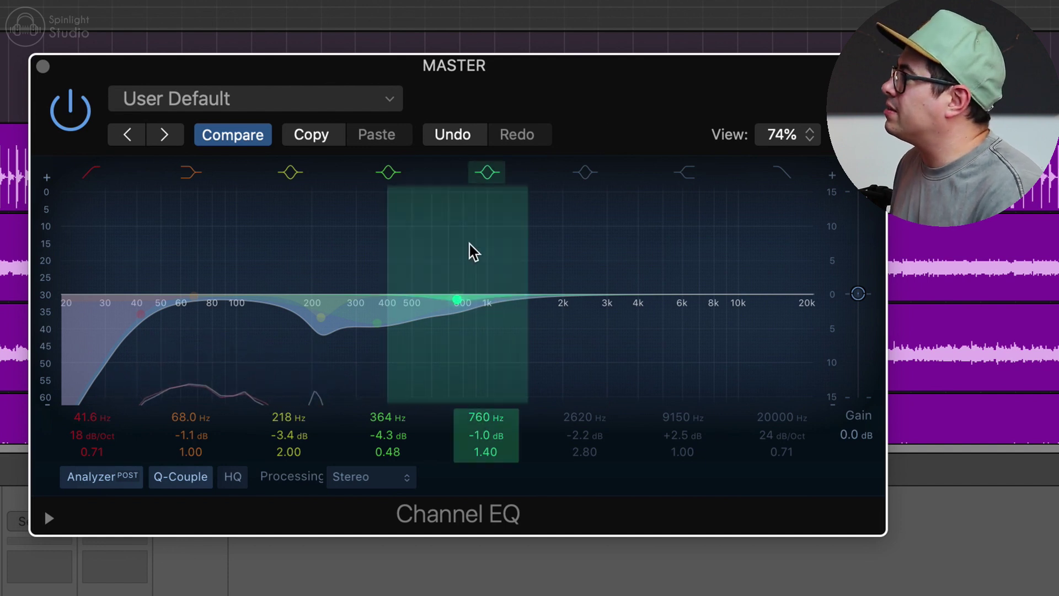
click(584, 176)
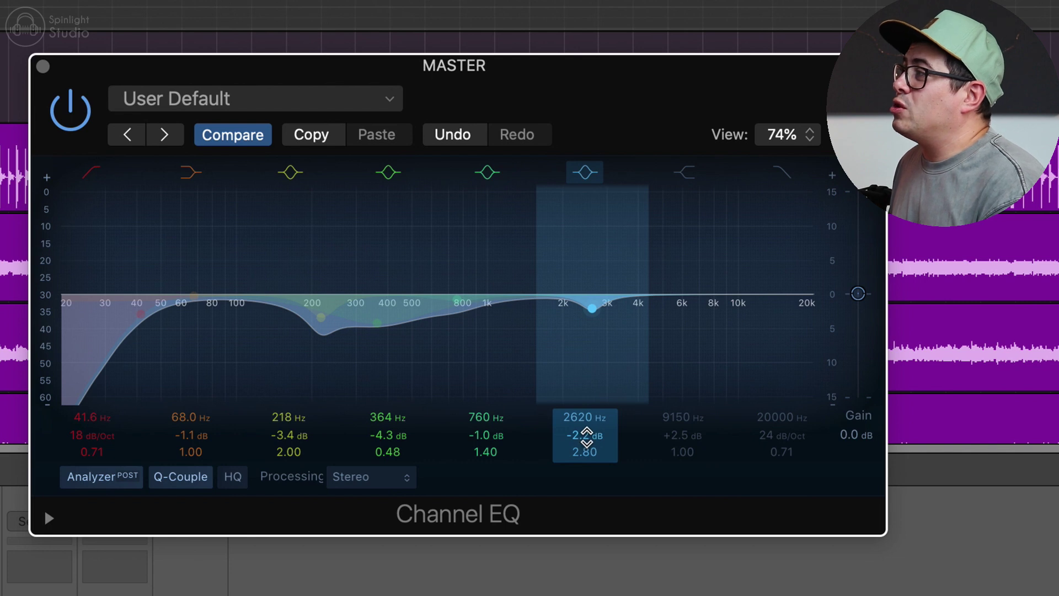
- Restore the Channel EQ's saved settings with Compare and audition the full curve against bypass during playback
click(232, 135)
key(space)
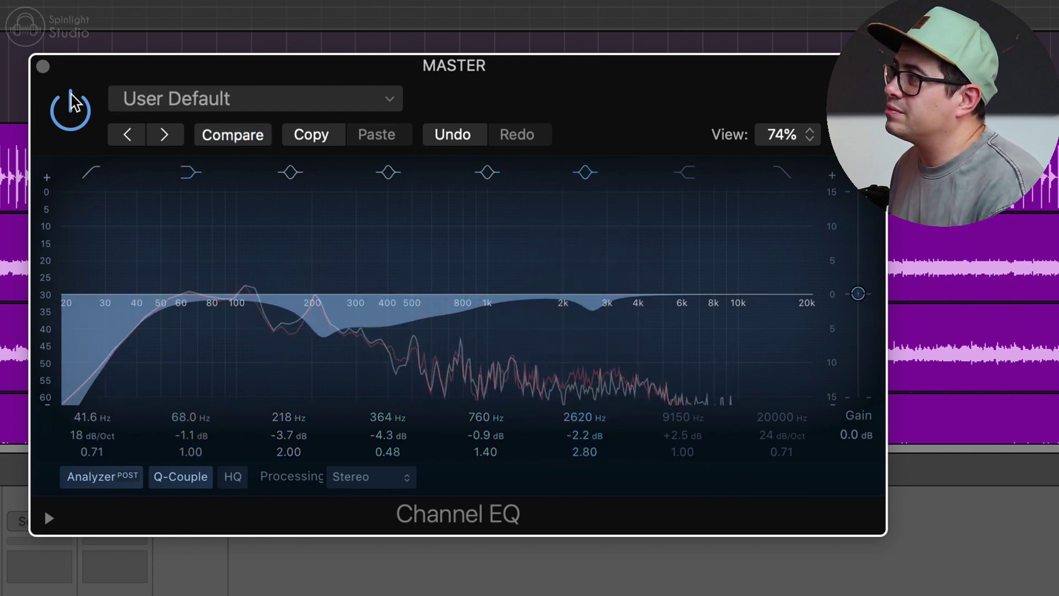
click(72, 112)
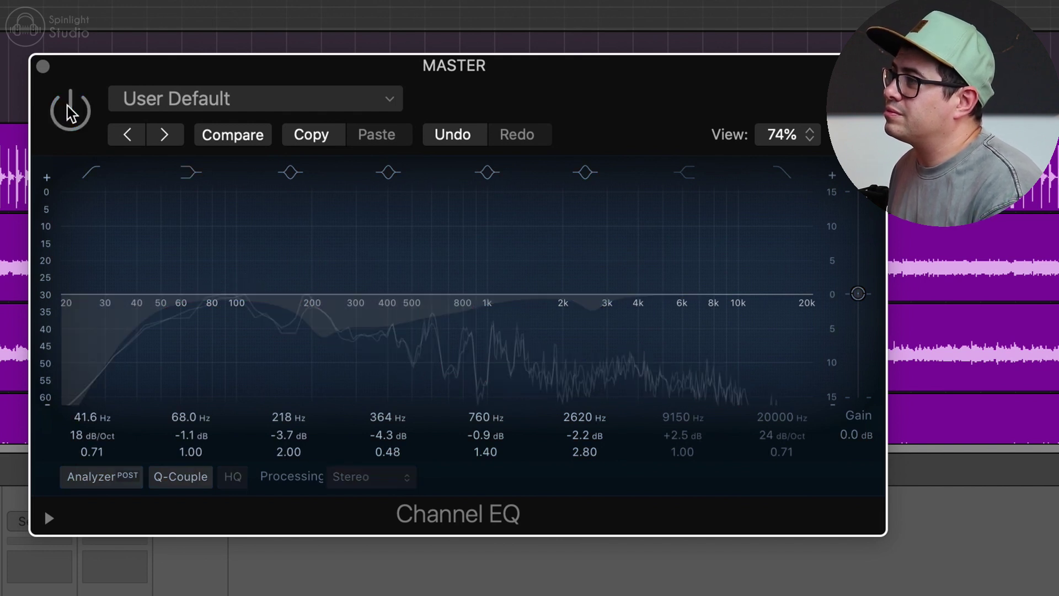
click(71, 112)
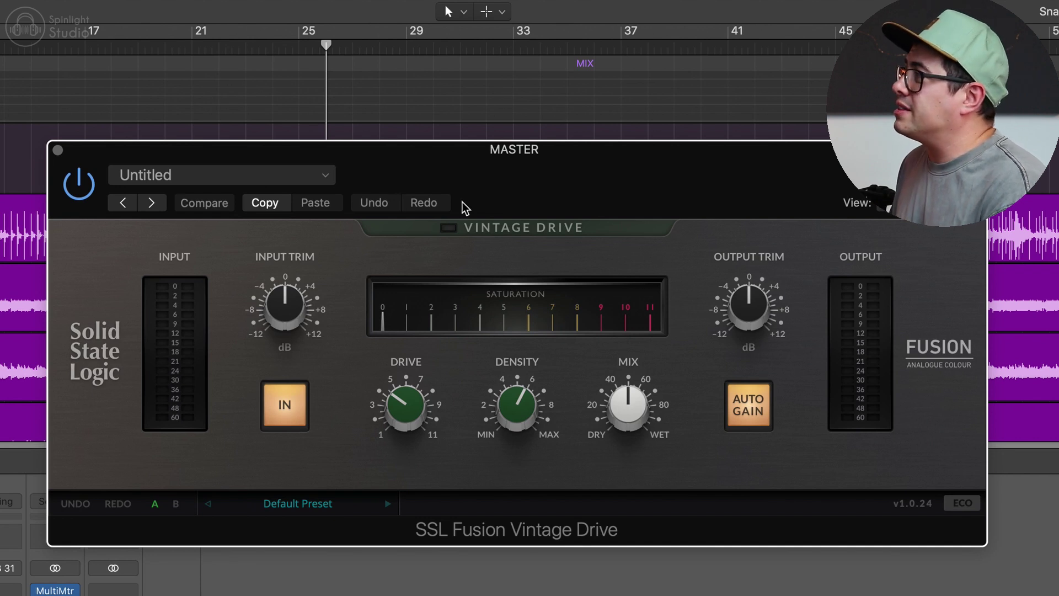
- Check the Density and Mix controls of SSL Fusion Vintage Drive on the MASTER and compare it against bypass during playback
click(622, 409)
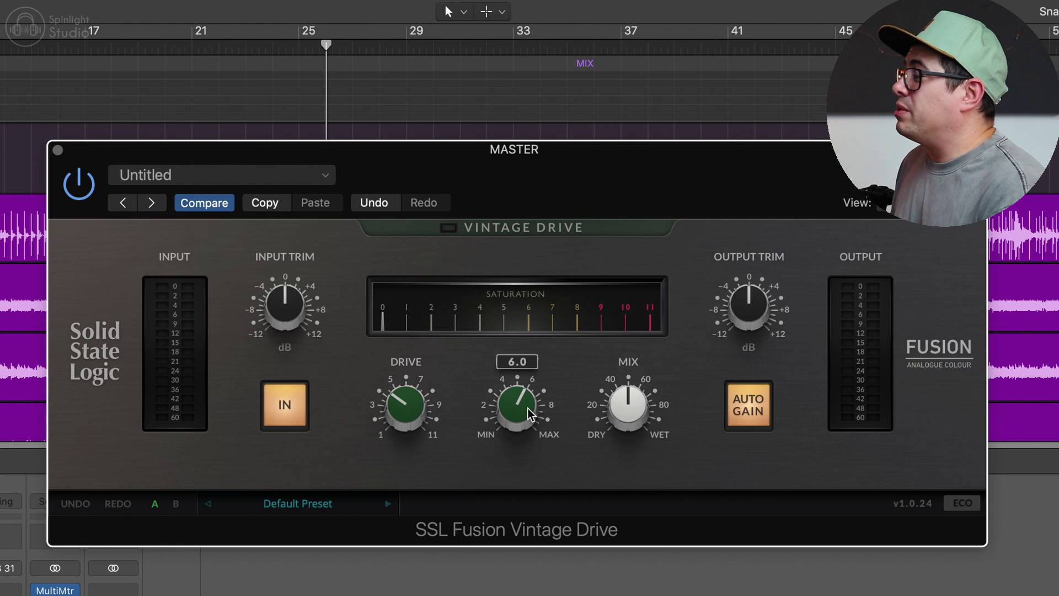
key(space)
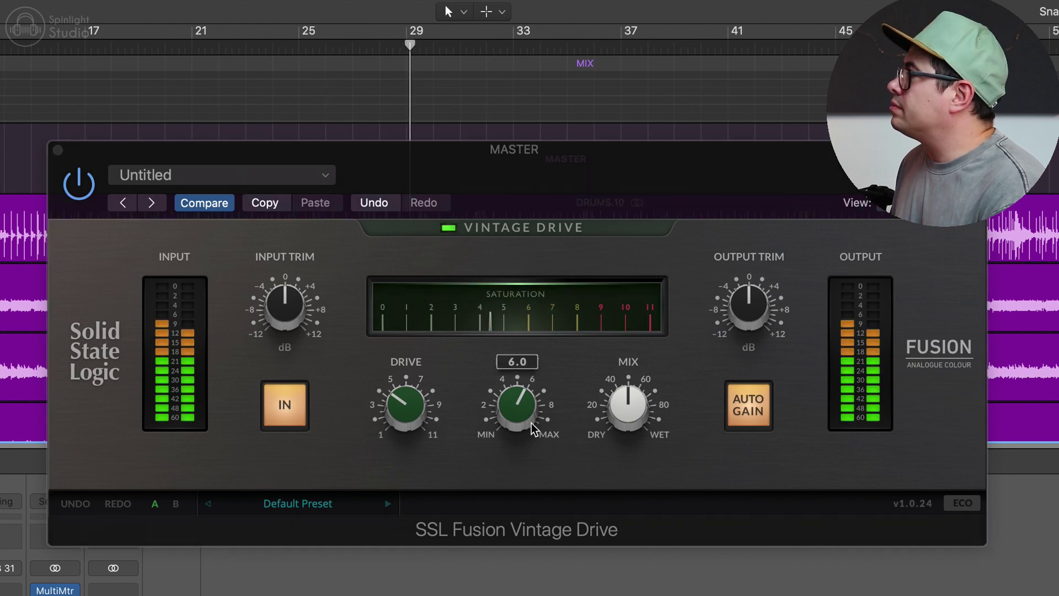
click(75, 187)
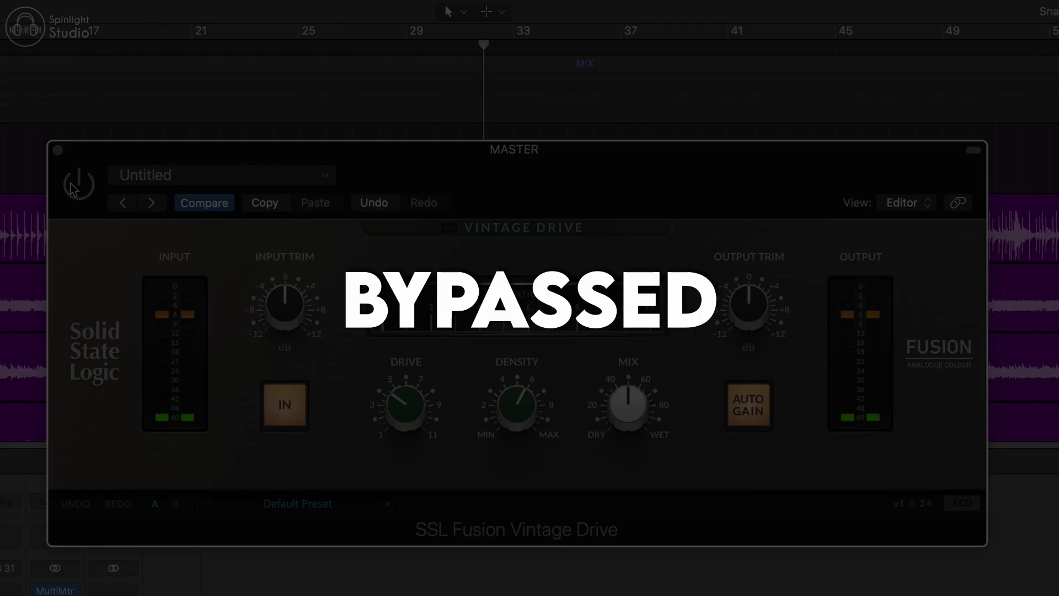
click(75, 187)
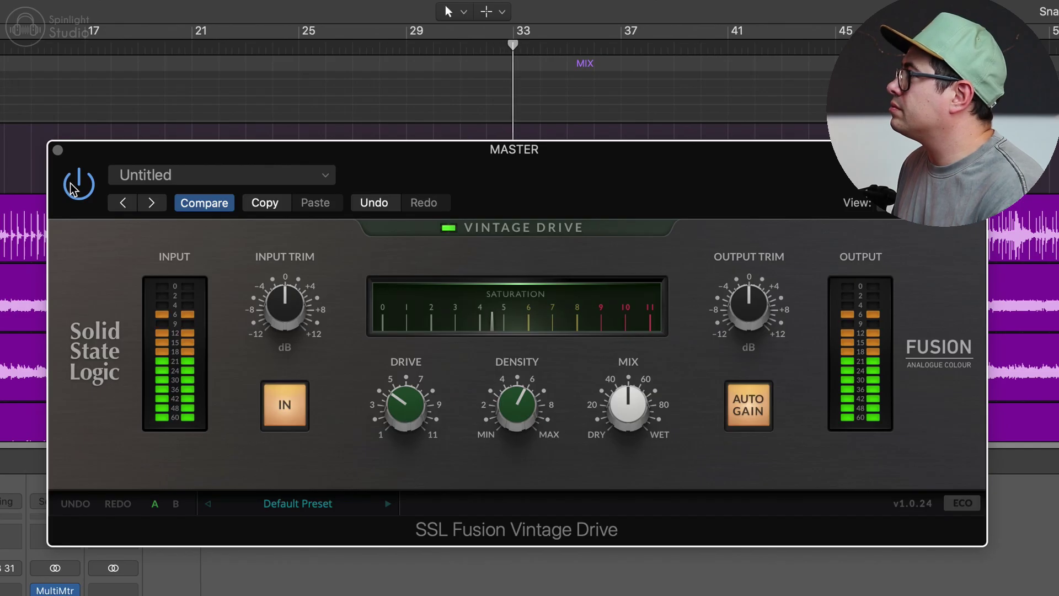
- Bypass SSL Fusion Vintage Drive on the MASTER once more during playback and re-enable it
click(75, 186)
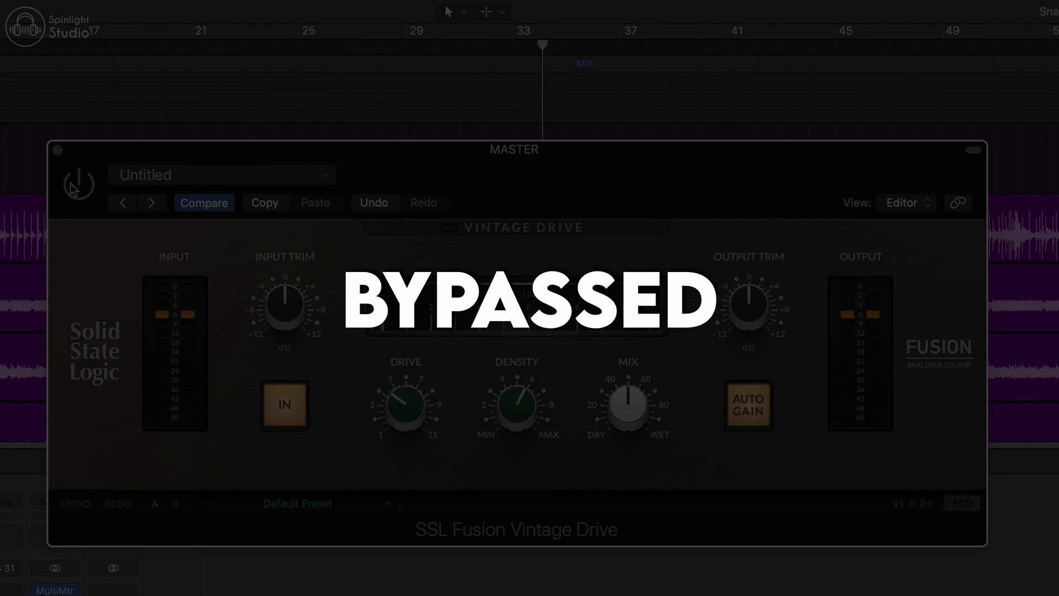
click(75, 187)
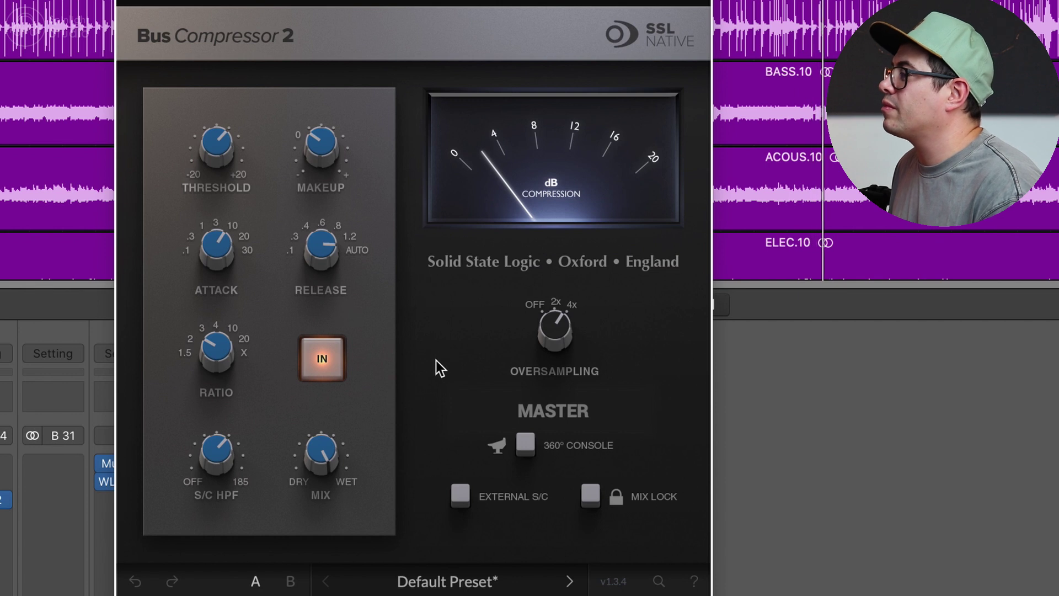
- Check the makeup control of SSL Native Bus Compressor 2 on the MASTER and compare the compressor against bypass during playback
drag(321, 144, 321, 143)
click(329, 370)
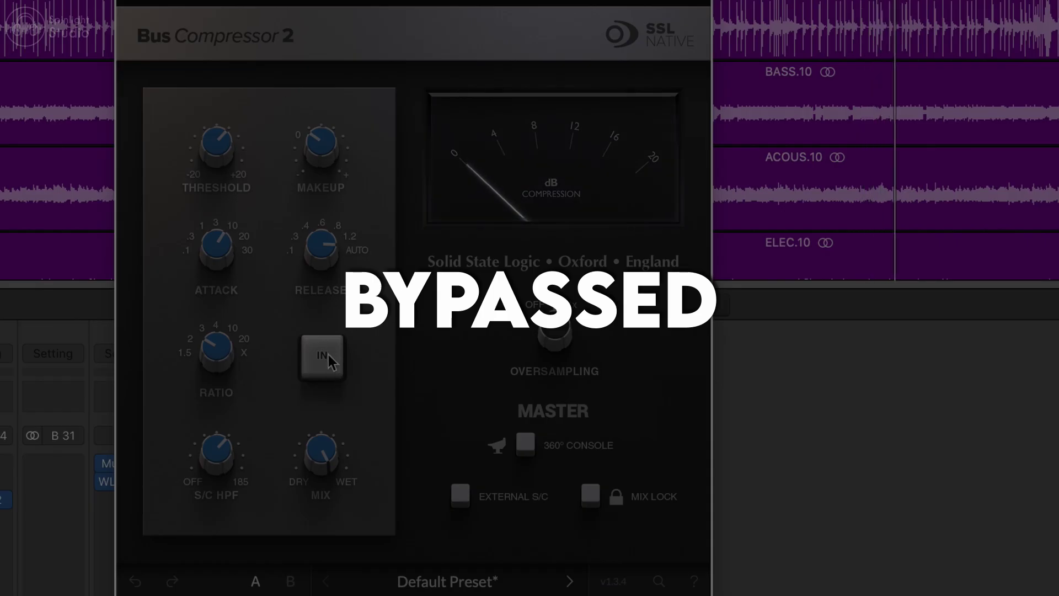
click(329, 354)
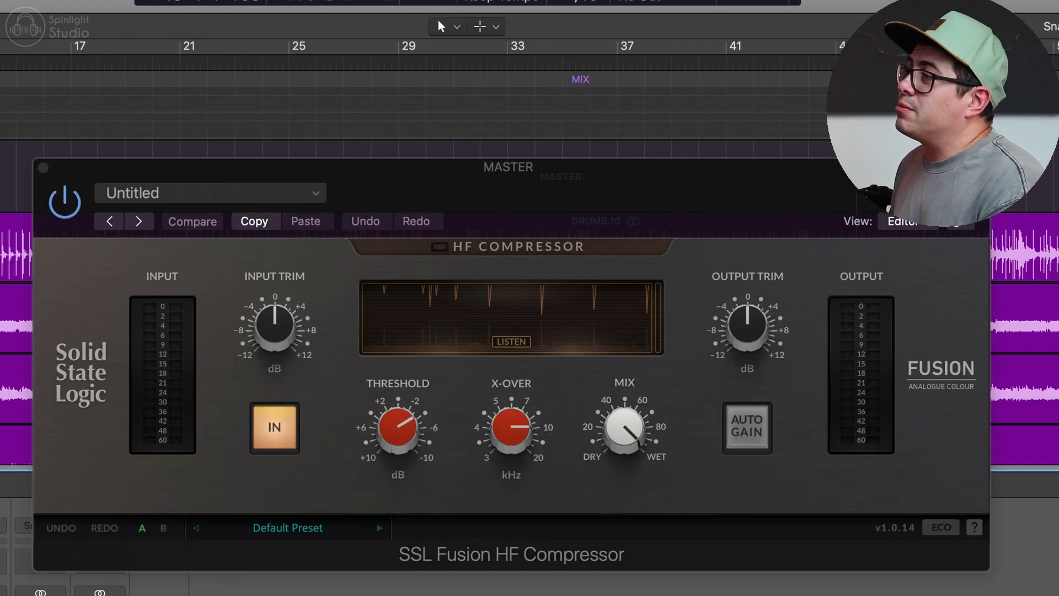
- Examine the X-Over, Threshold and gain reduction display of SSL Fusion HF Compressor during playback, and close the plug-in
mouse_move(508, 435)
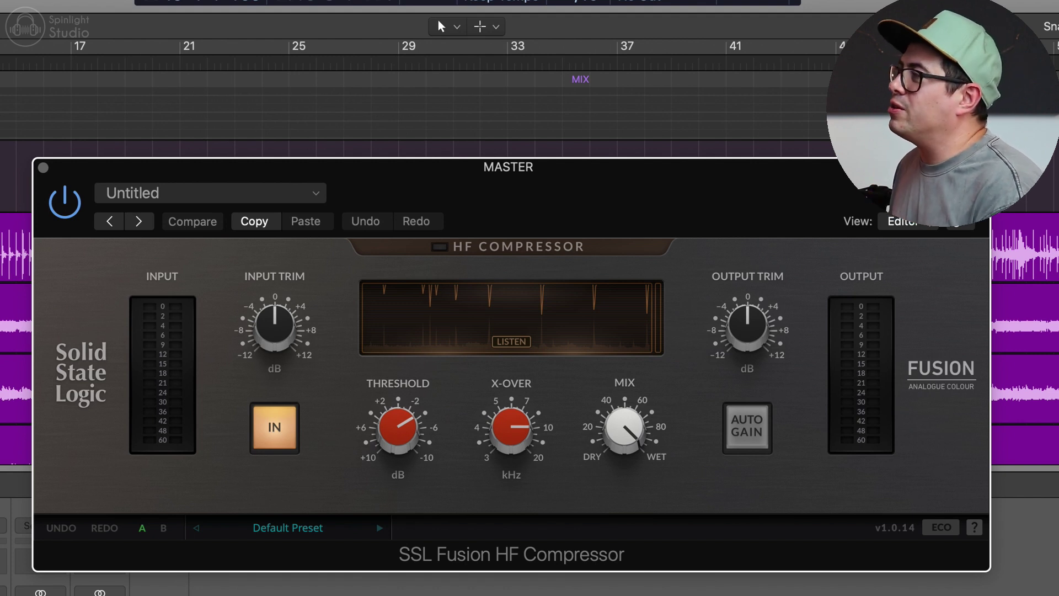
key(space)
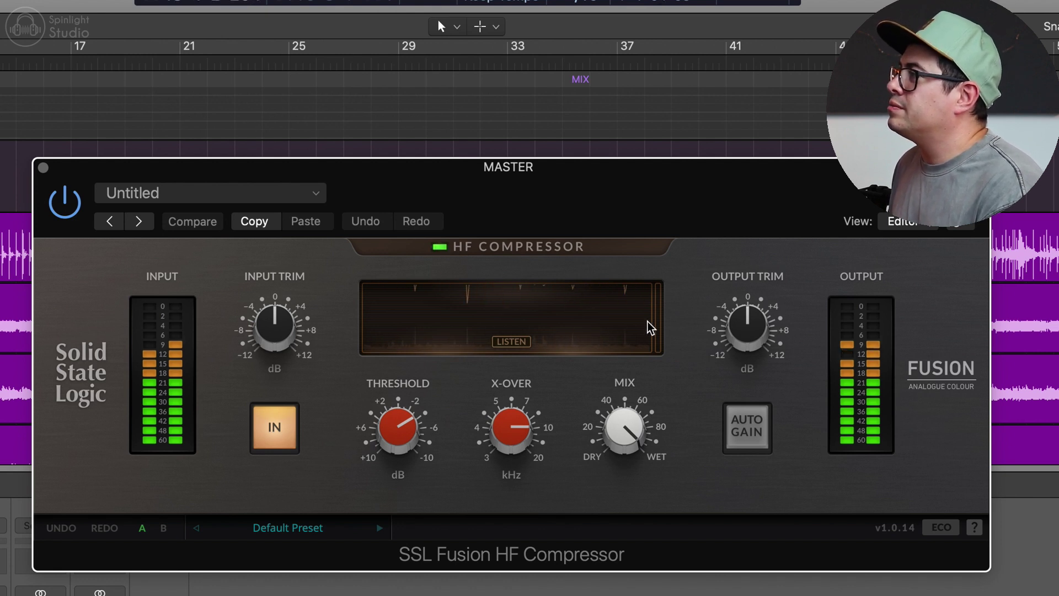
mouse_move(532, 458)
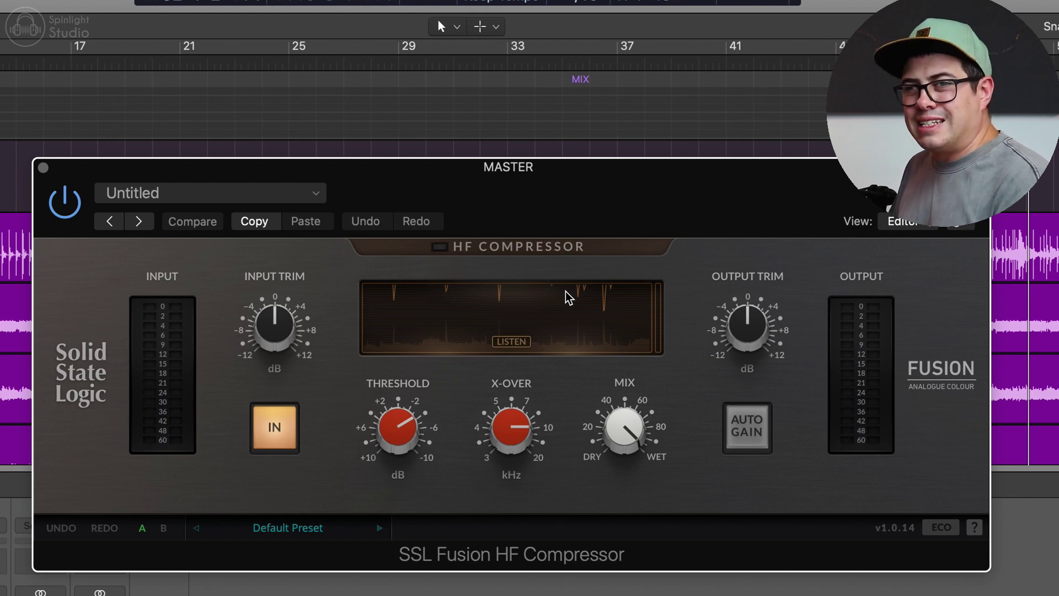
mouse_move(396, 453)
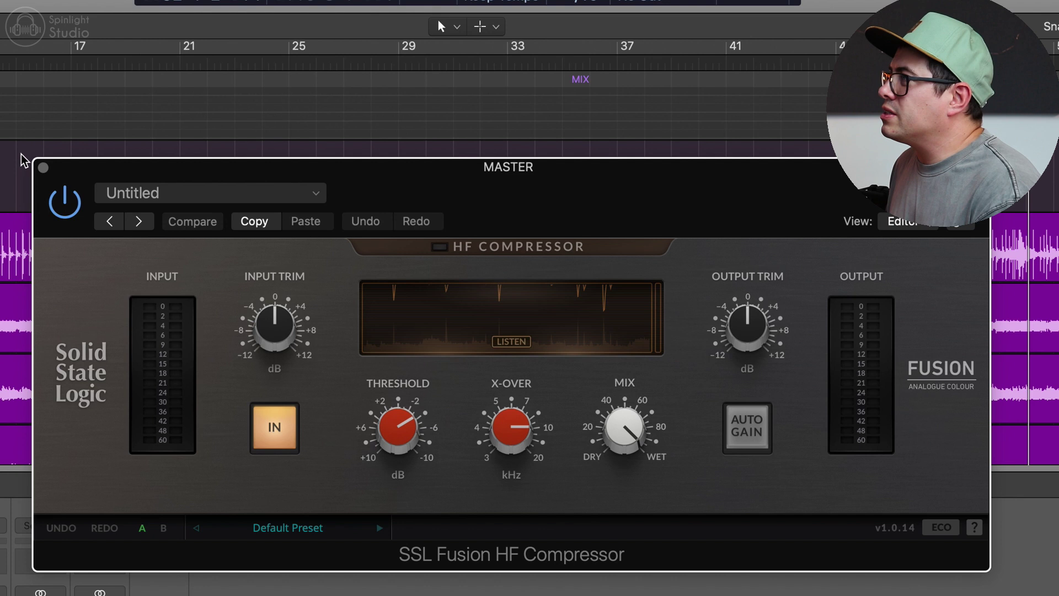
click(43, 167)
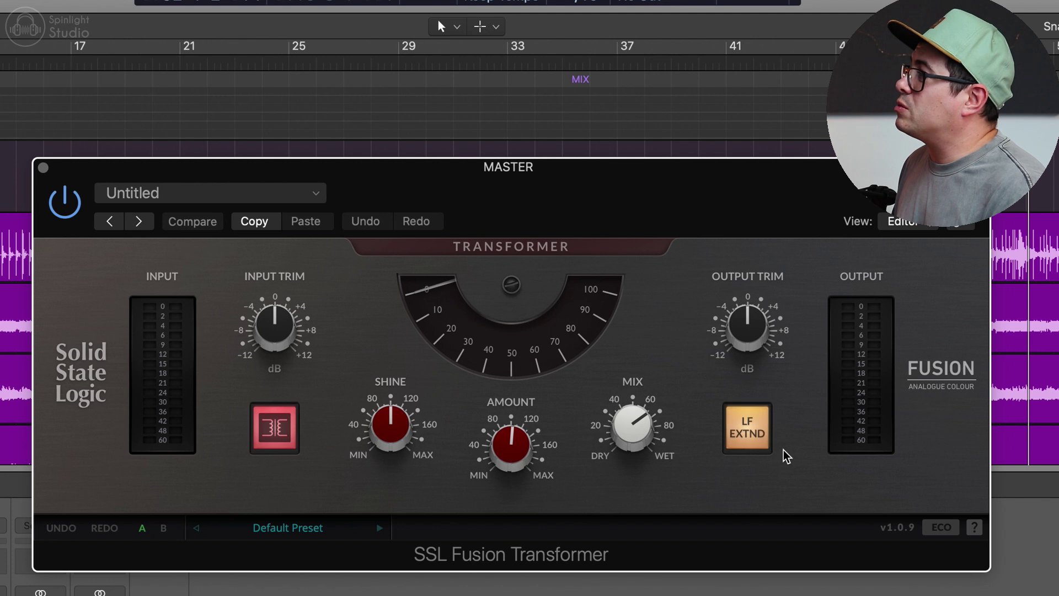
- Switch LF EXTND off and back on in SSL Fusion Transformer, and check its Amount and Mix controls
click(751, 434)
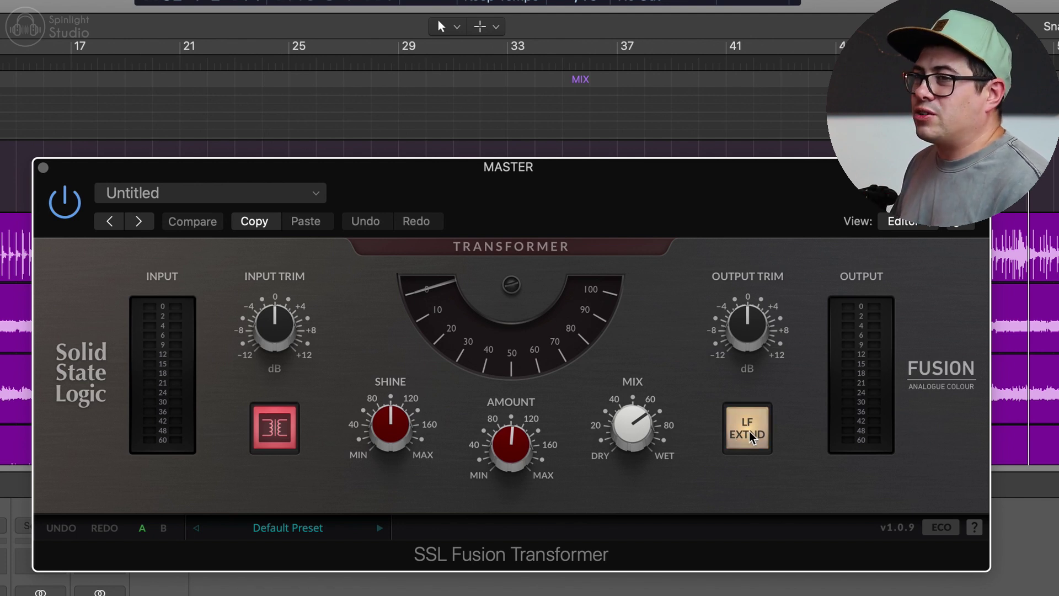
click(751, 435)
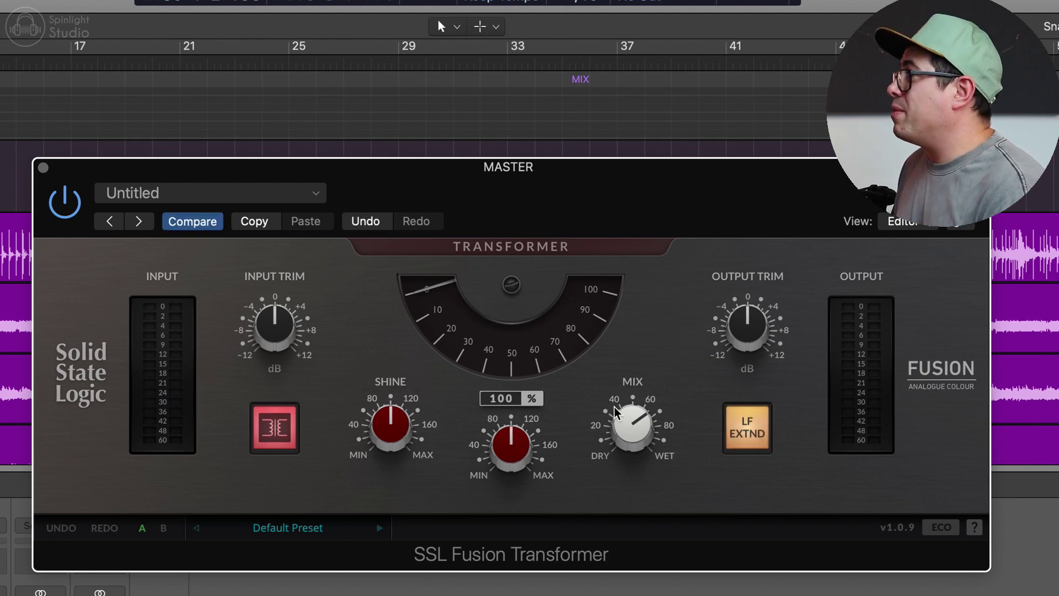
mouse_move(653, 425)
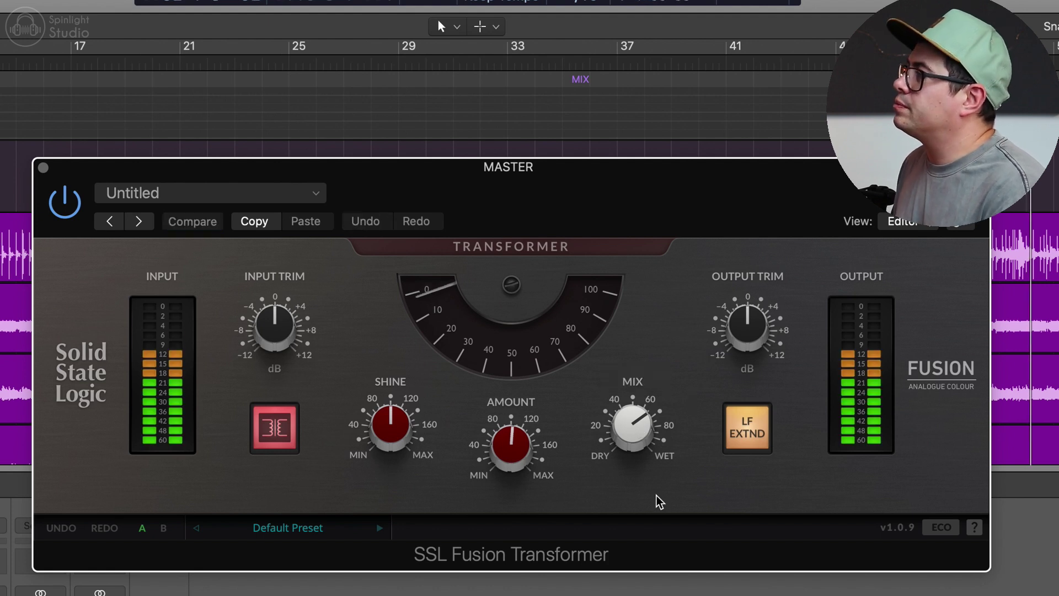
- Compare SSL Fusion Transformer on the MASTER against bypass twice during playback
click(74, 205)
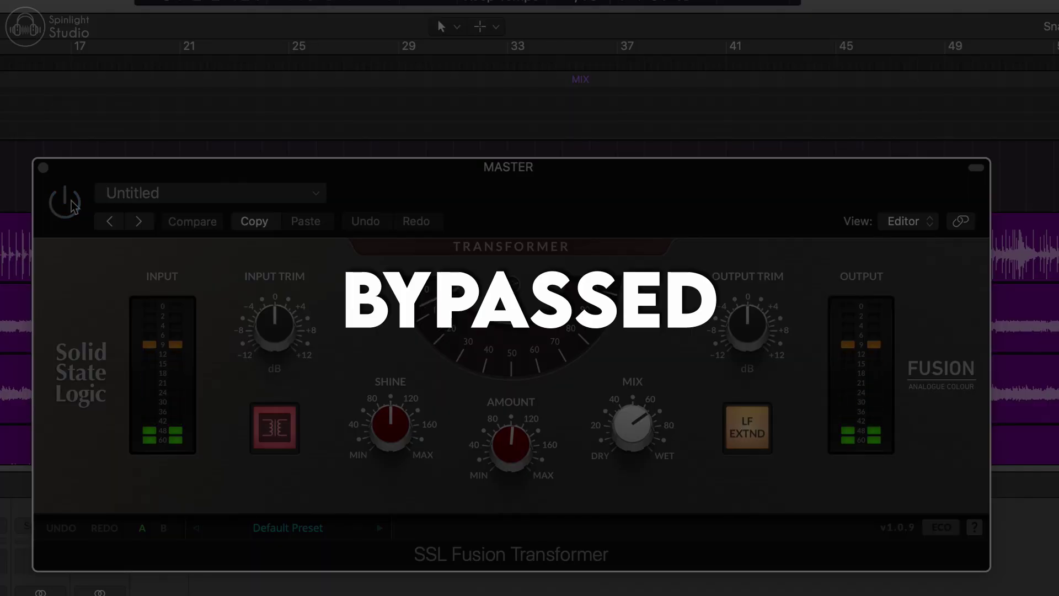
click(73, 205)
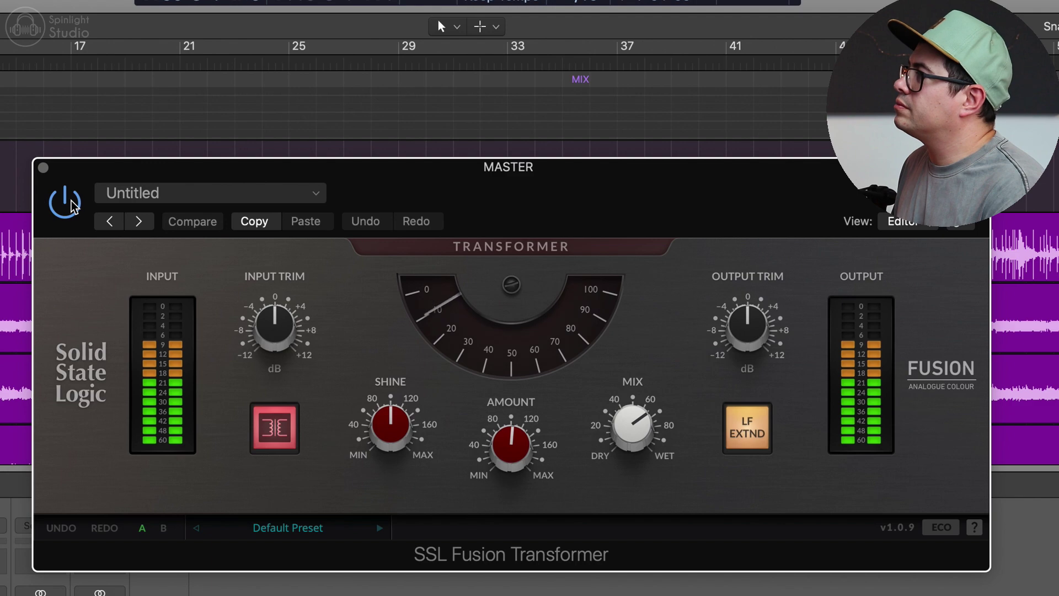
click(74, 205)
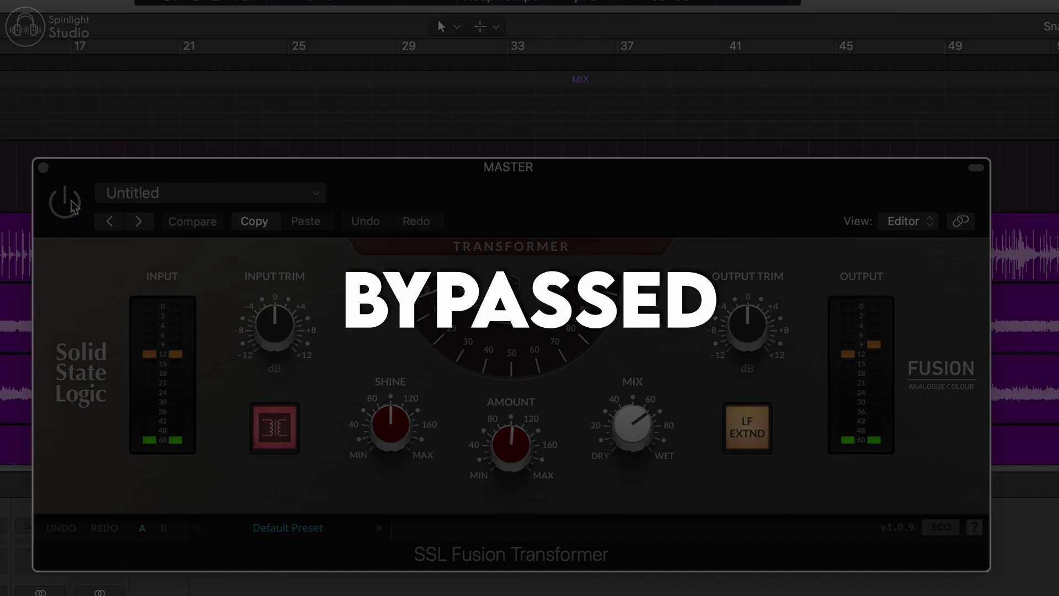
click(73, 205)
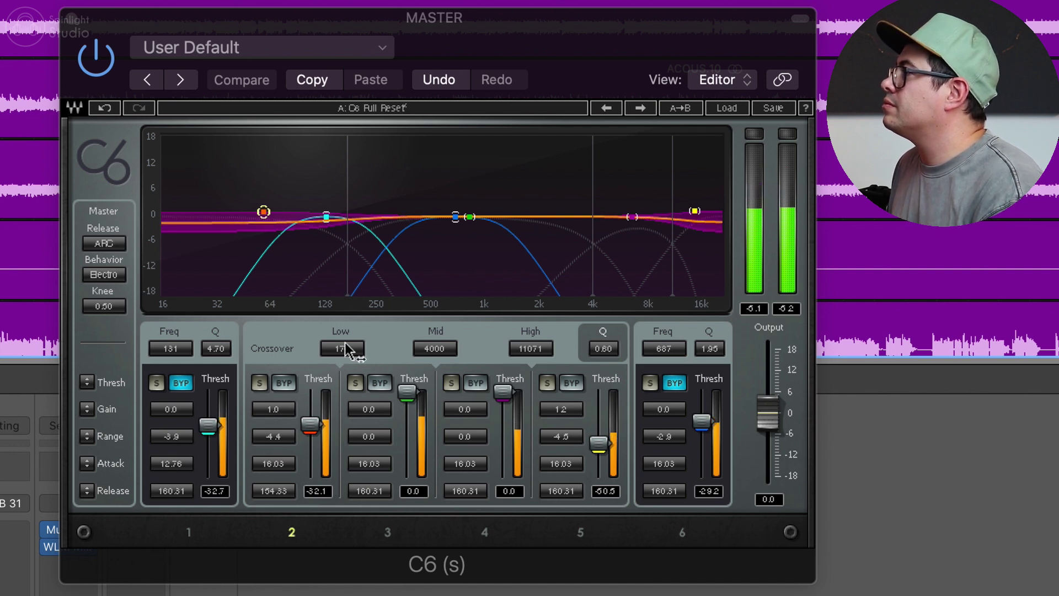
- Examine the low- and high-band compression of C6 (s) during playback and compare the plug-in against bypass
key(space)
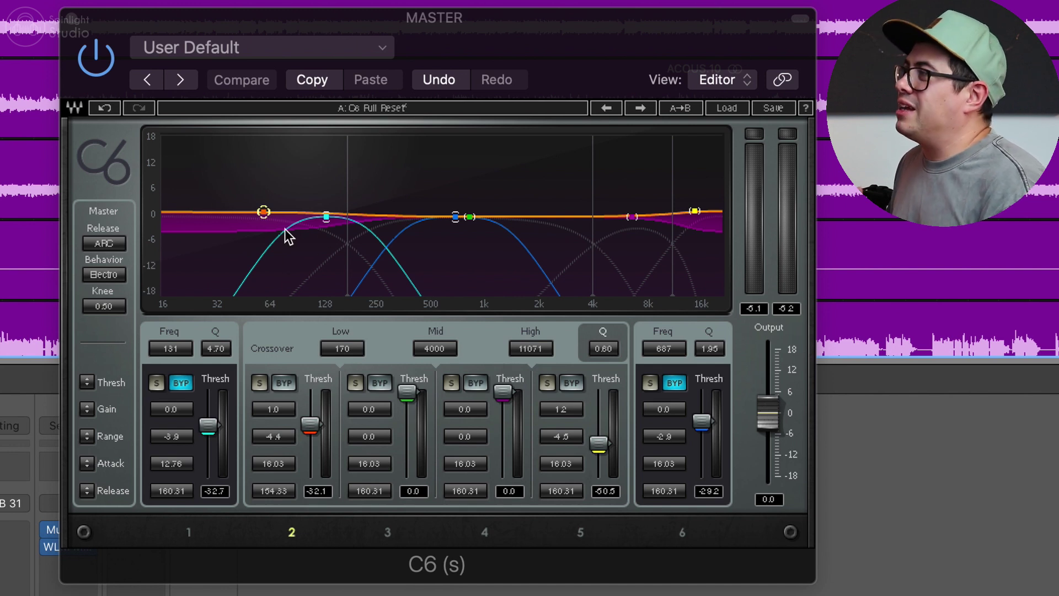
key(space)
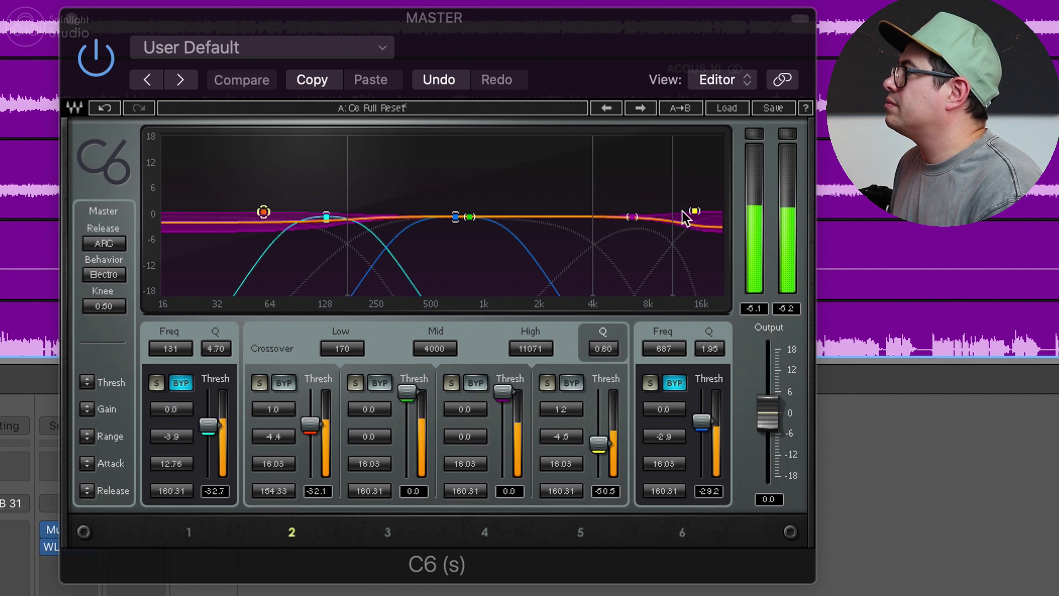
key(space)
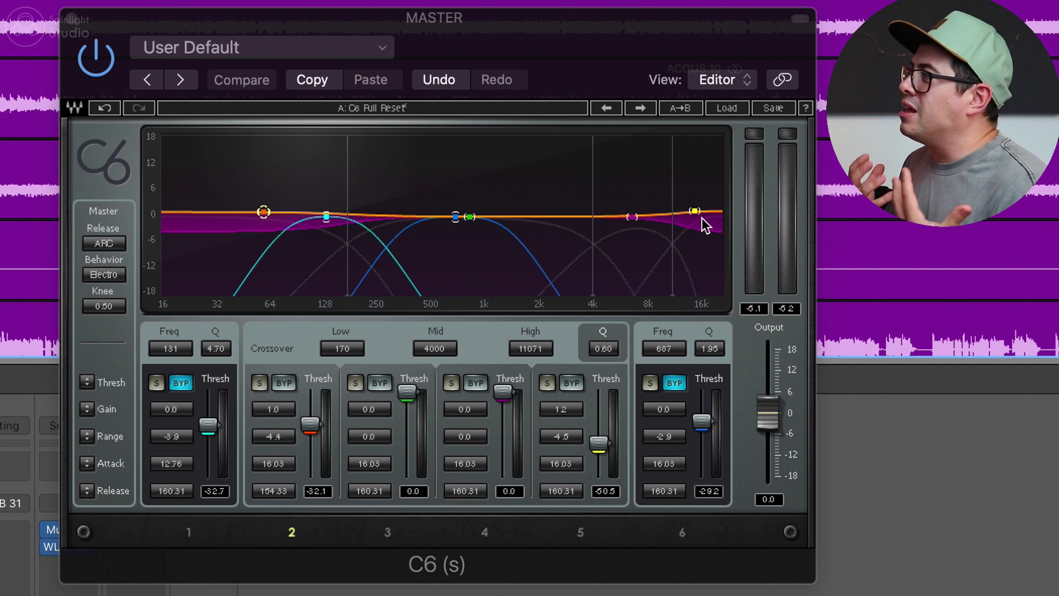
key(space)
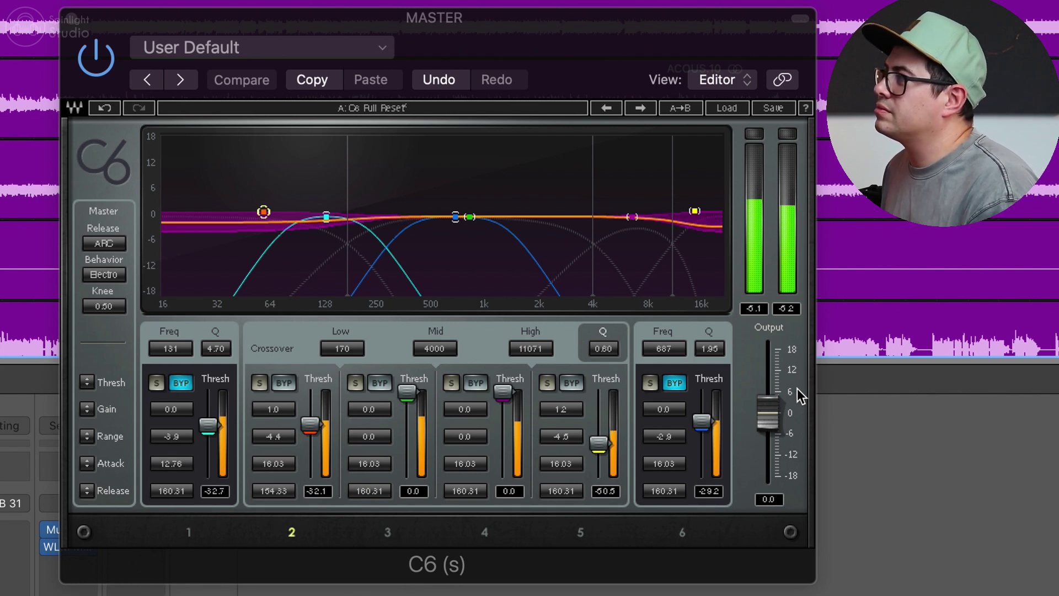
click(88, 65)
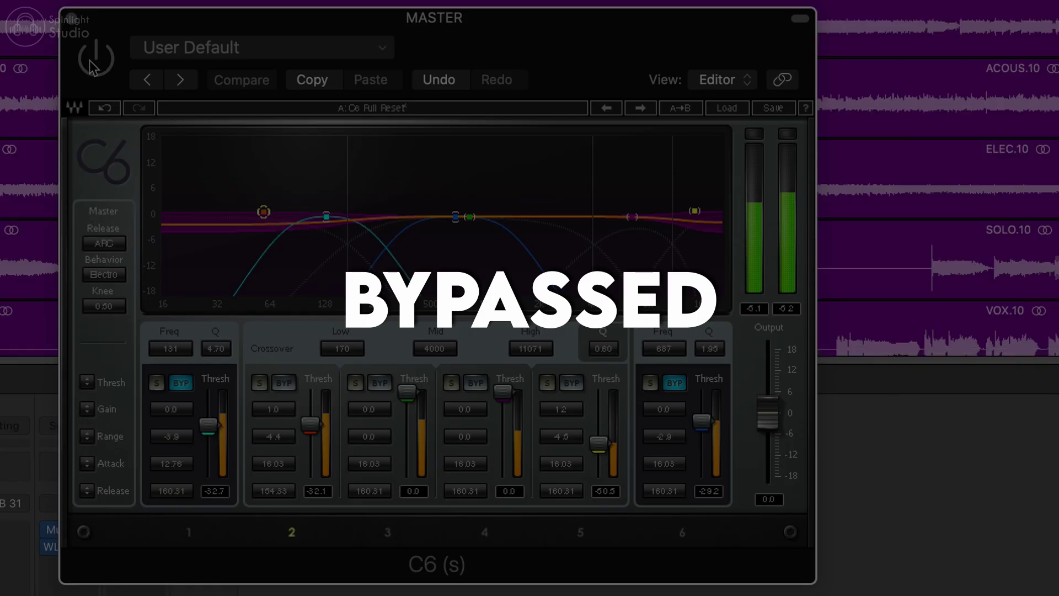
click(93, 66)
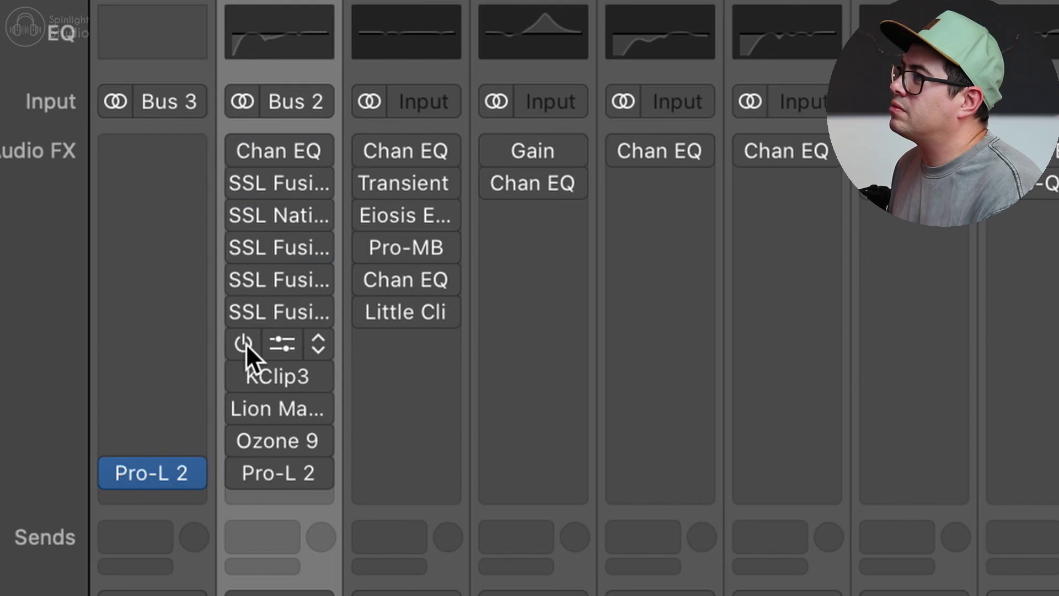
- Turn on the first seven plug-ins on the MASTER channel, from Channel EQ through C6 (s)
mouse_move(245, 347)
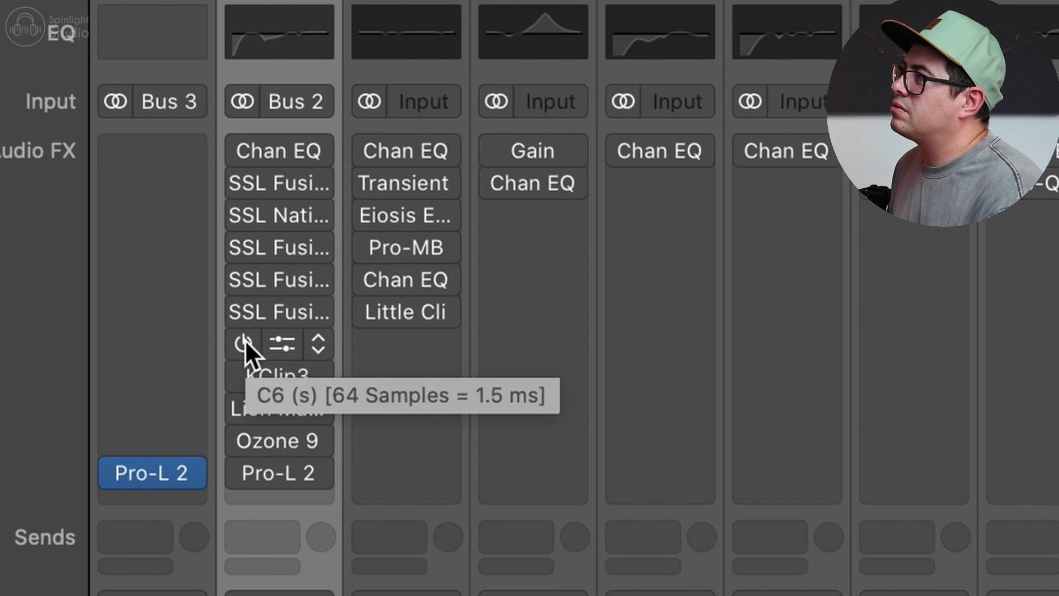
drag(245, 339, 289, 176)
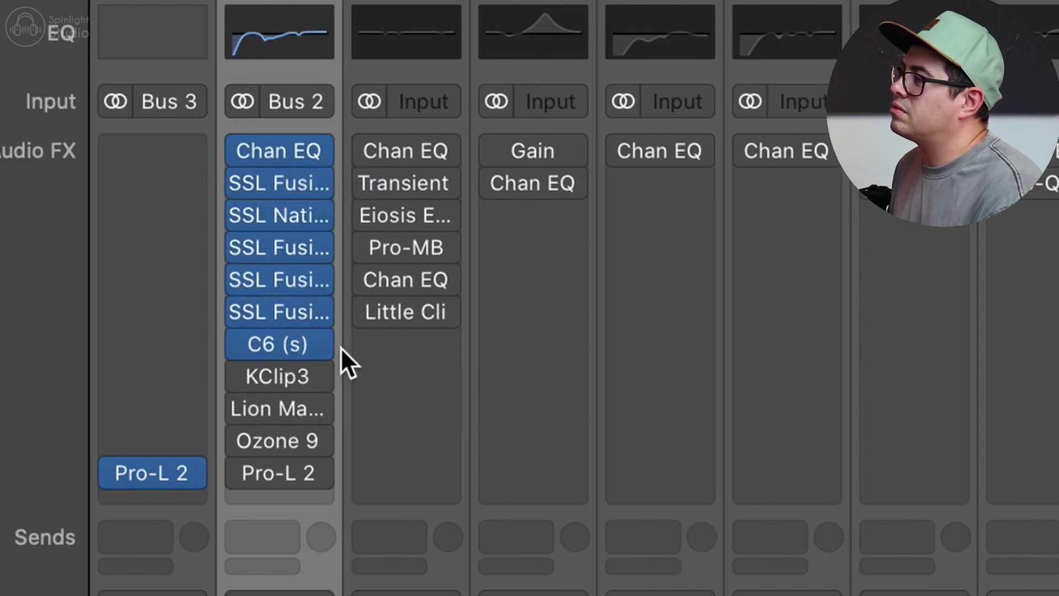
mouse_move(309, 349)
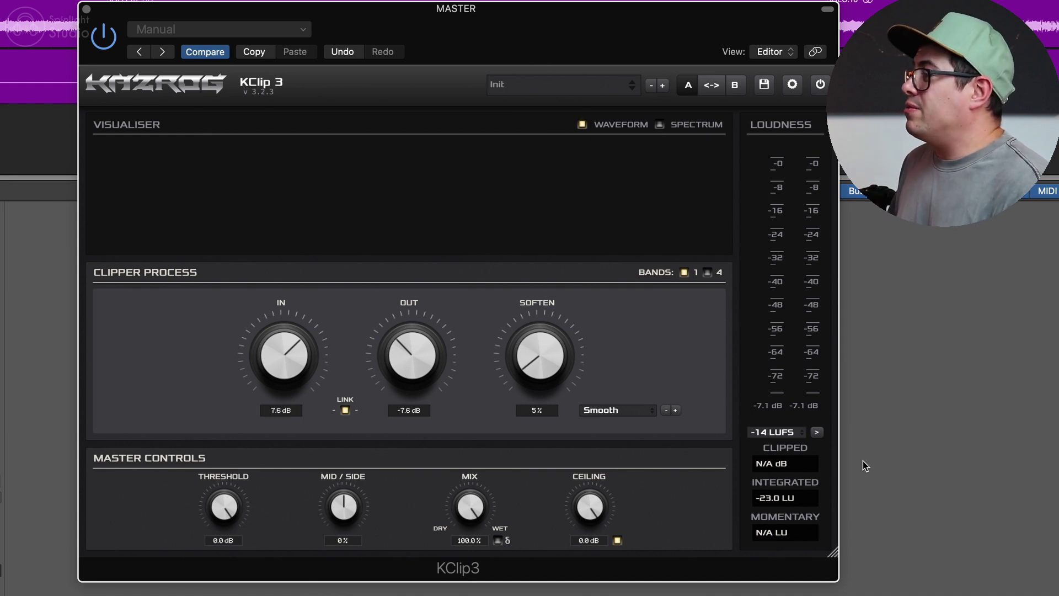
- Play the song through KClip 3 on the MASTER and examine its waveform and clipping meter
key(space)
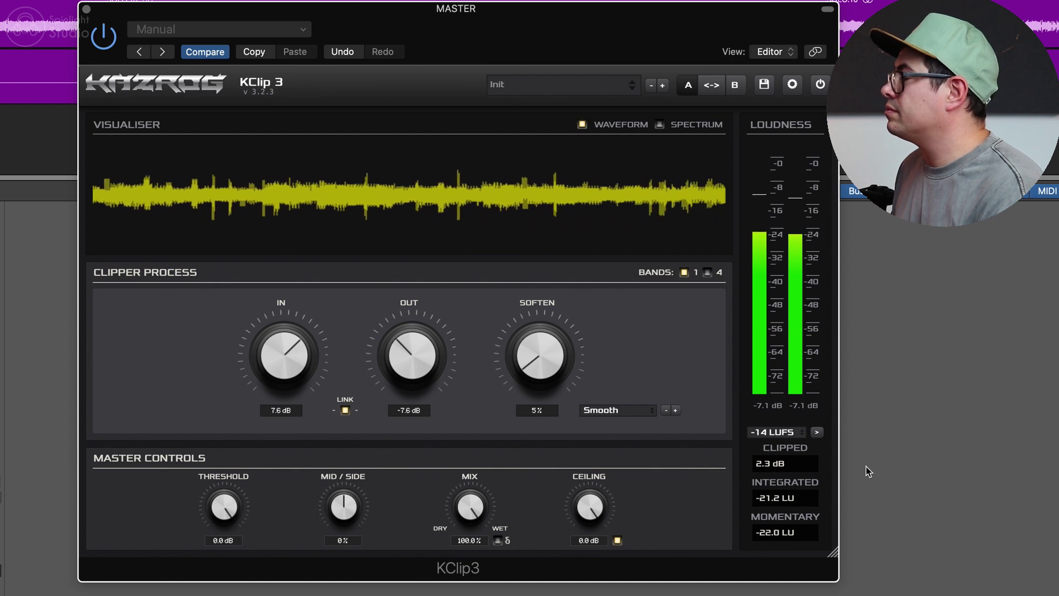
key(space)
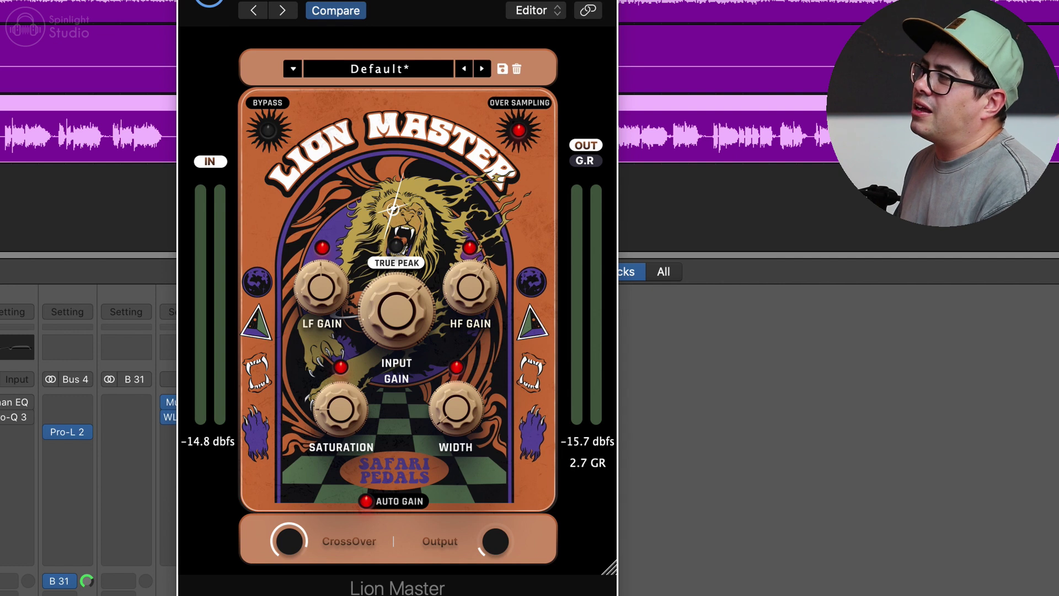
- Check the HF Gain, Input Gain, Saturation and Width settings of Lion Master on the MASTER
mouse_move(476, 290)
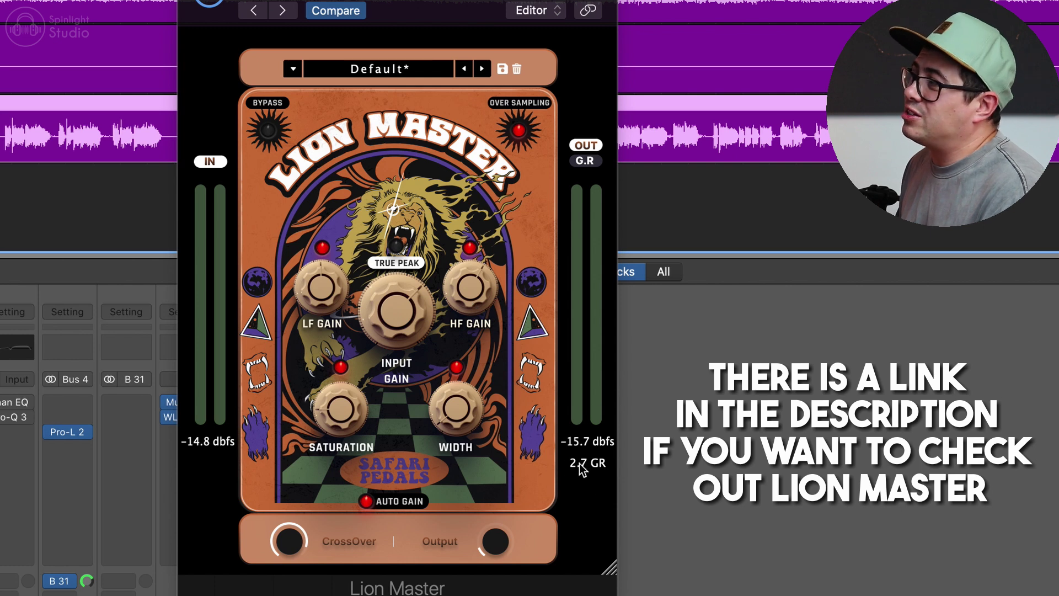
mouse_move(402, 325)
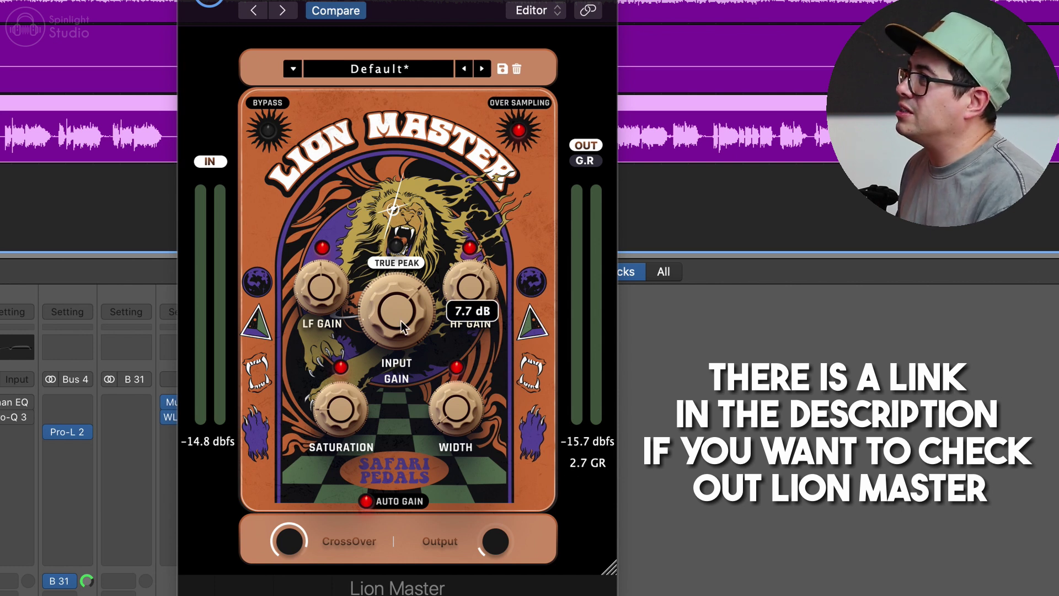
click(485, 287)
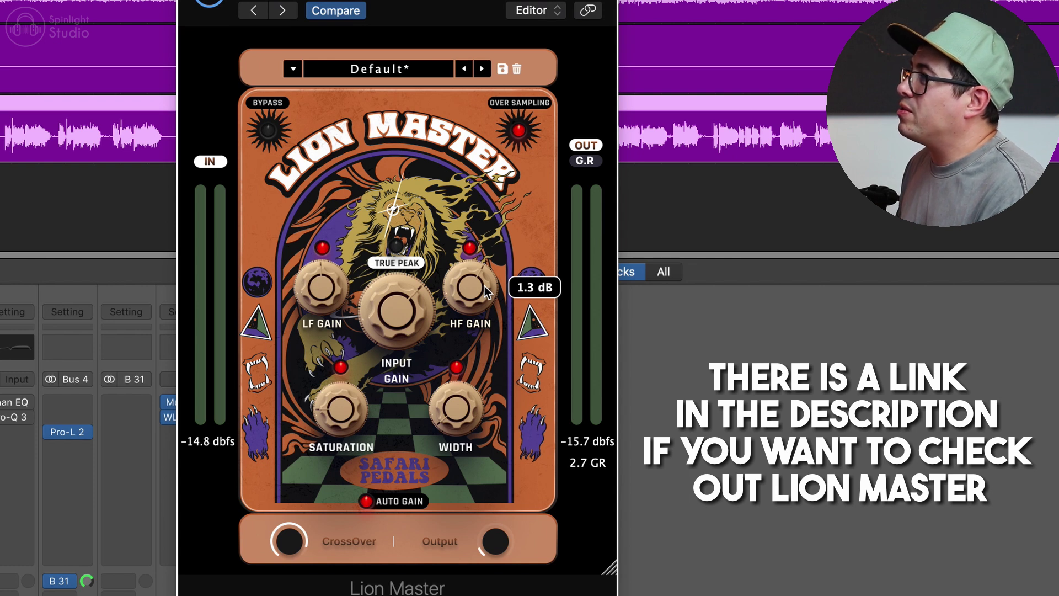
mouse_move(343, 411)
mouse_move(456, 409)
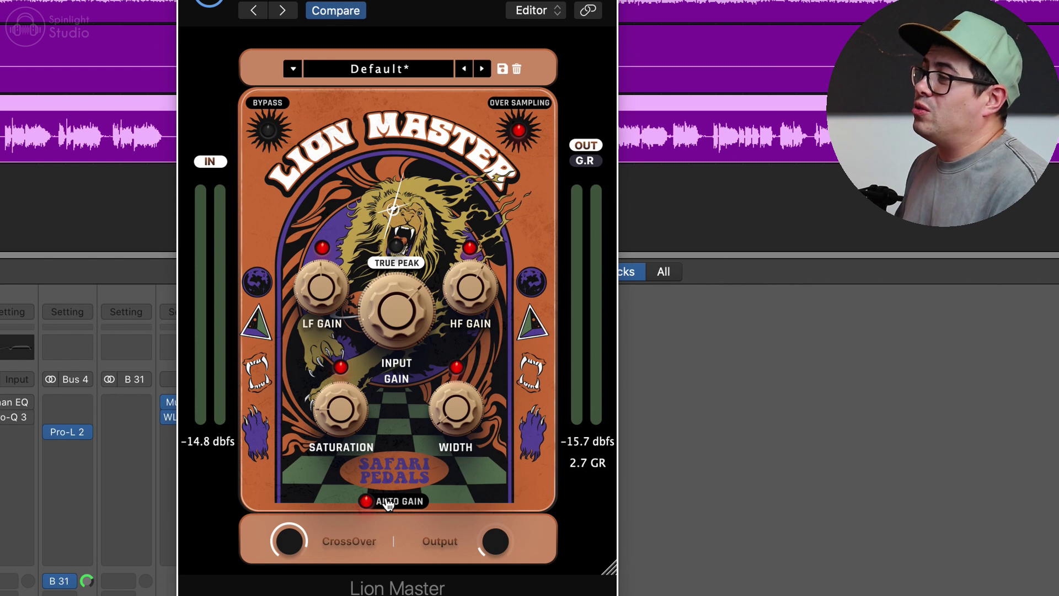
- Play the song through Lion Master and compare the processed sound with its bypass twice
click(711, 558)
key(space)
mouse_move(407, 305)
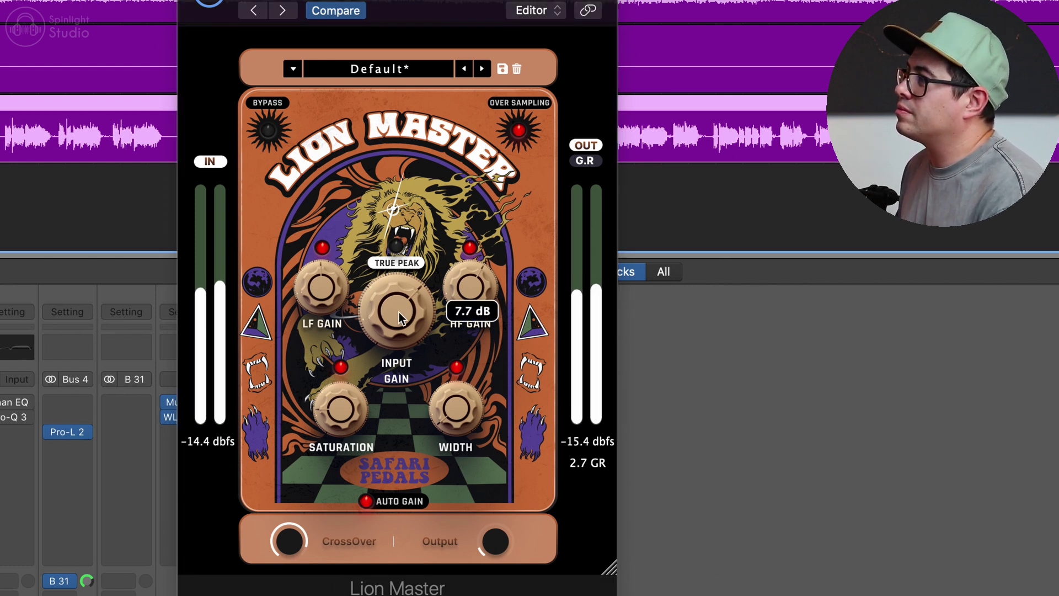
click(272, 132)
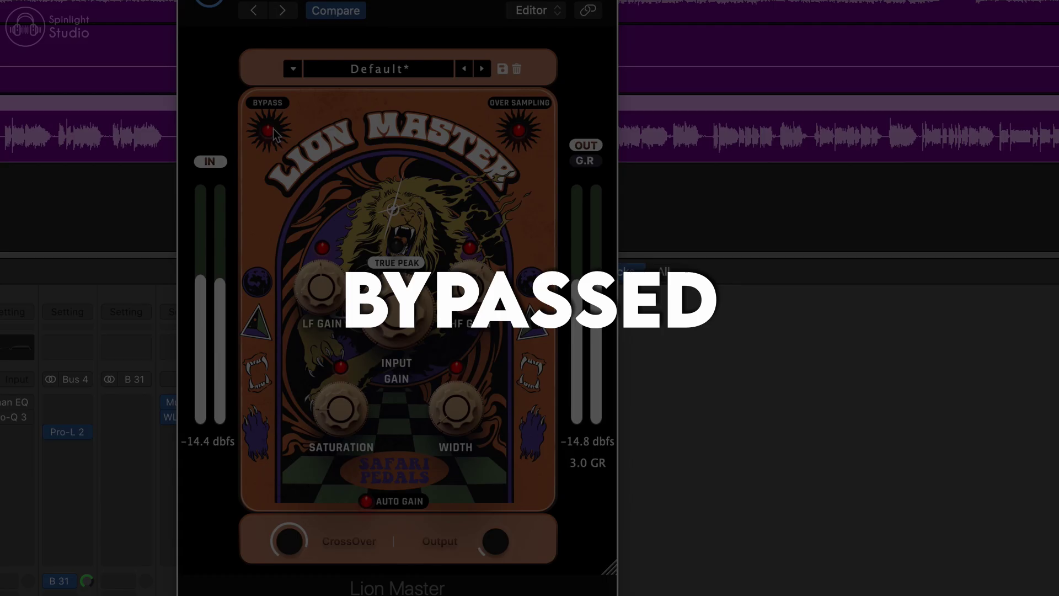
click(272, 131)
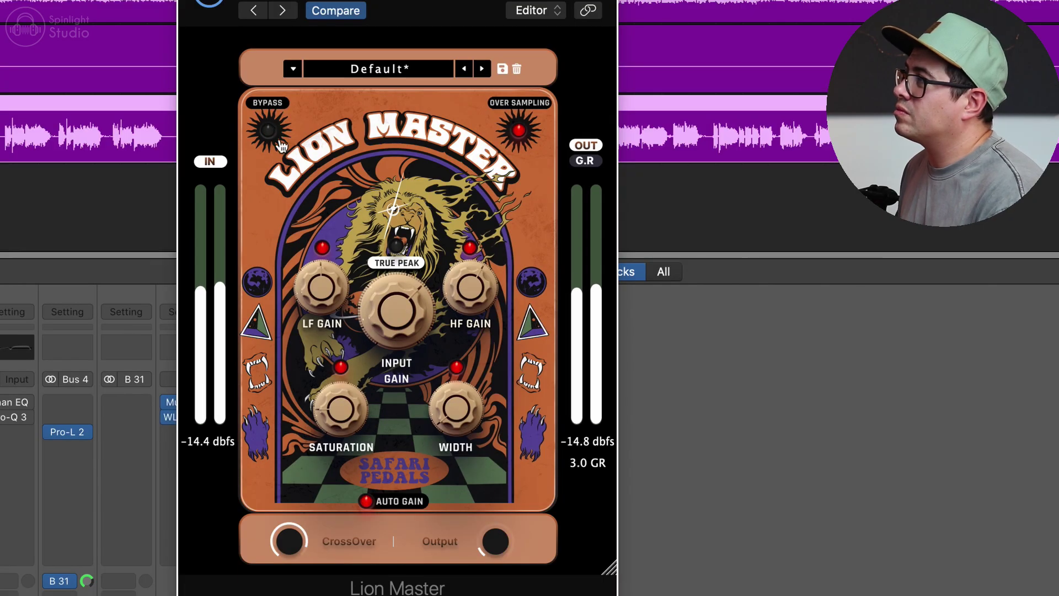
click(275, 138)
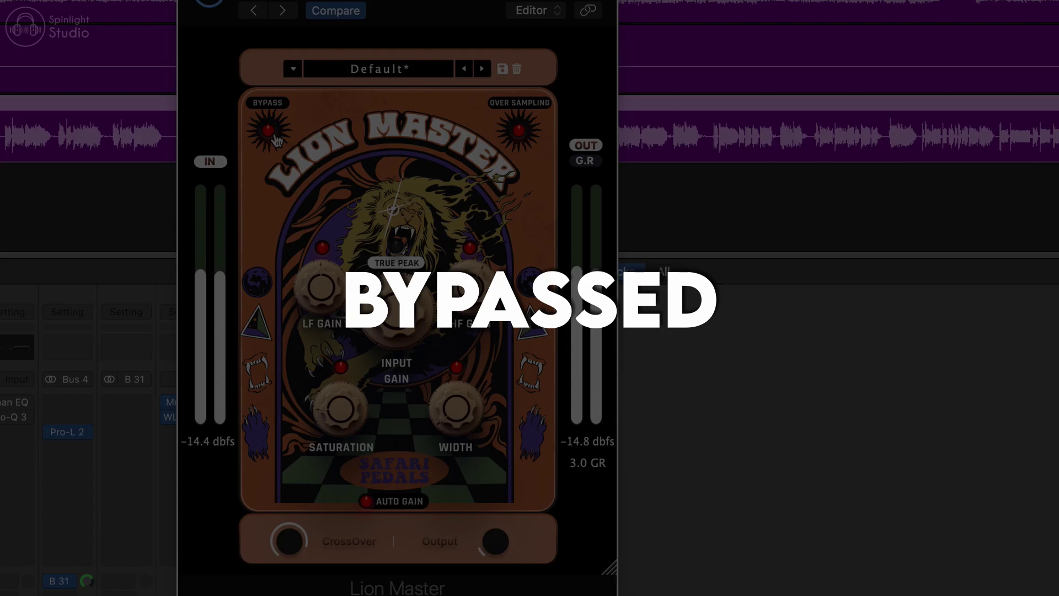
click(275, 138)
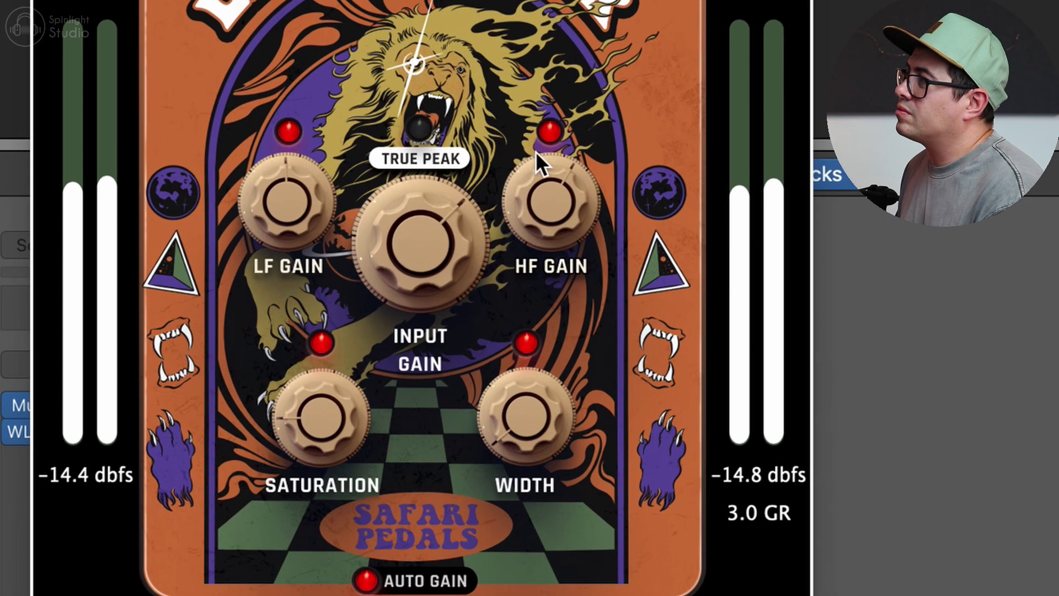
- Sweep Lion Master's HF Gain up to 6.0 dB and back to 1.3 dB, and try out the LF Gain, Saturation and Width knobs
drag(536, 152, 624, 108)
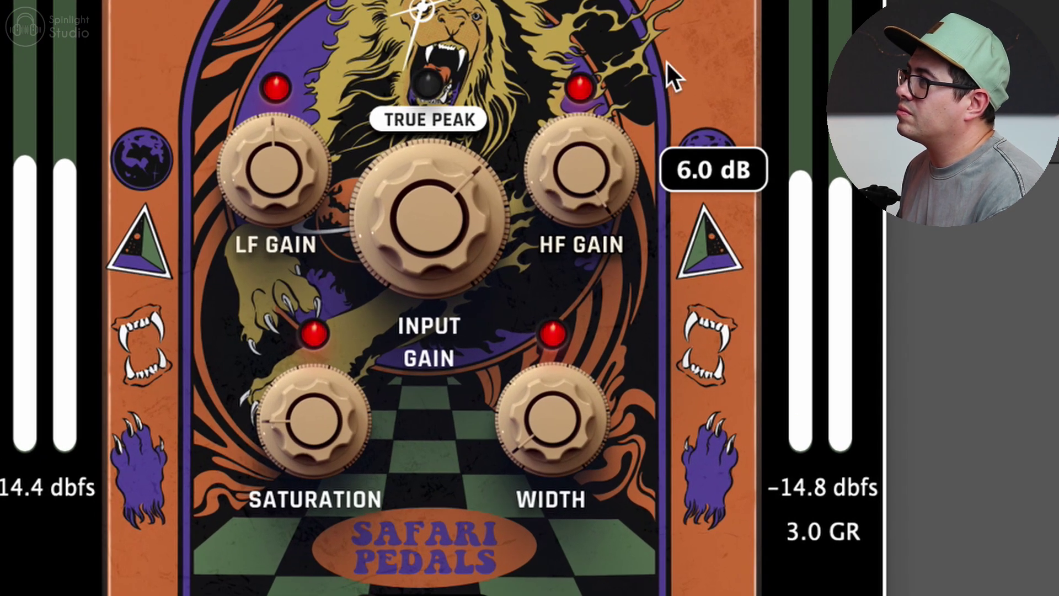
drag(665, 68, 643, 222)
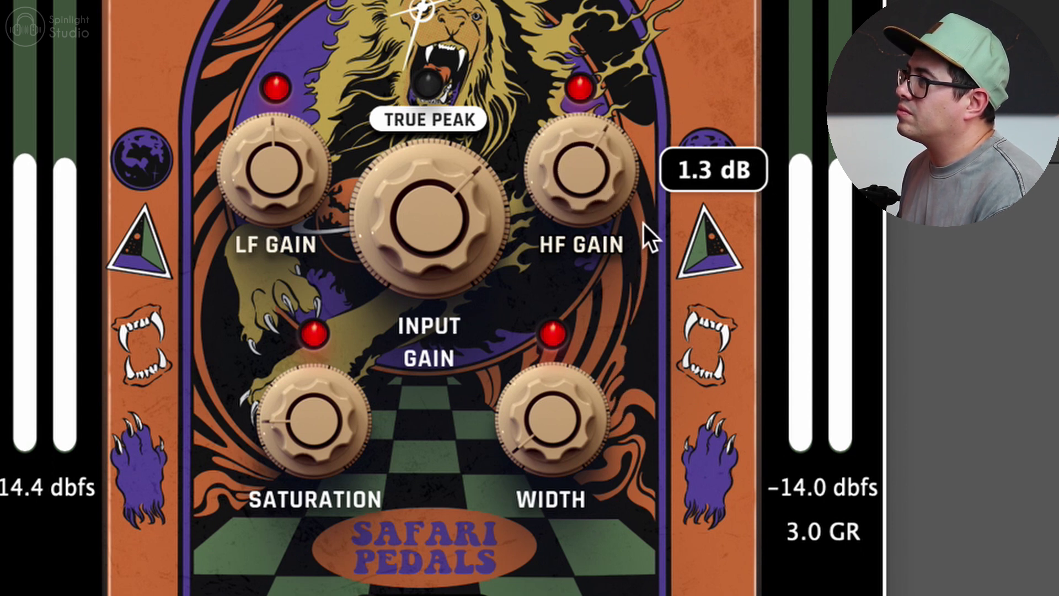
mouse_move(267, 209)
drag(285, 120, 277, 190)
drag(305, 428, 343, 349)
drag(613, 418, 555, 399)
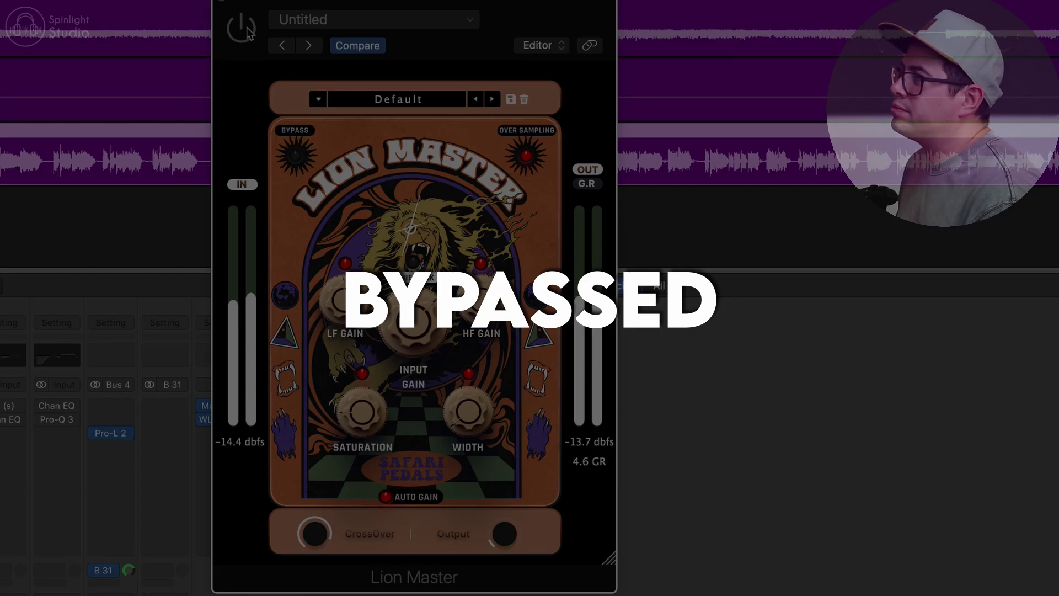
- Compare the playback with the whole Lion Master plug-in switched off and on, leaving it enabled
click(246, 31)
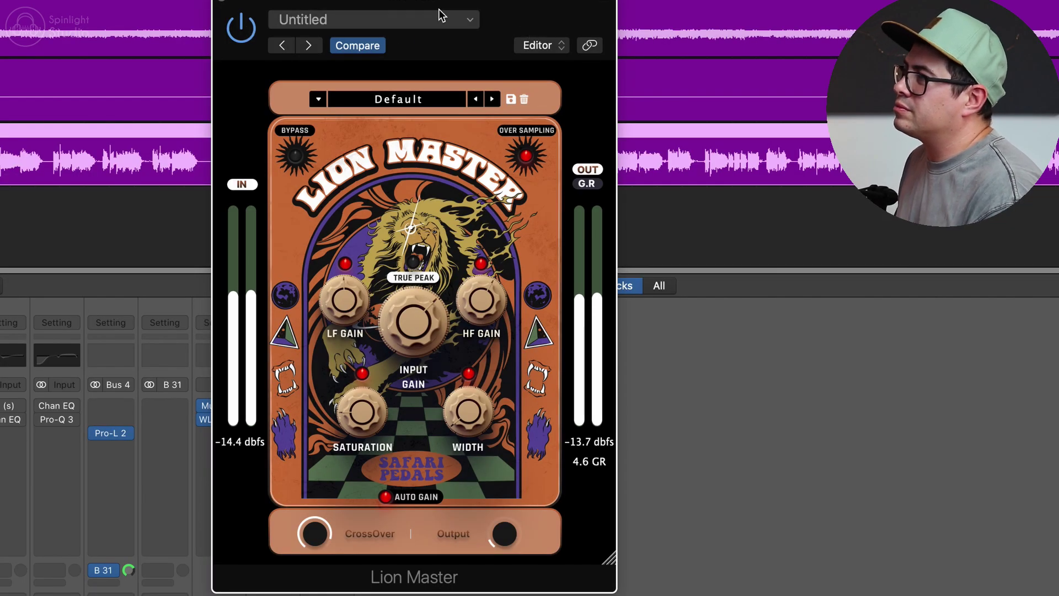
click(243, 28)
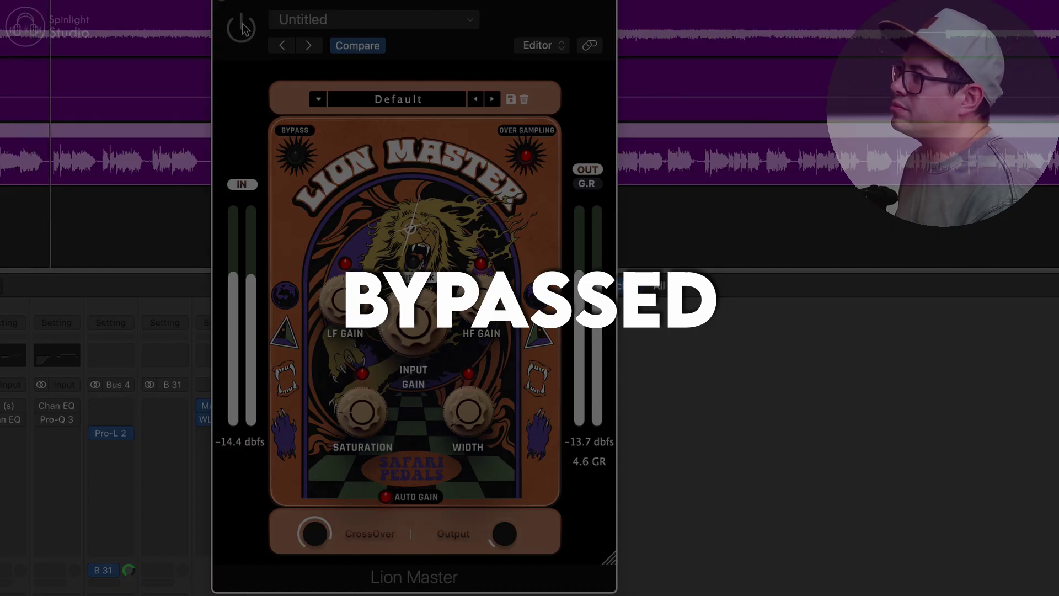
click(243, 28)
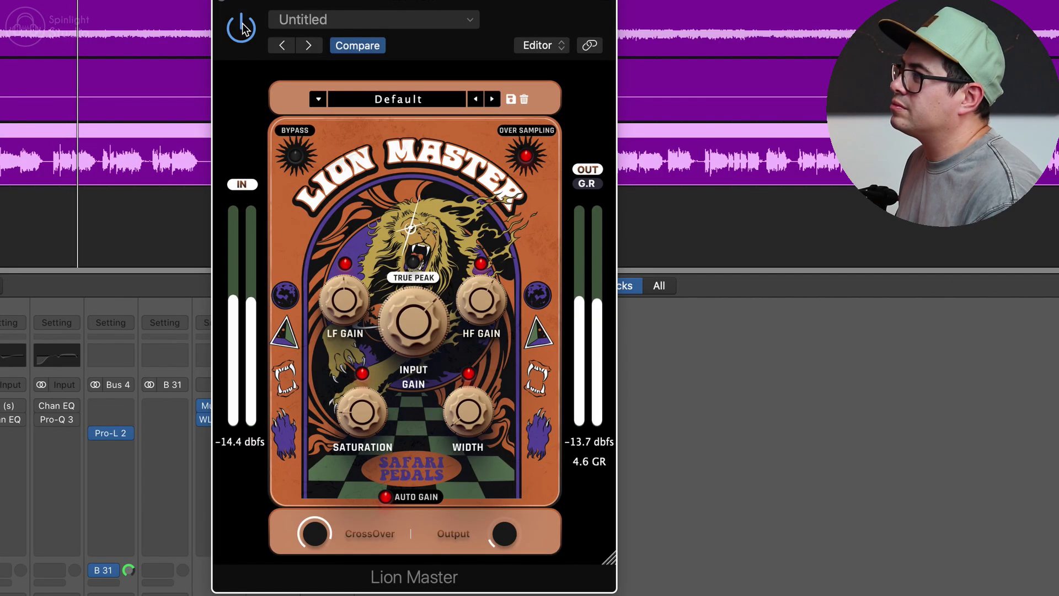
mouse_move(481, 300)
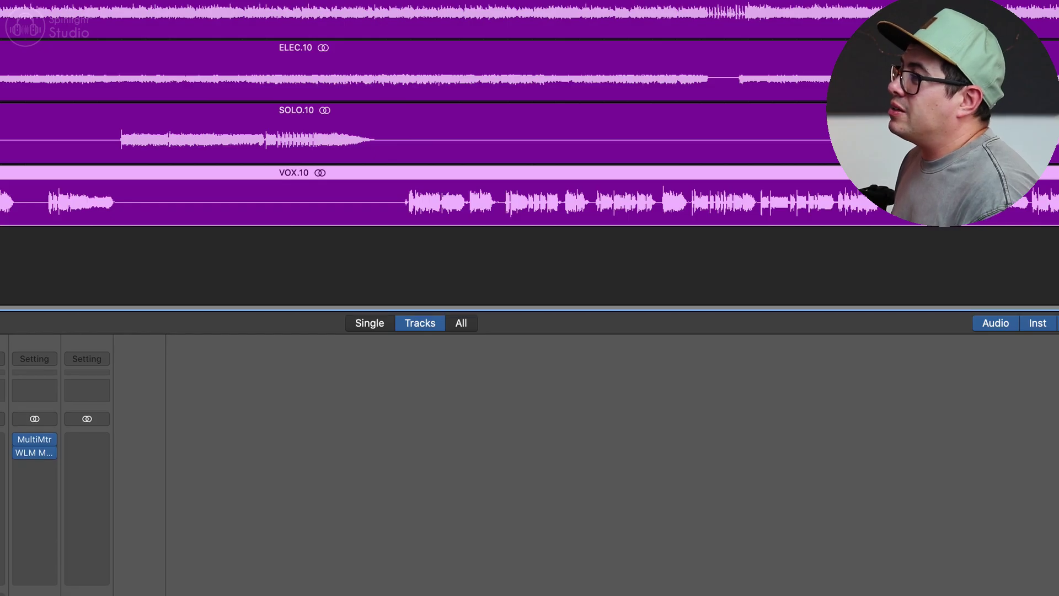
- Bring up Ozone 9 on the MASTER and examine bands 3 and 8 of Equalizer 1, toggling the module off and on
key(v)
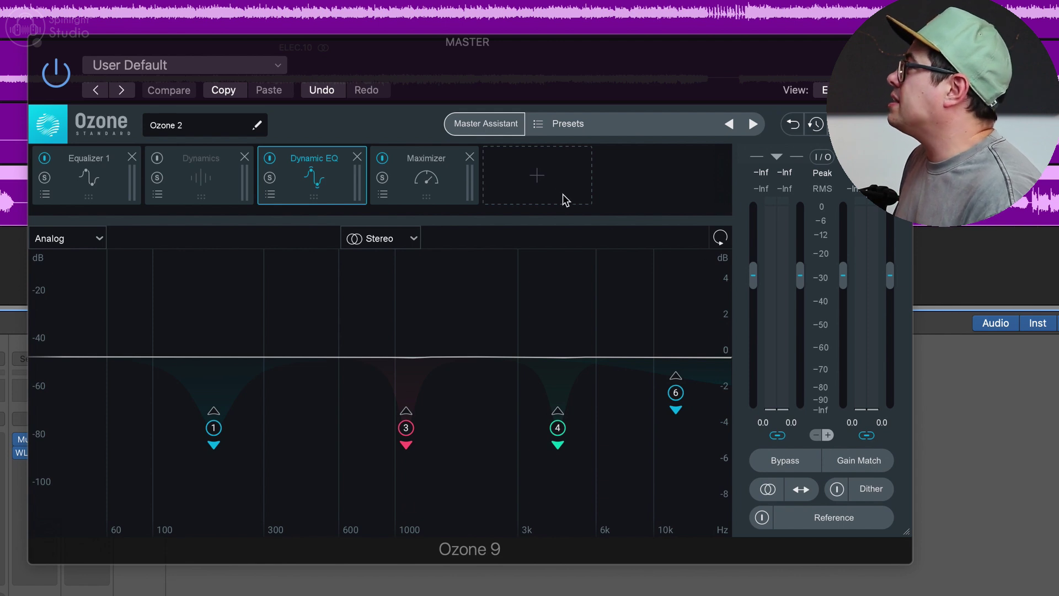
mouse_move(586, 50)
mouse_down()
mouse_move(594, 46)
mouse_move(581, 44)
mouse_up()
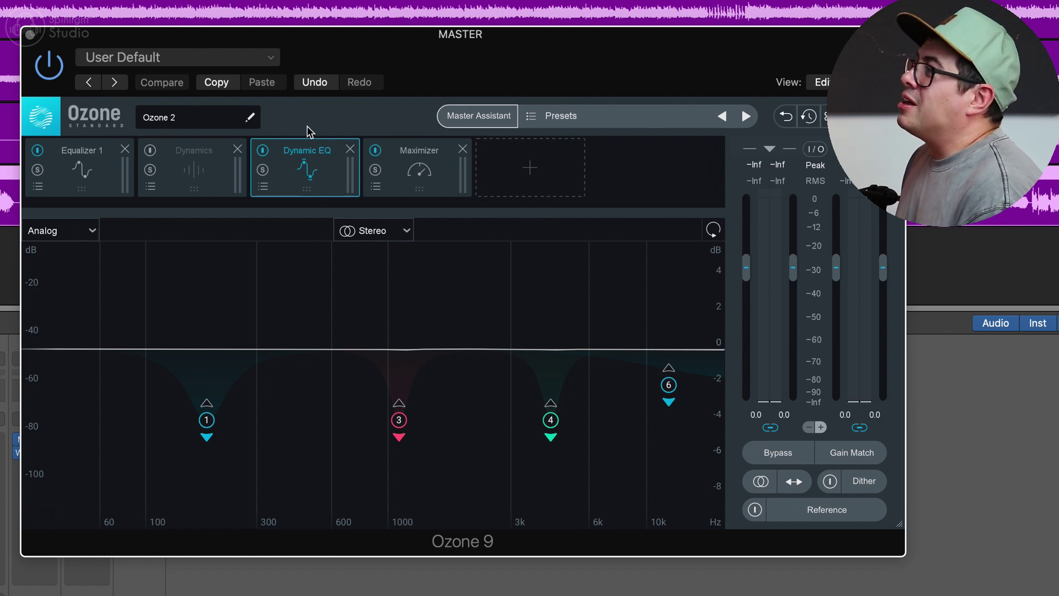
click(97, 161)
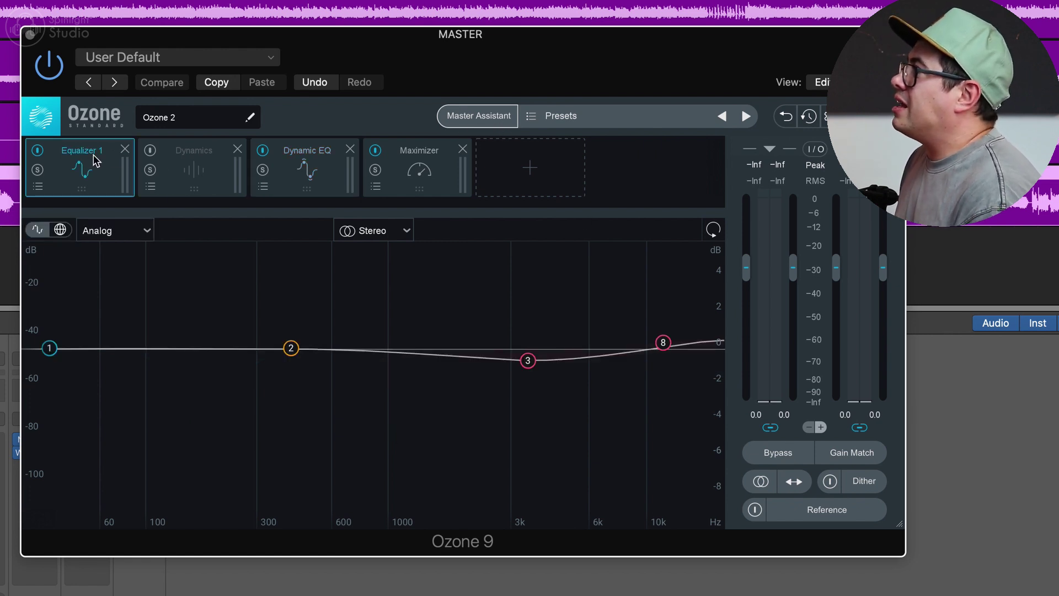
click(529, 362)
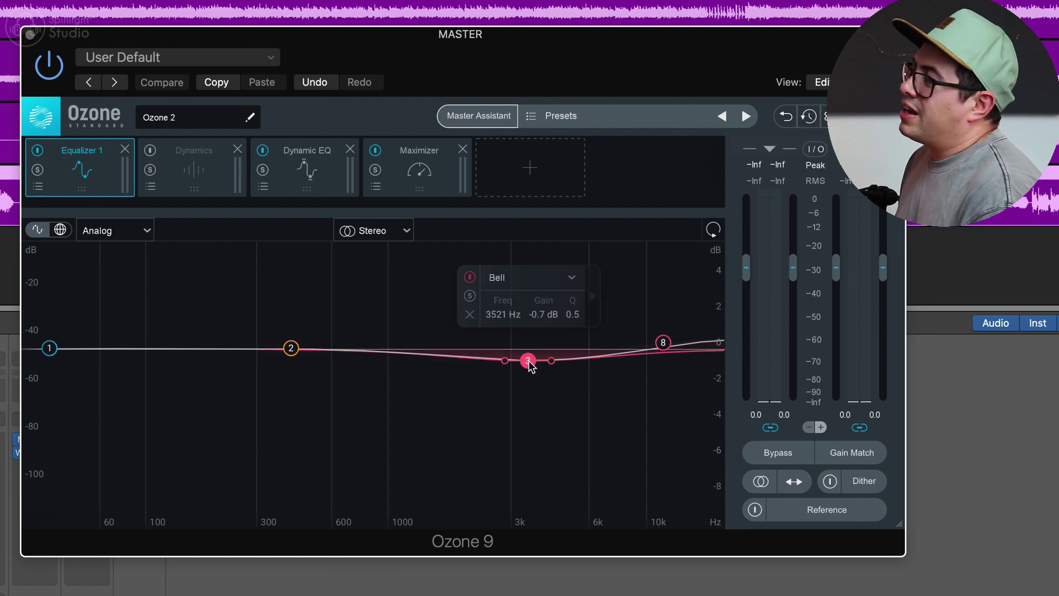
click(663, 343)
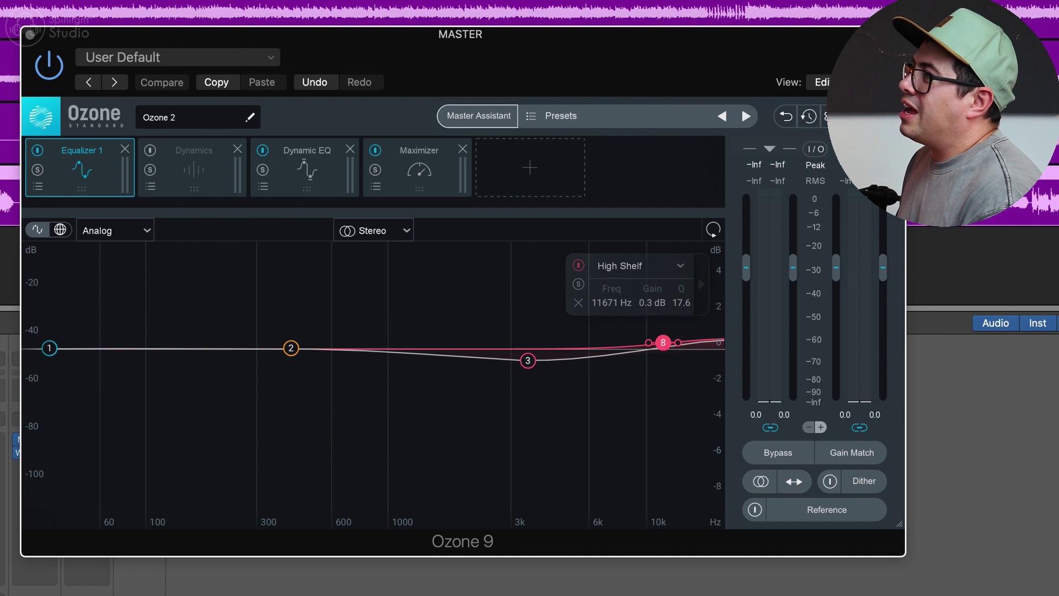
click(37, 151)
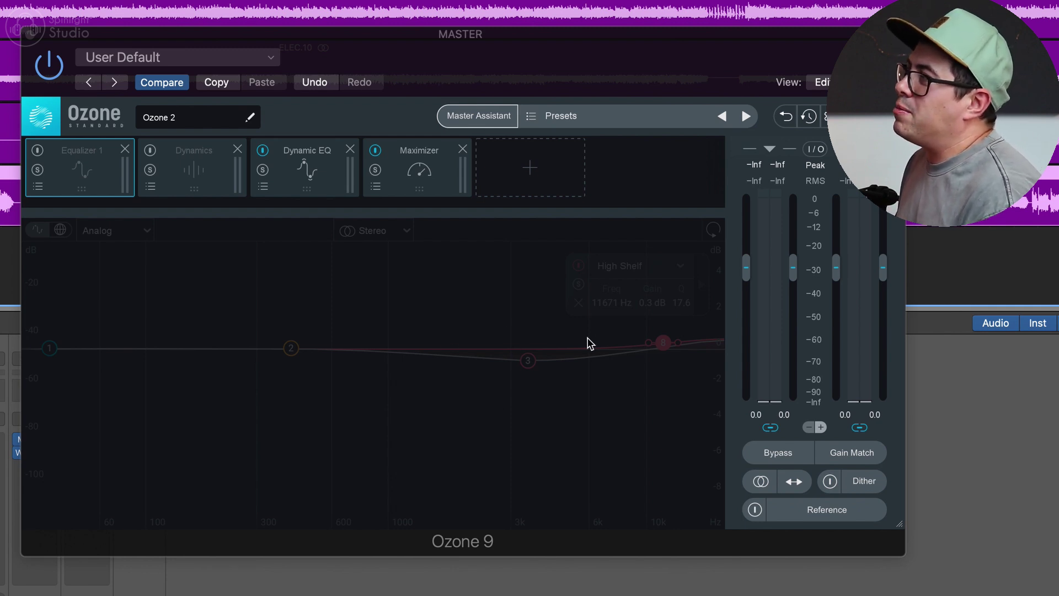
click(38, 150)
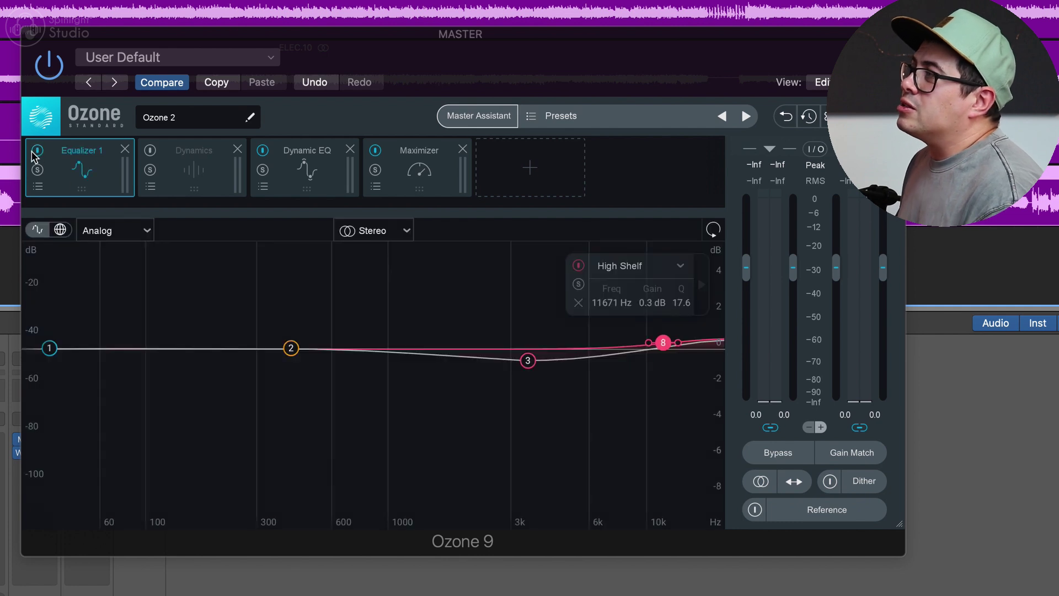
click(527, 363)
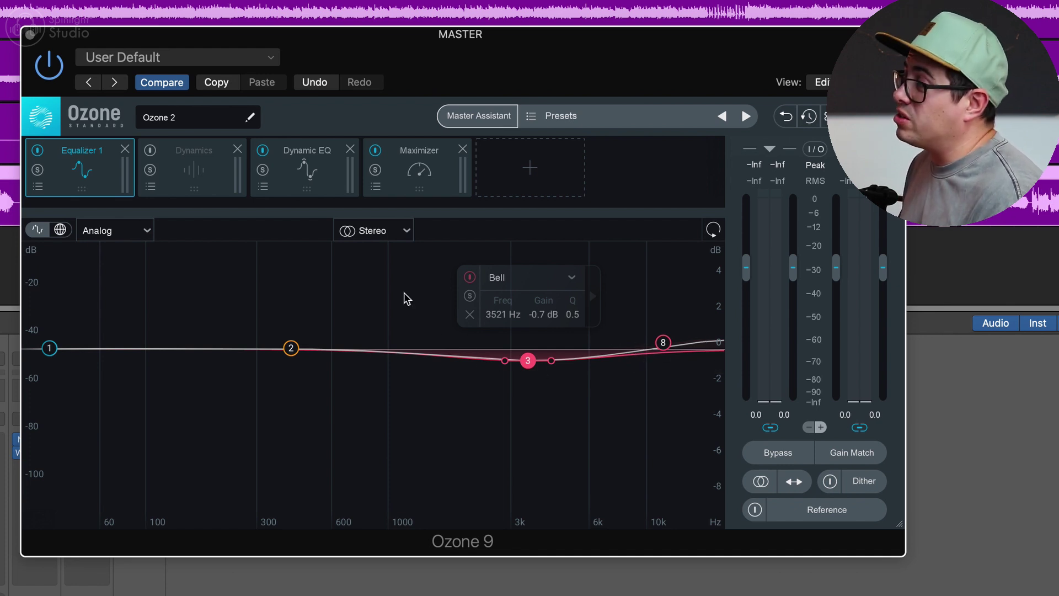
- Examine Ozone 9's Dynamic EQ and Maximizer modules, including the IRC IV style options, keeping Classic
click(306, 171)
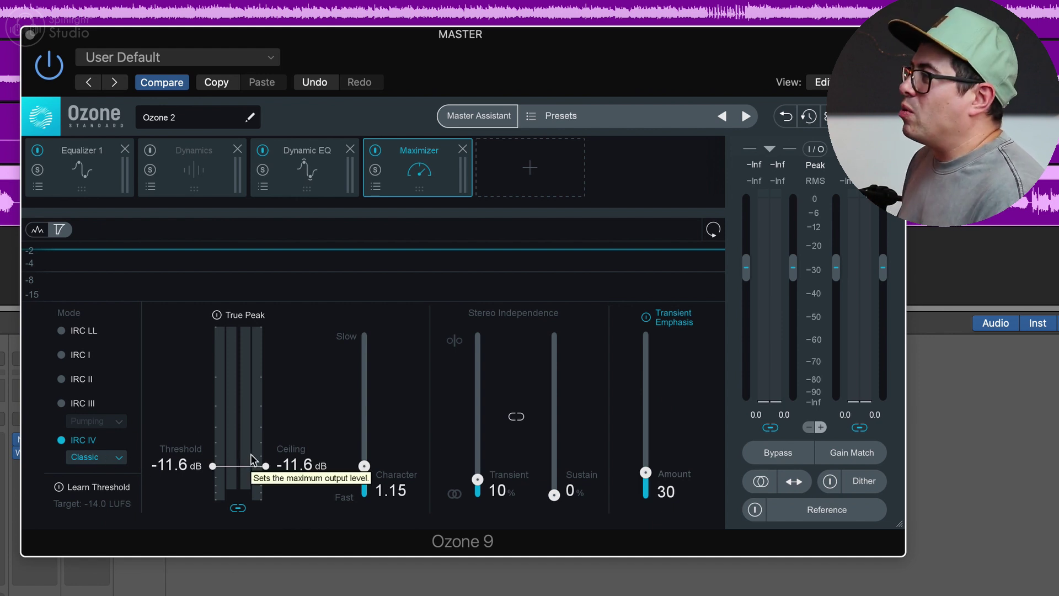
click(91, 457)
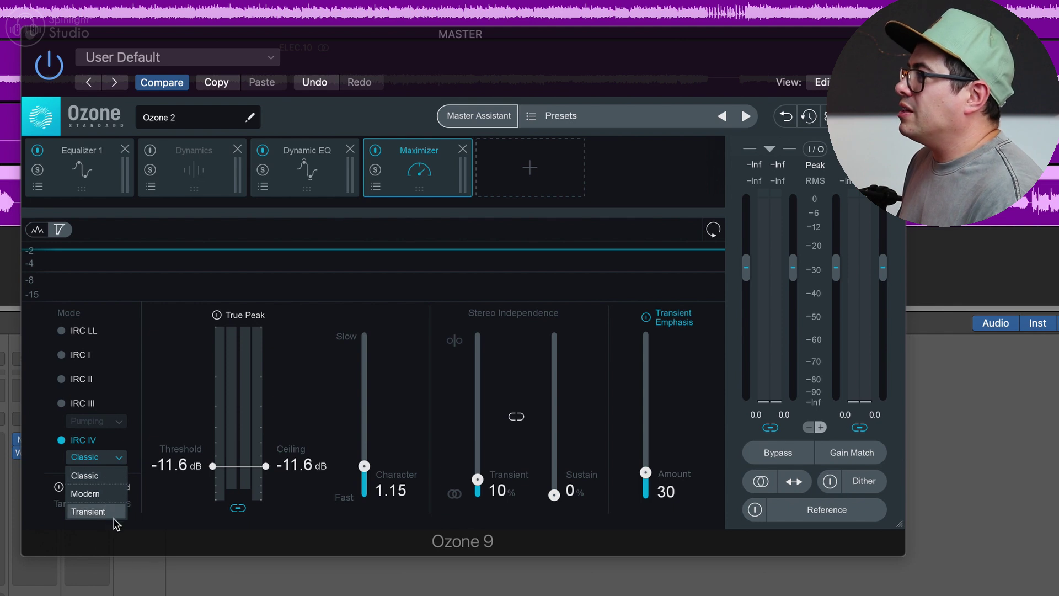
click(164, 420)
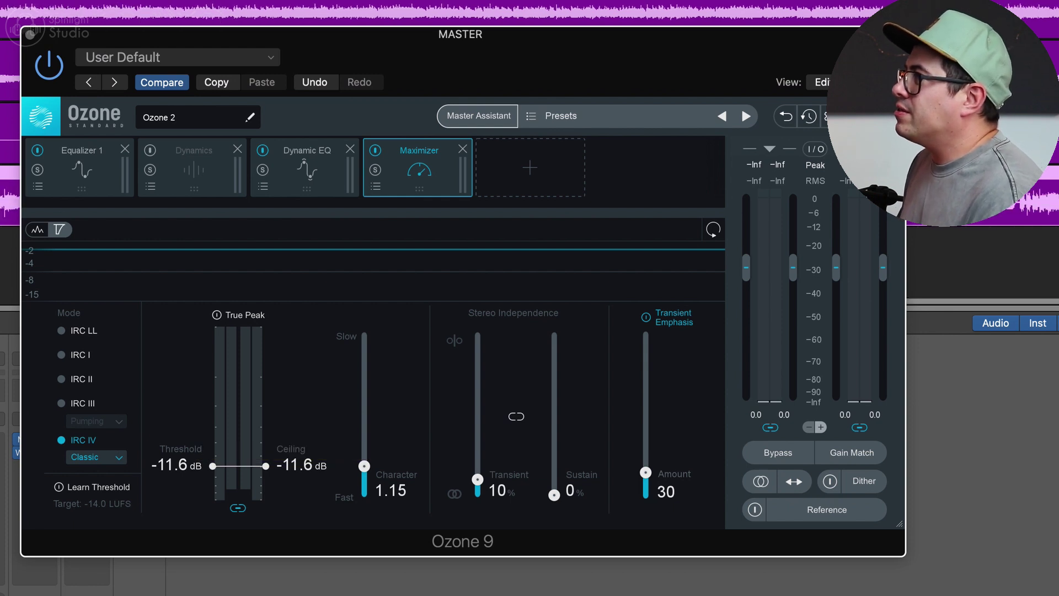
- Play the song through Ozone 9 and compare Equalizer 1 and Dynamic EQ each against bypass
key(space)
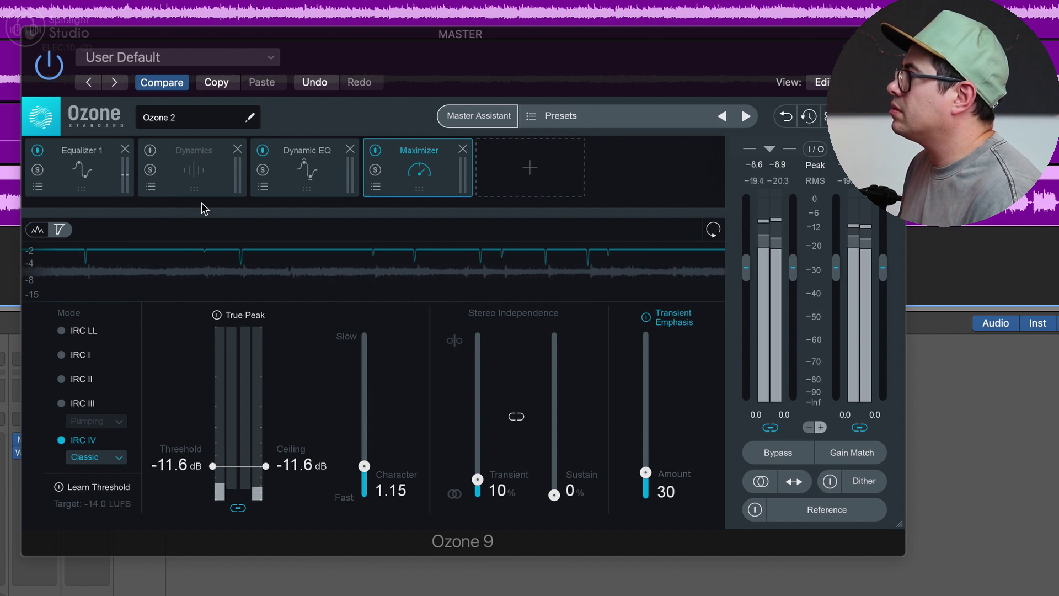
click(101, 161)
click(38, 152)
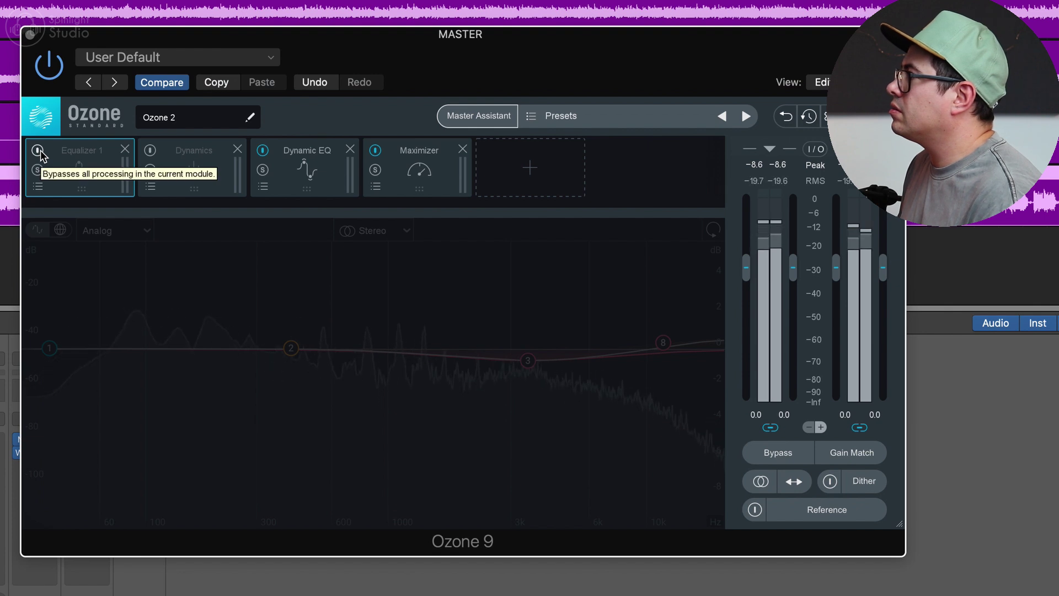
click(38, 151)
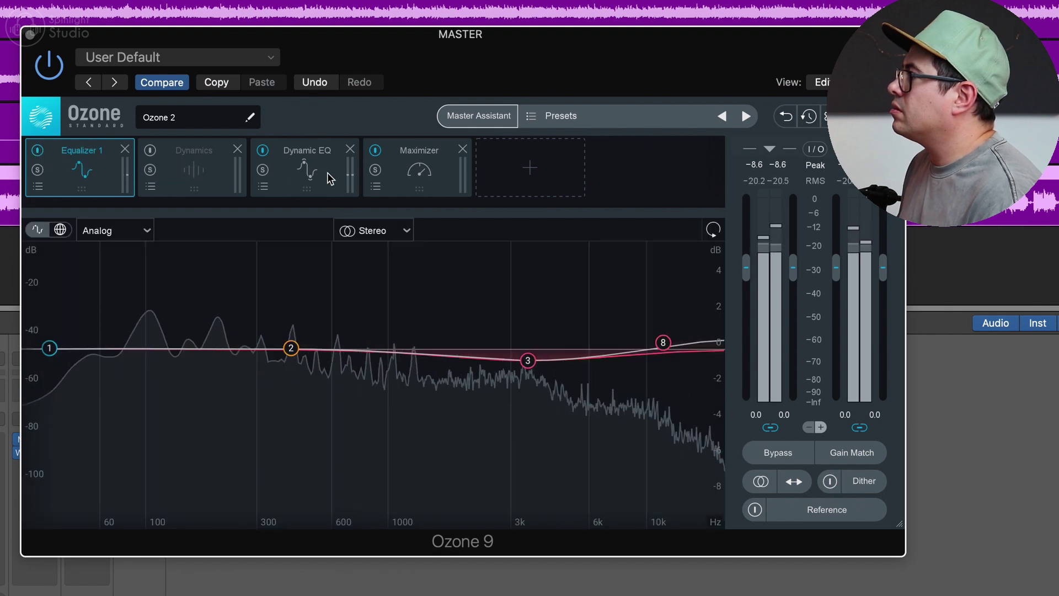
click(292, 157)
click(263, 151)
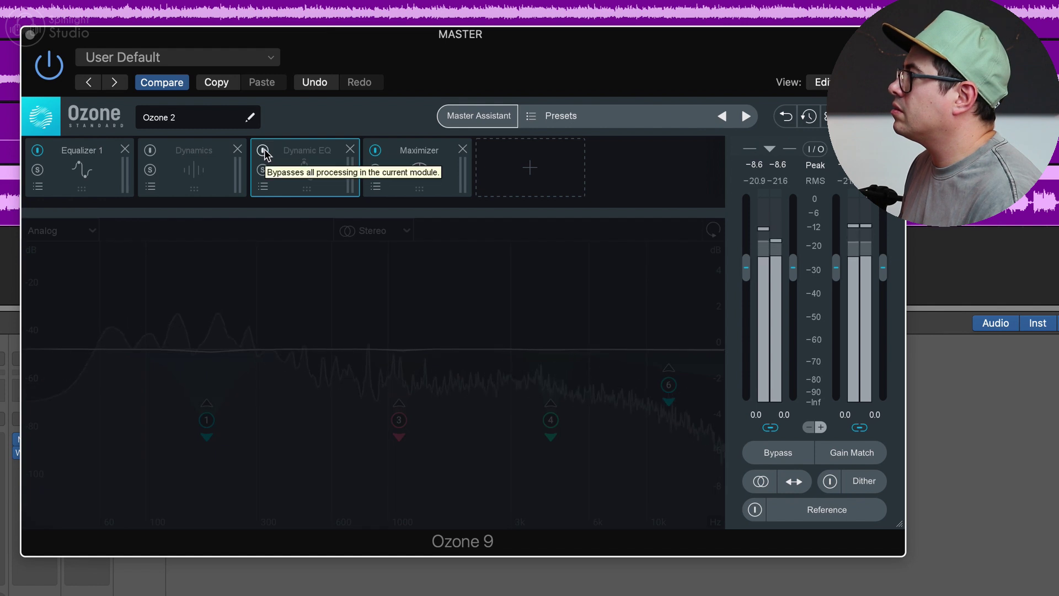
click(263, 150)
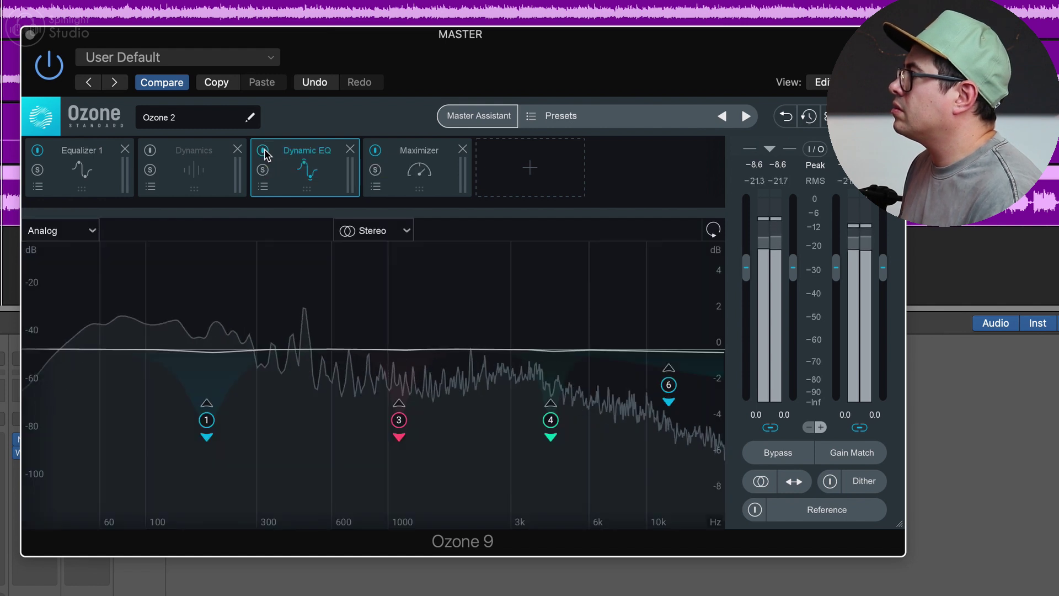
- Compare the Maximizer with its bypass during playback and revisit the Dynamic EQ and Maximizer modules of Ozone 9
click(411, 176)
click(378, 149)
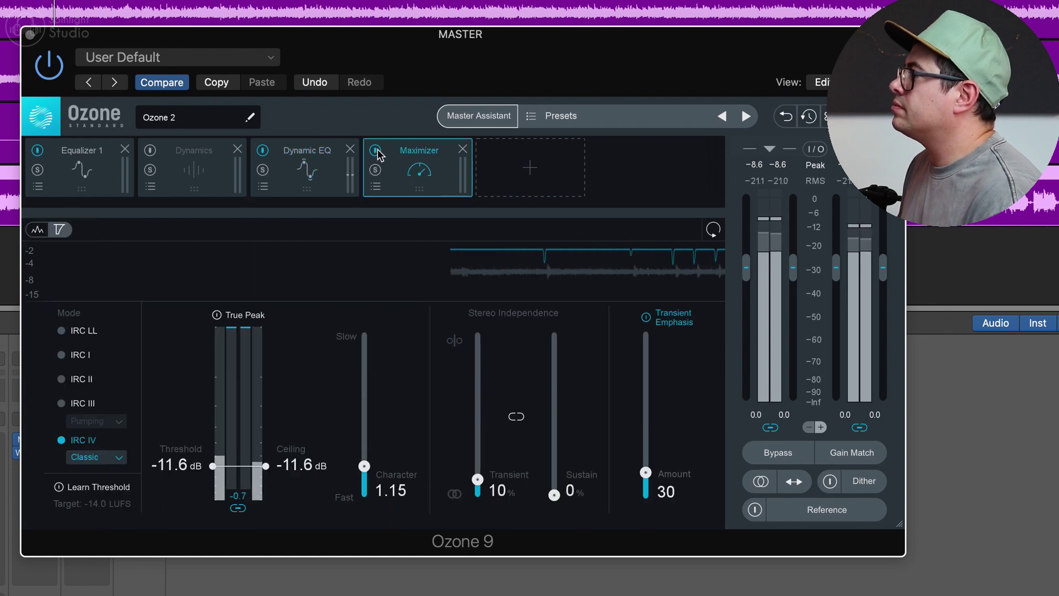
click(377, 149)
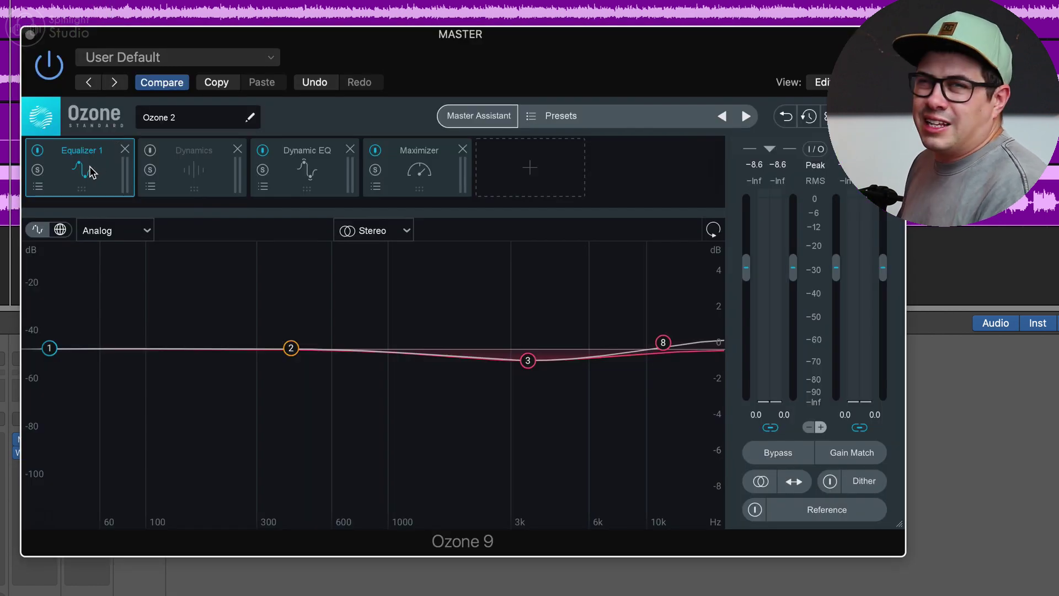
click(337, 175)
click(386, 190)
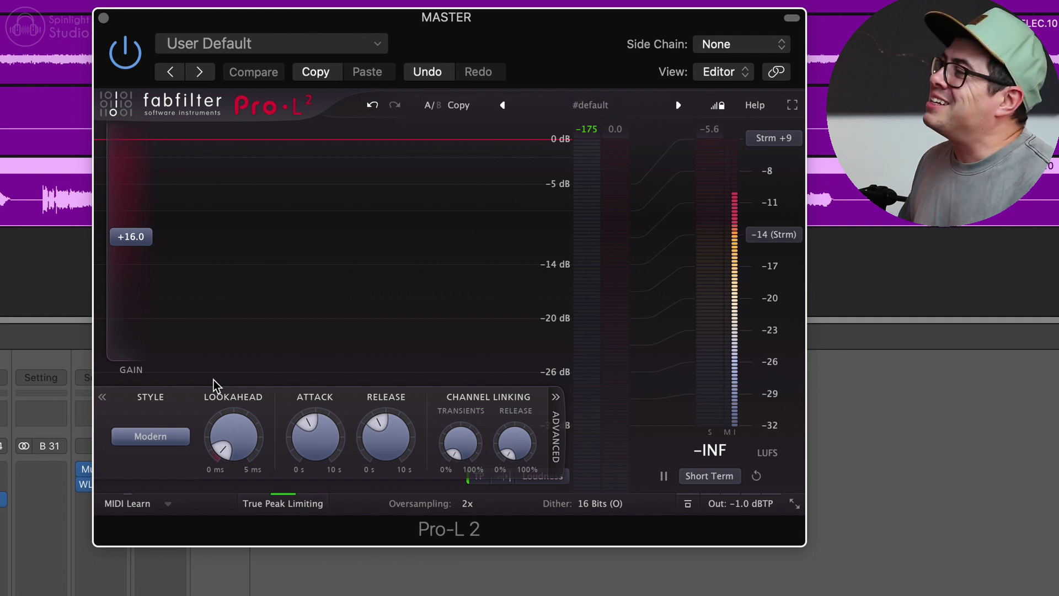
- Examine Pro-L 2's limiting styles, keeping Modern, and check its attack, release, channel linking and True Peak Limiting settings
click(165, 435)
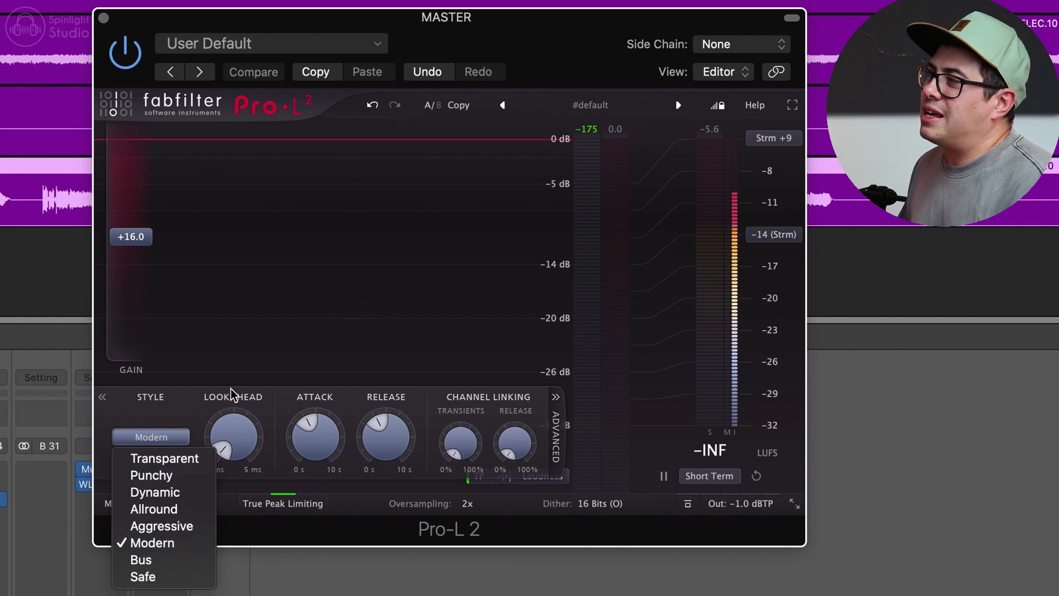
click(237, 344)
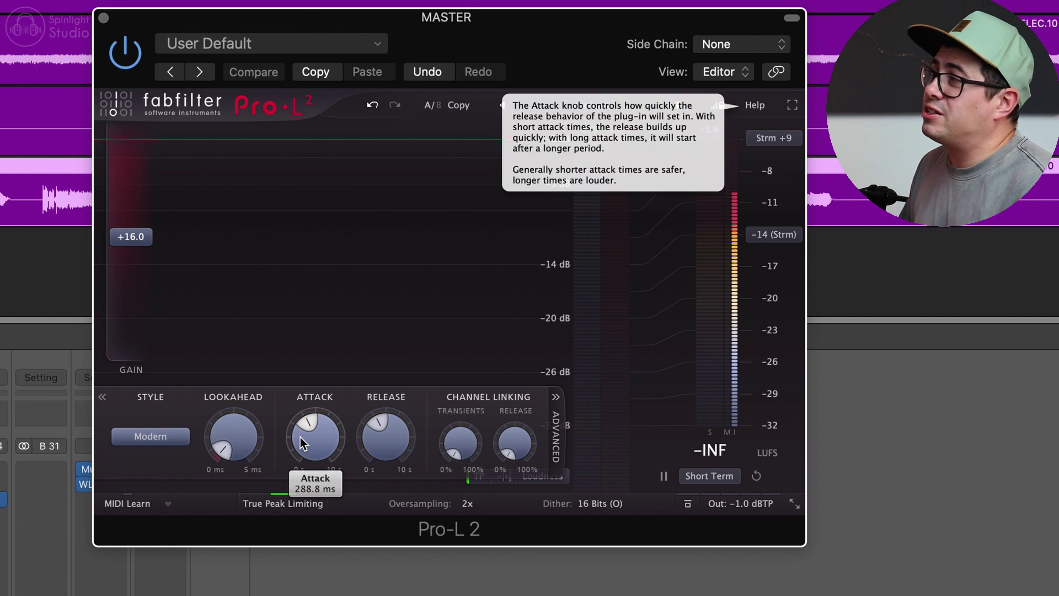
mouse_move(341, 443)
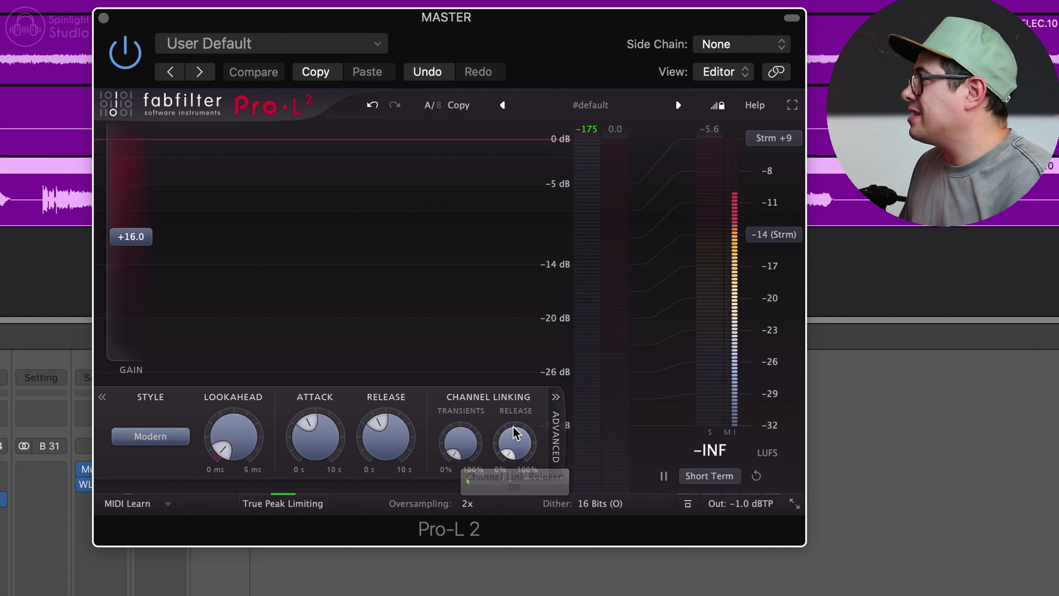
mouse_move(462, 445)
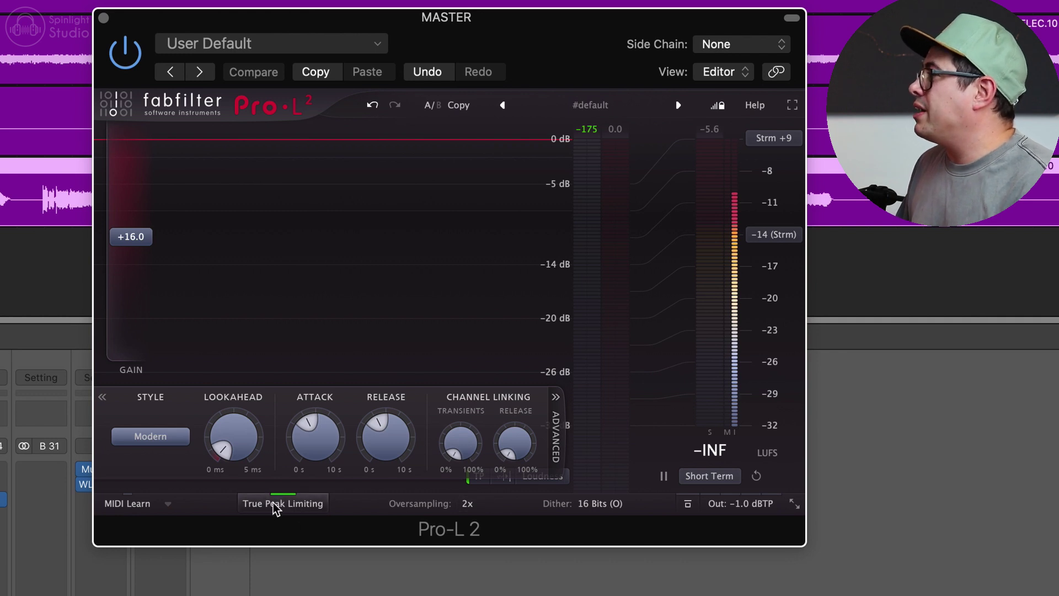
- Check Pro-L 2's oversampling options, keeping 2x, and compare the output level setting with True Peak Limiting off and on
click(472, 505)
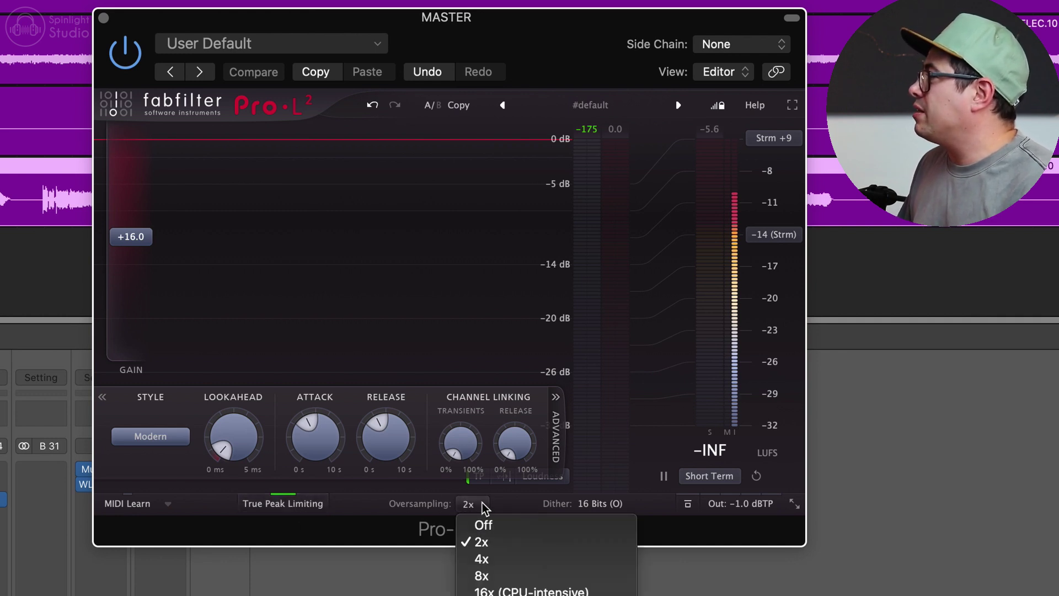
click(403, 512)
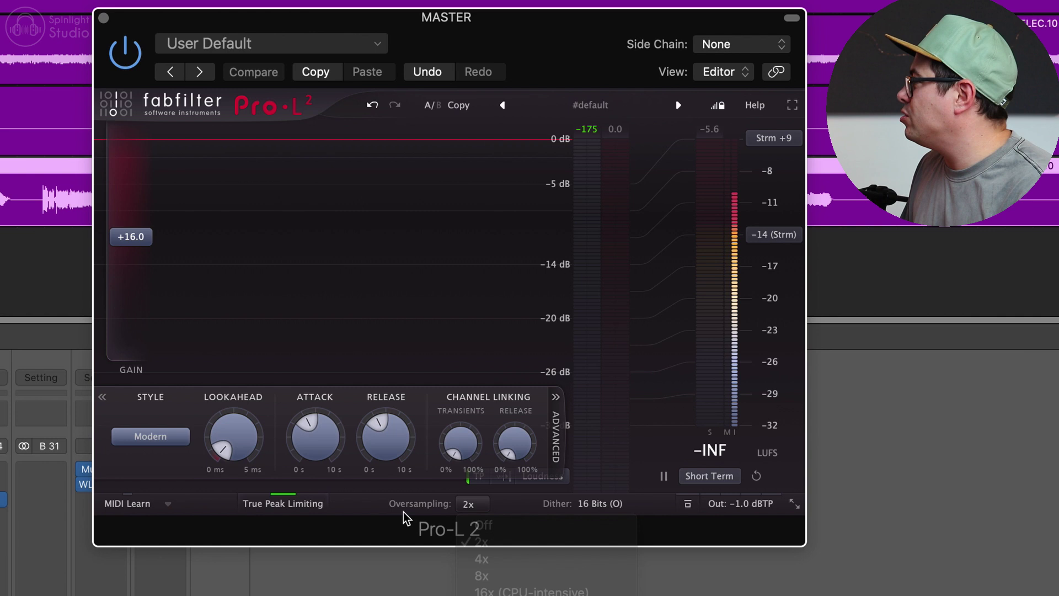
mouse_move(719, 506)
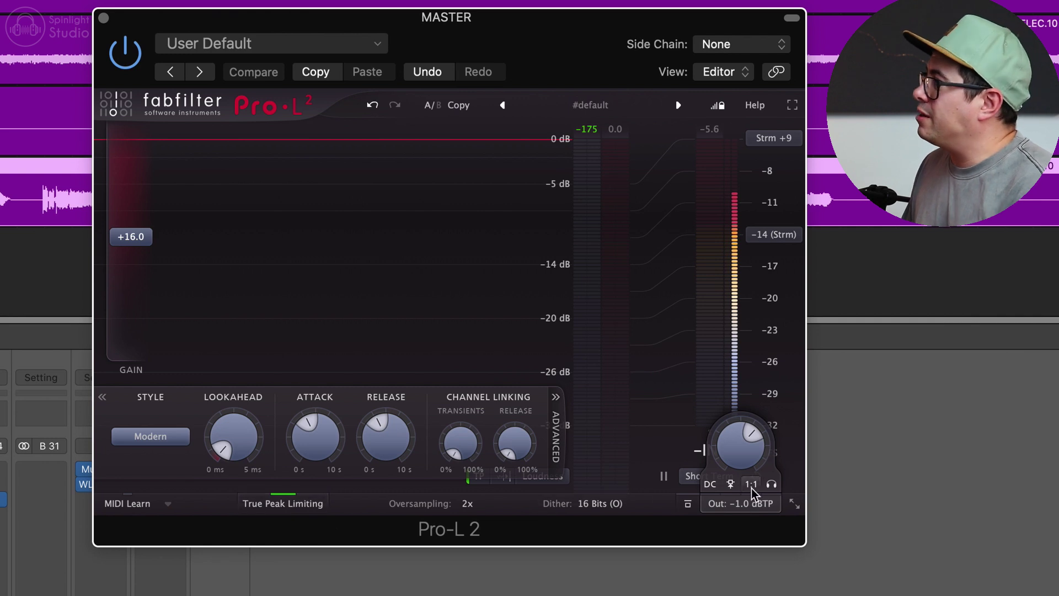
click(306, 503)
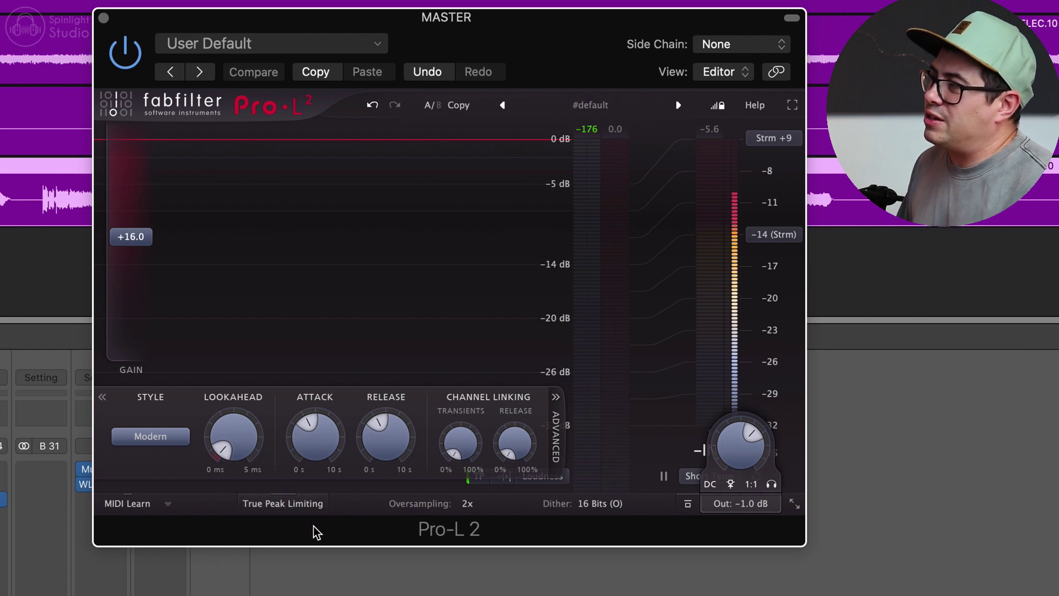
click(752, 505)
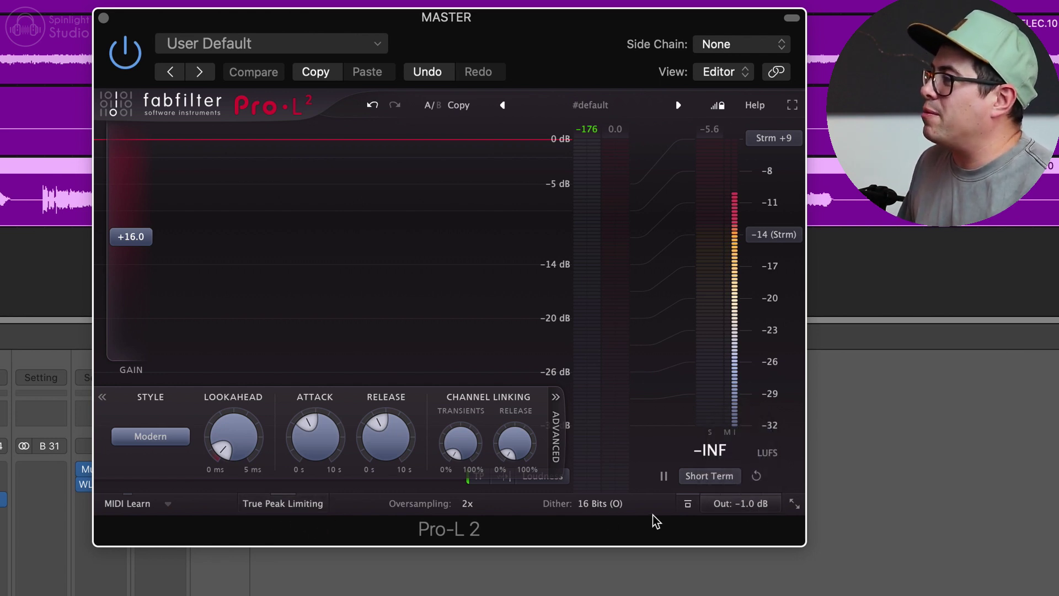
mouse_move(741, 506)
click(273, 499)
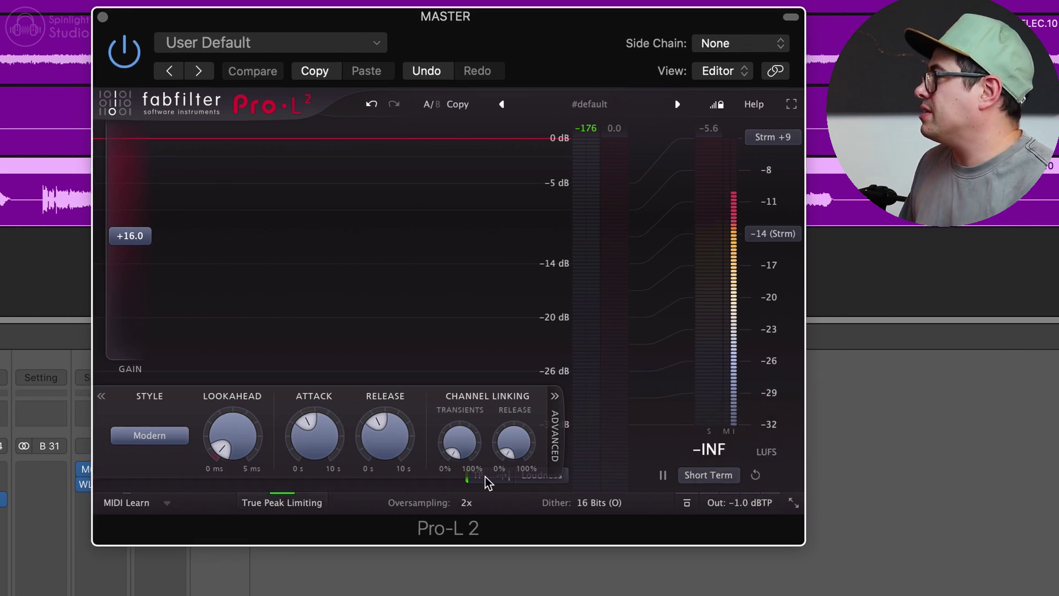
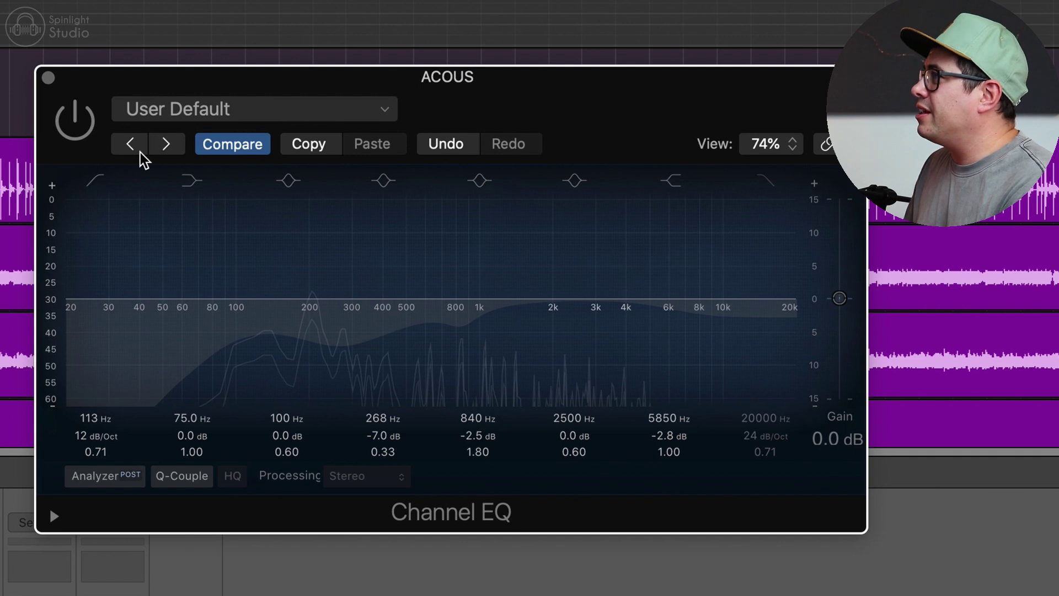
- Turn on the ACOUS Channel EQ and audition its 268 Hz, -7.0 dB band off and on, leaving the band enabled
click(74, 120)
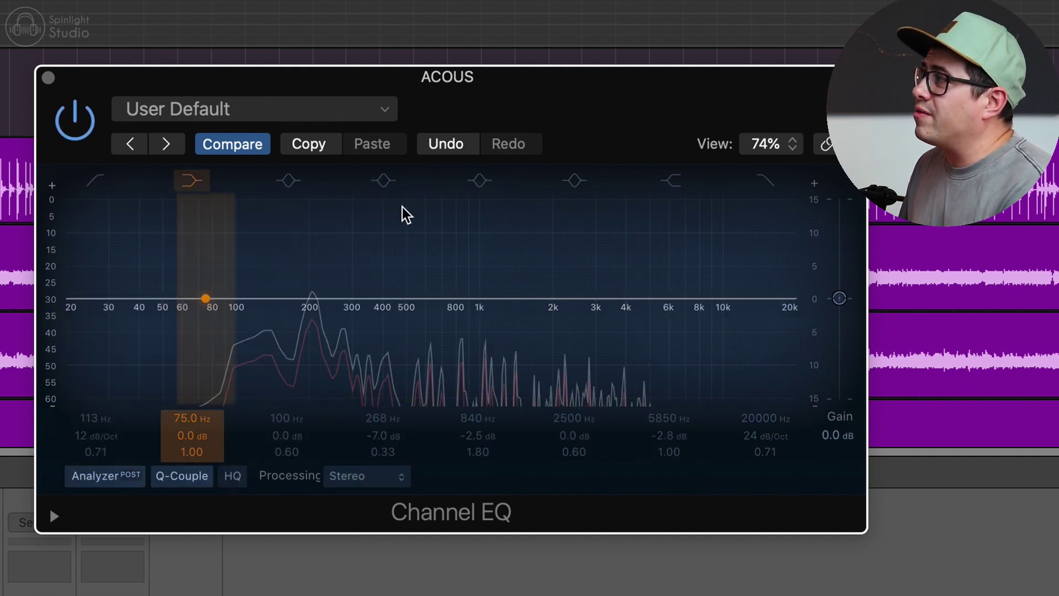
click(383, 179)
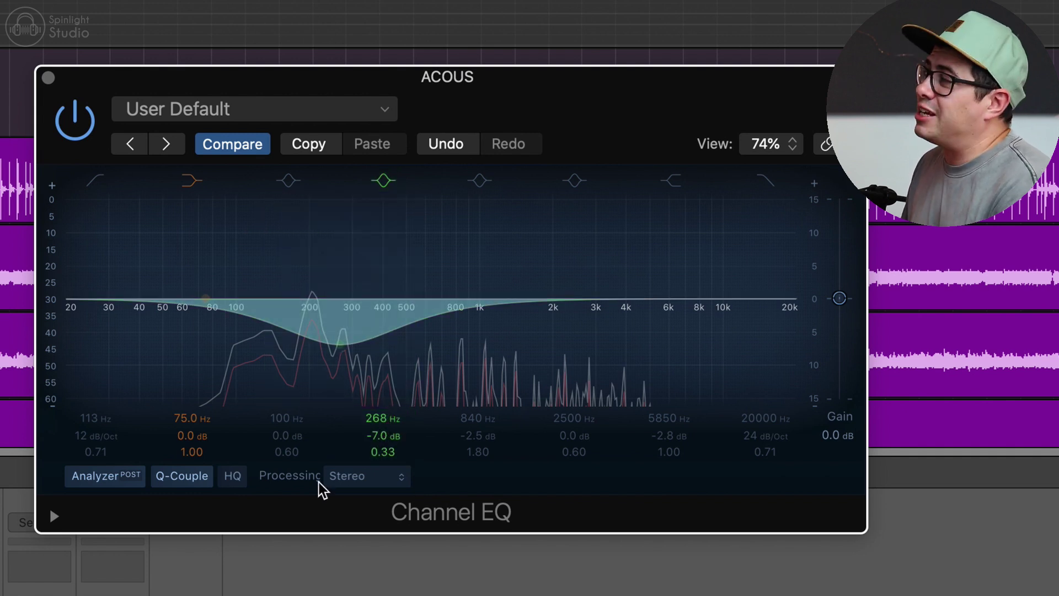
click(390, 182)
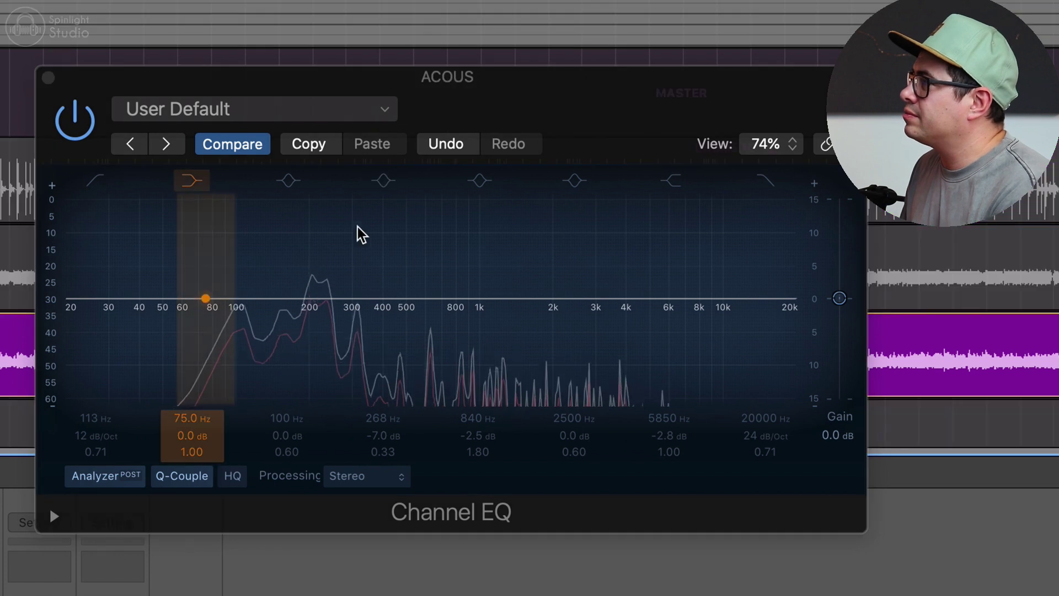
click(385, 181)
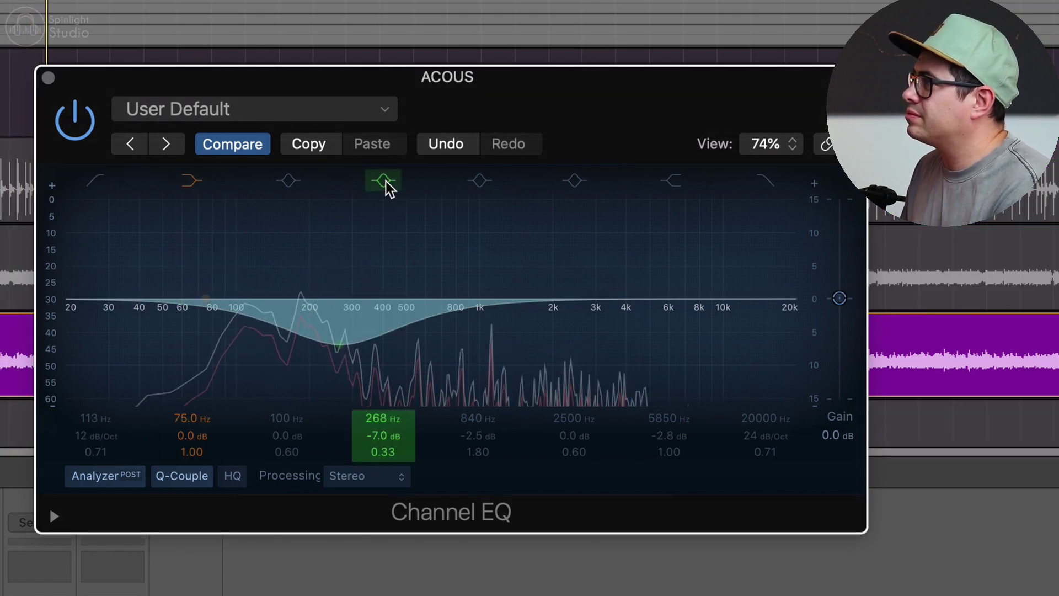
click(386, 181)
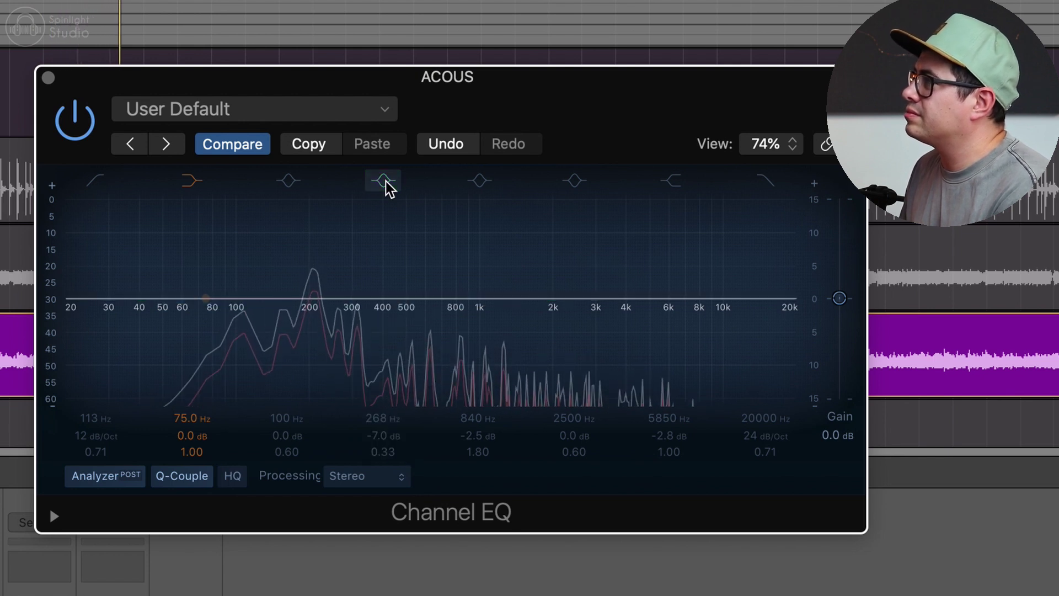
click(385, 181)
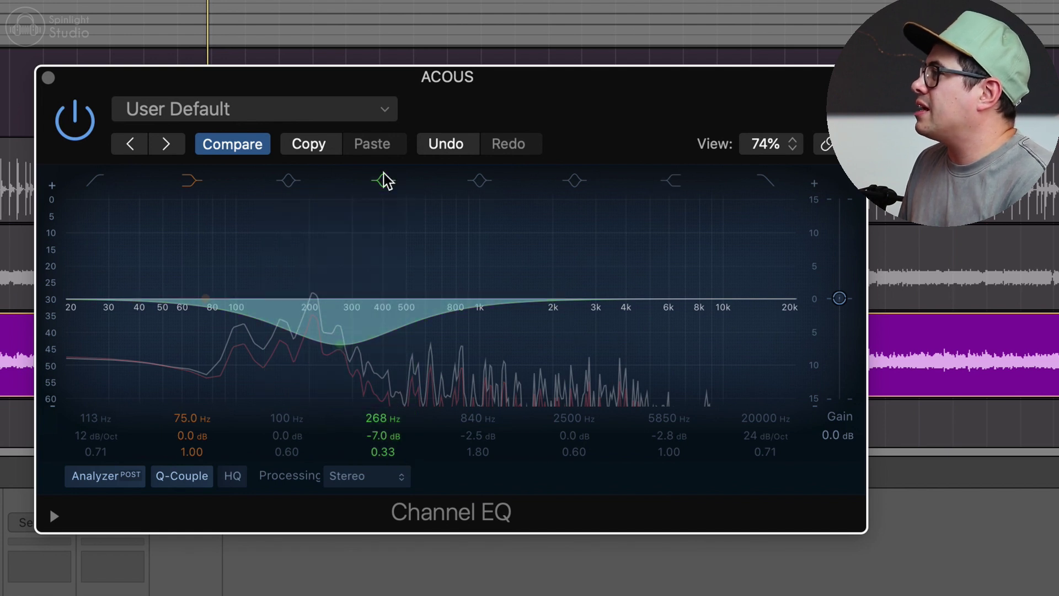
- Enable the 5850 Hz, -2.8 dB high shelf on the ACOUS Channel EQ and compare the EQ with bypass
click(671, 181)
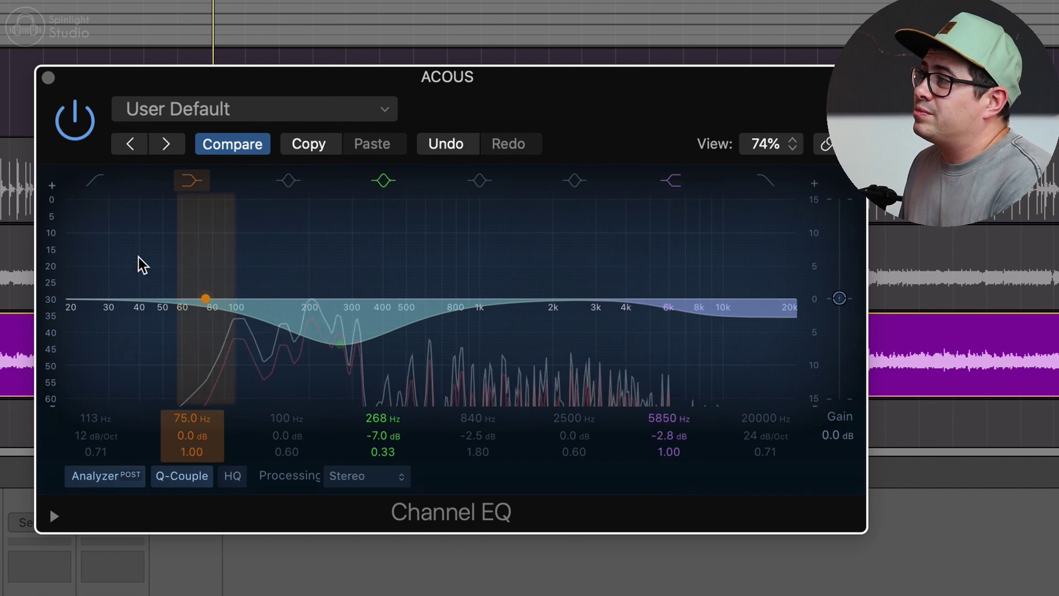
click(69, 121)
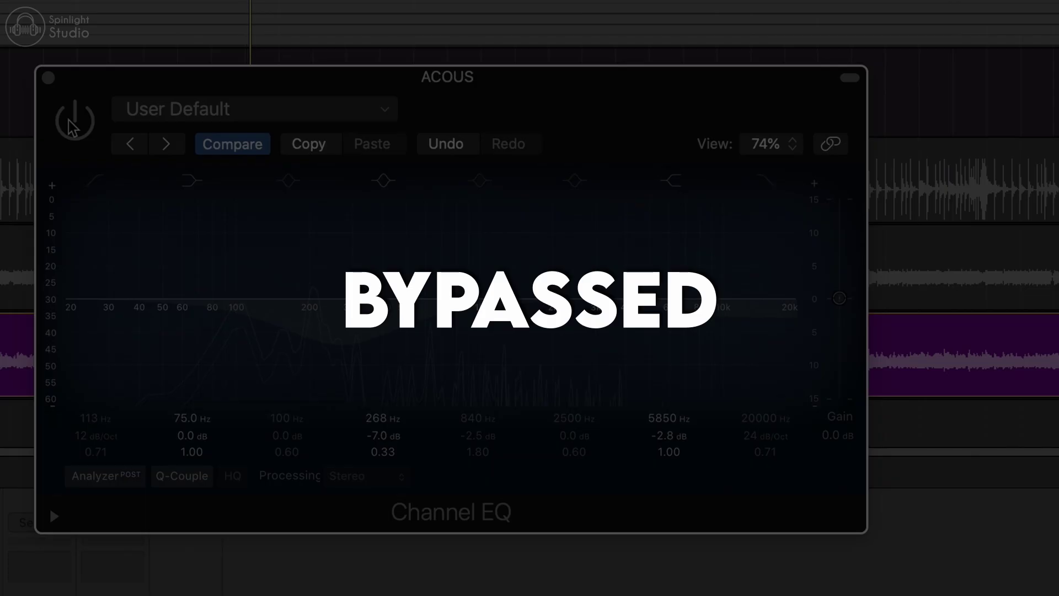
click(73, 124)
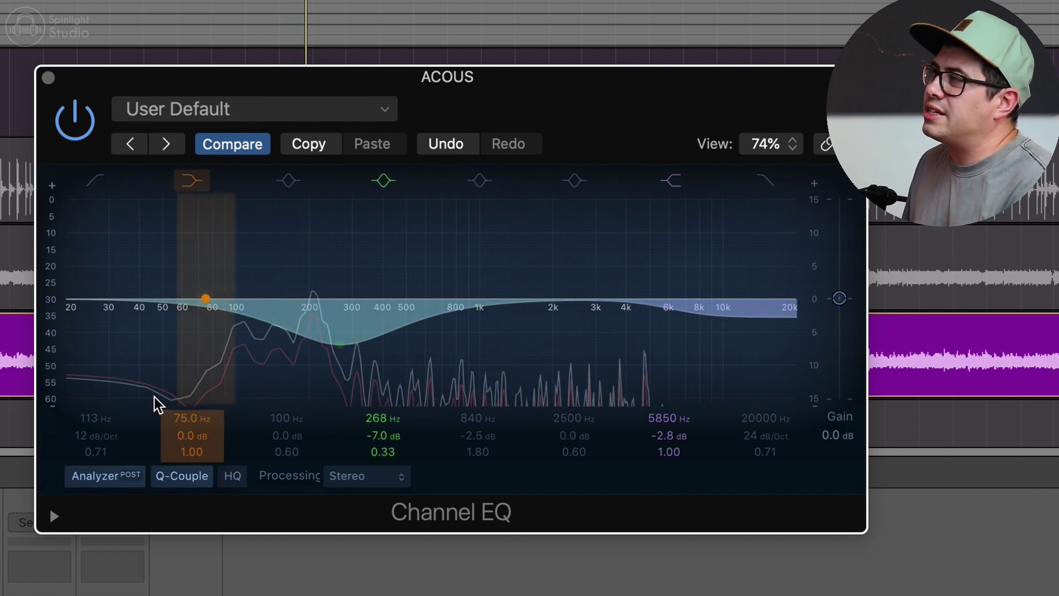
- Enable the 113 Hz low cut on the ACOUS Channel EQ and compare the EQ against bypass during playback
click(94, 178)
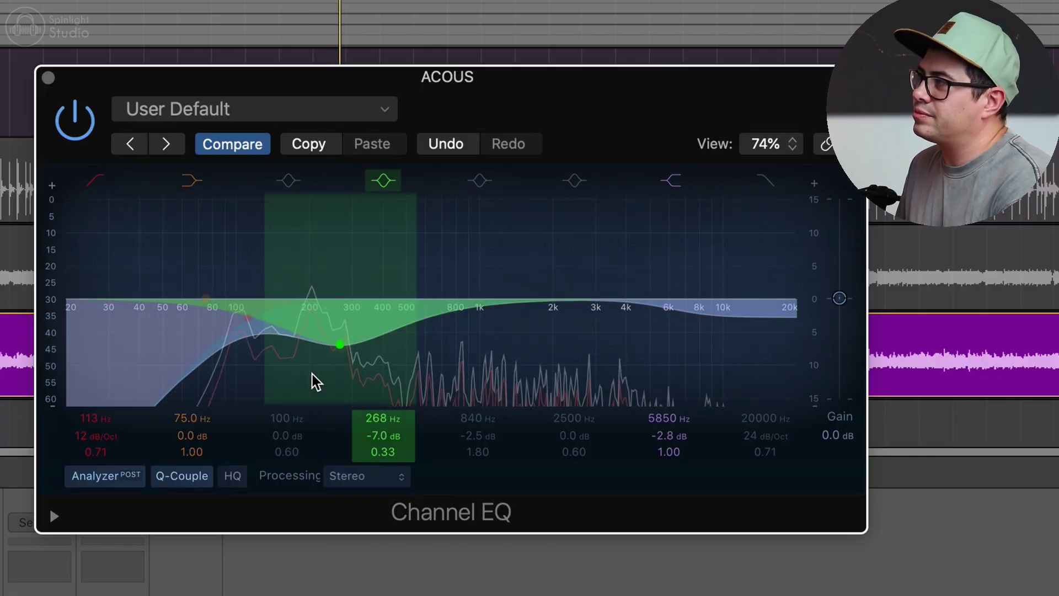
click(91, 132)
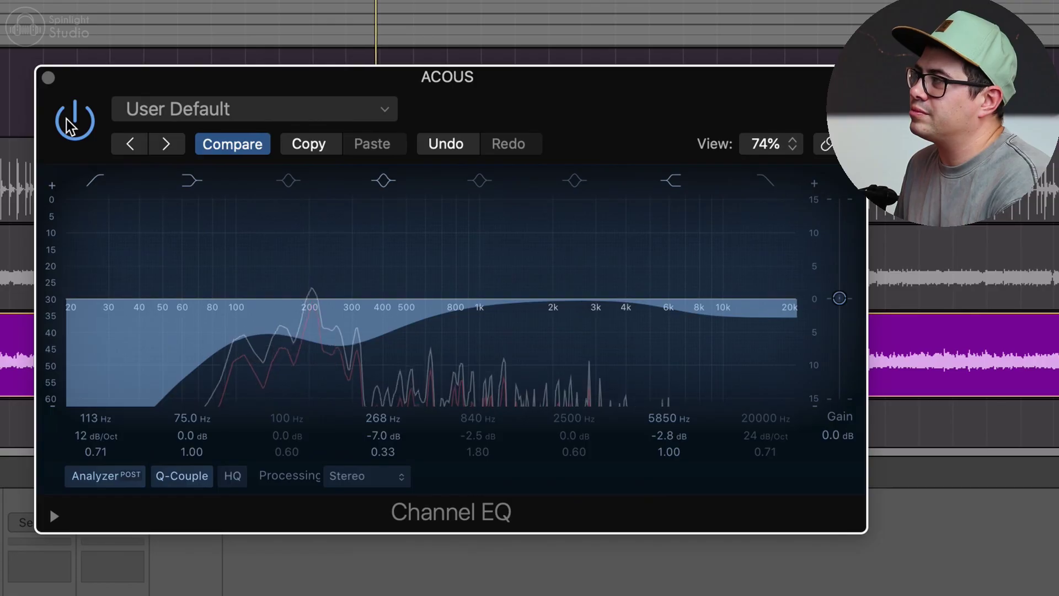
click(67, 120)
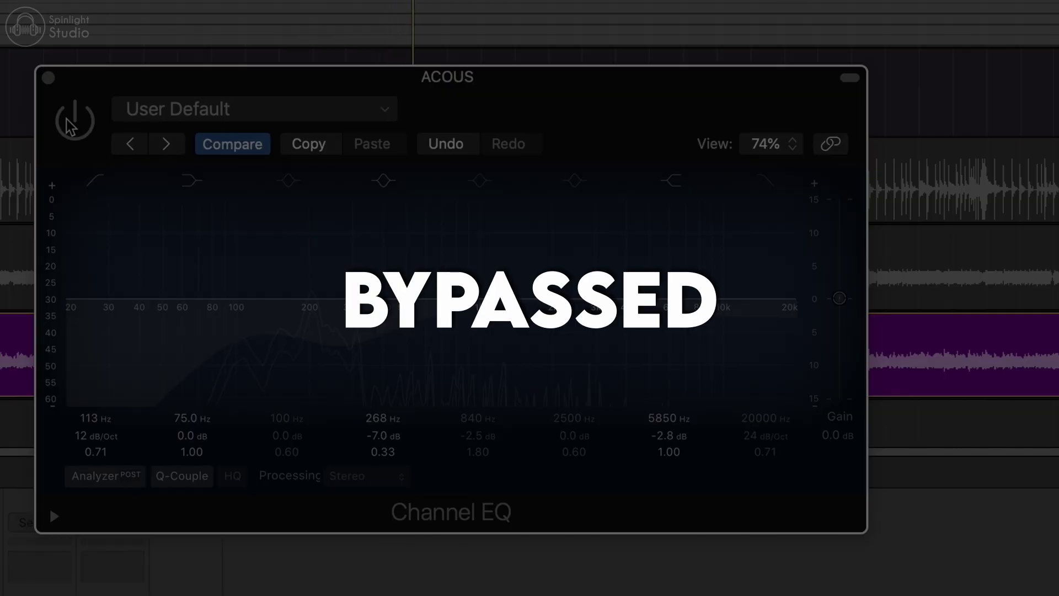
click(68, 122)
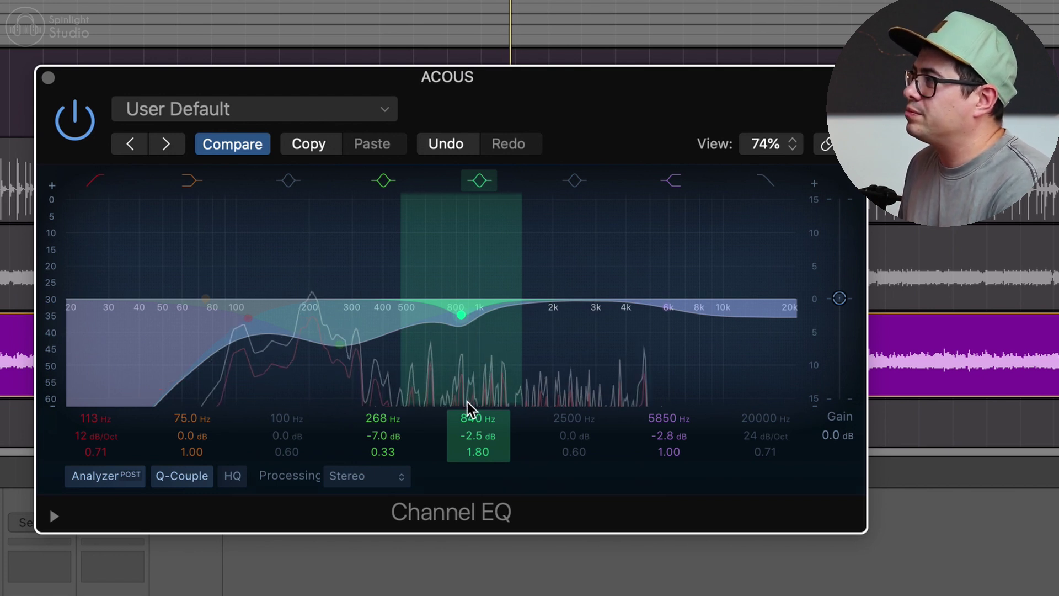
- Set the ACOUS Channel EQ's 840 Hz band gain to -2.4 dB and enable its 2500 Hz band
mouse_move(475, 435)
mouse_down()
mouse_move(475, 374)
mouse_move(475, 434)
mouse_up()
click(577, 180)
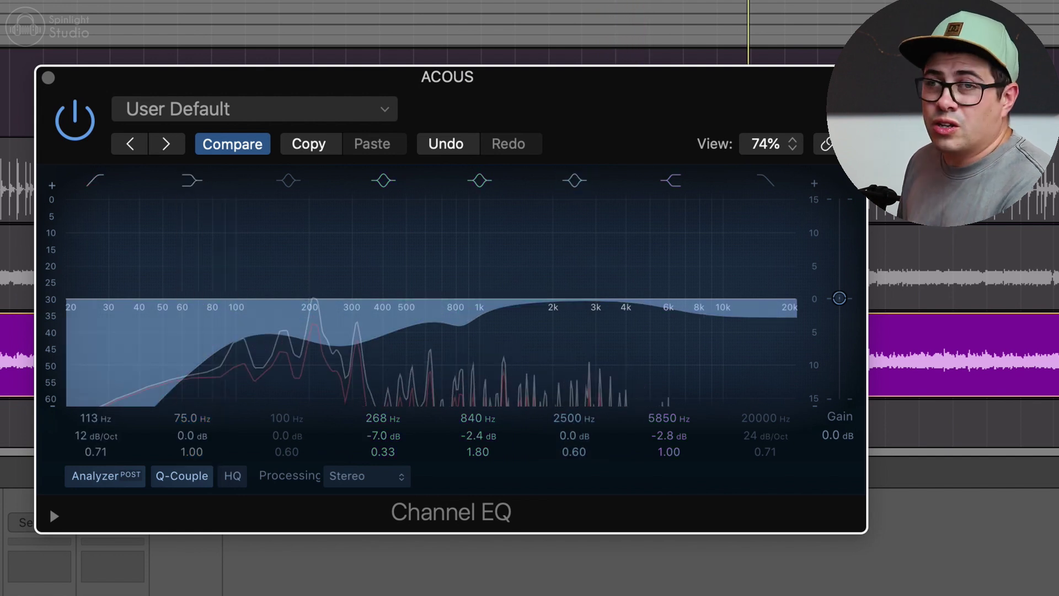
- Unsolo the ACOUS track and compare its Channel EQ with bypass in the full mix
key(s)
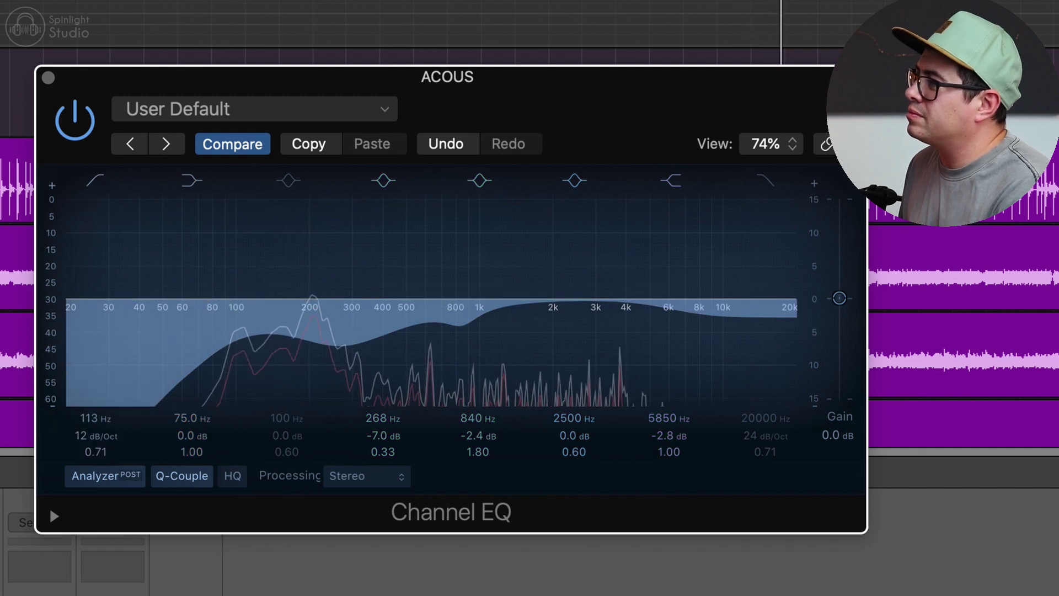
click(81, 116)
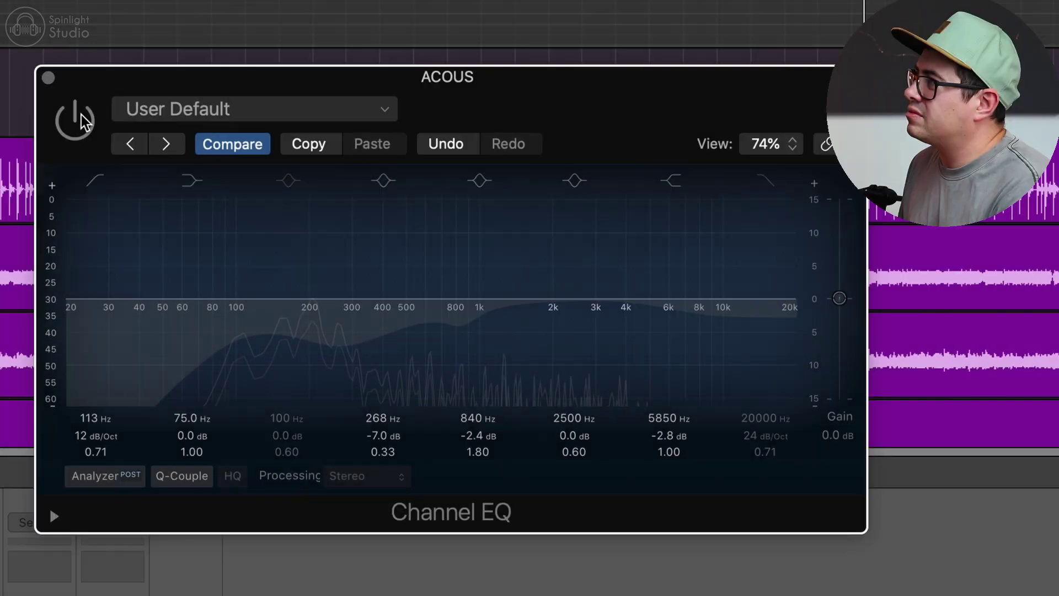
click(81, 116)
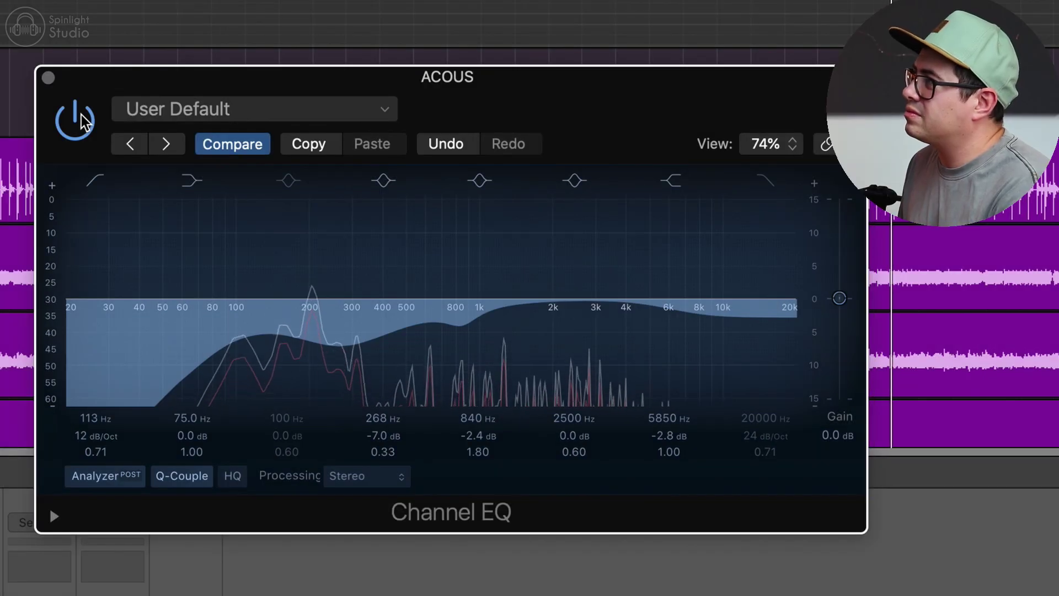
click(81, 117)
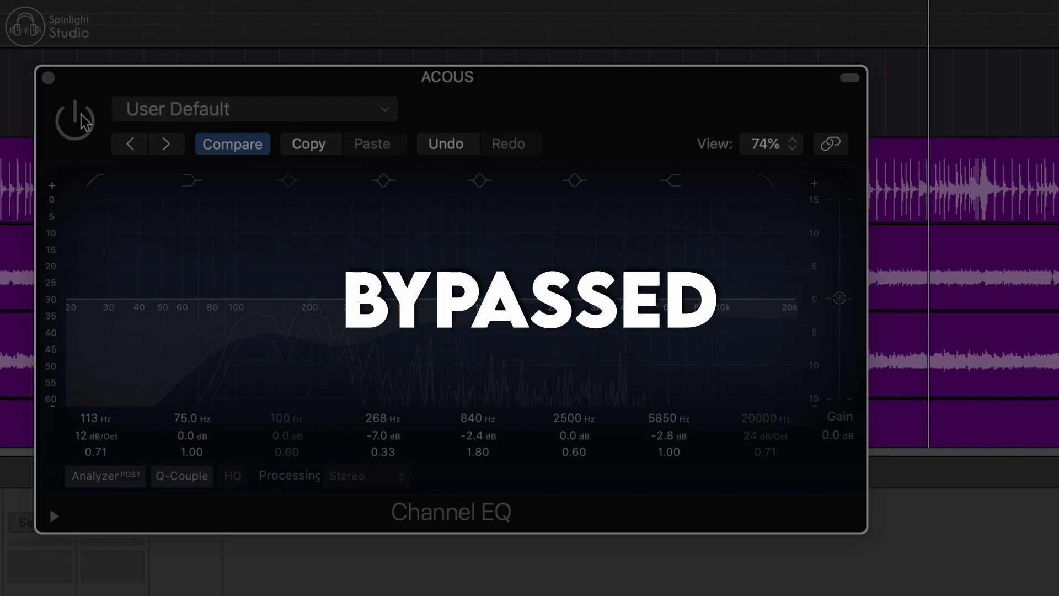
click(81, 115)
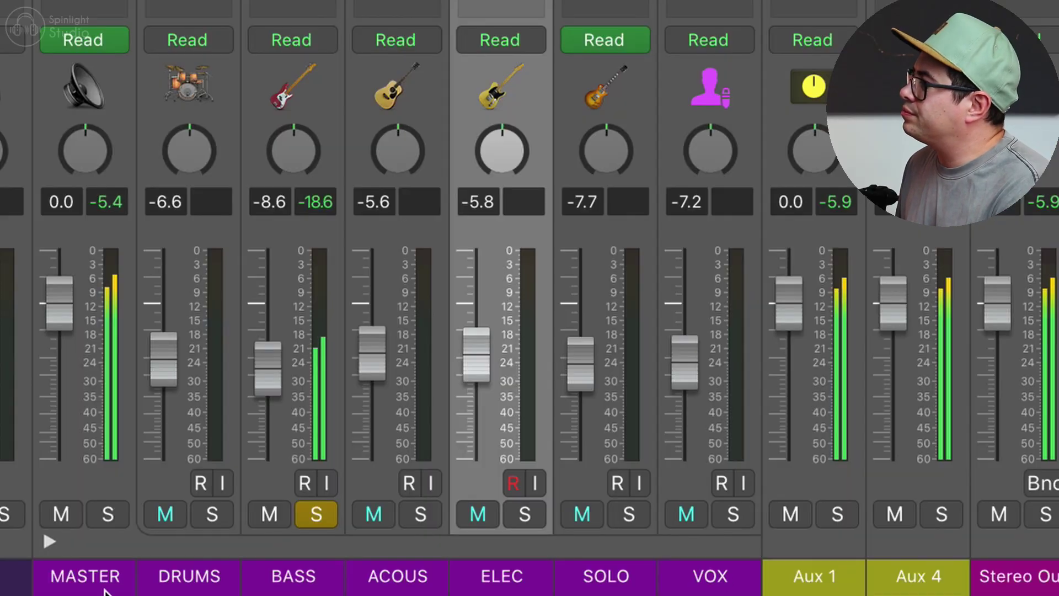
- Solo DRUMS together with BASS to hear both stems, and return to BASS alone
click(221, 518)
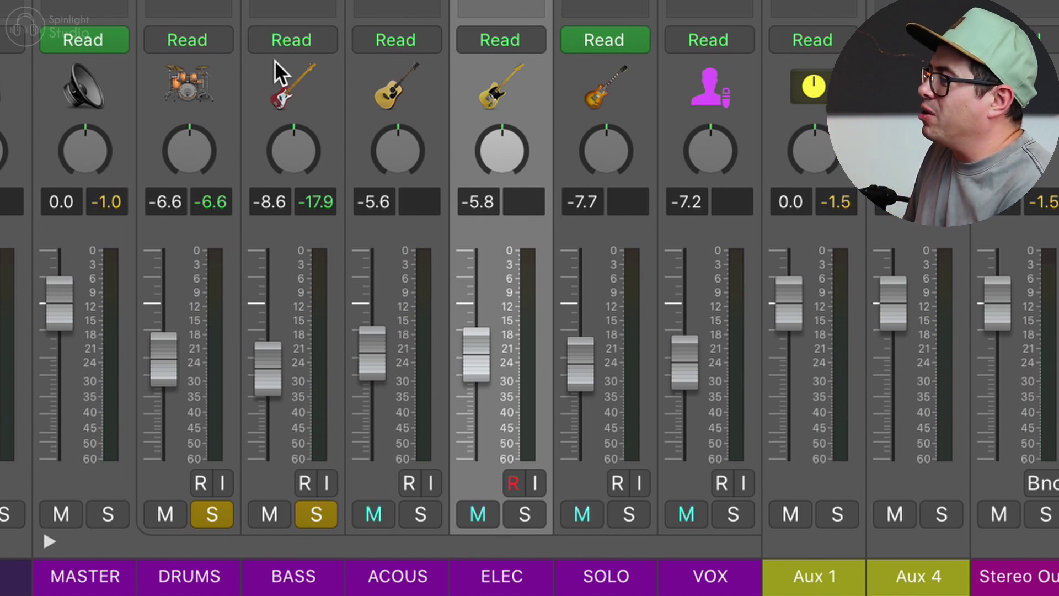
click(211, 515)
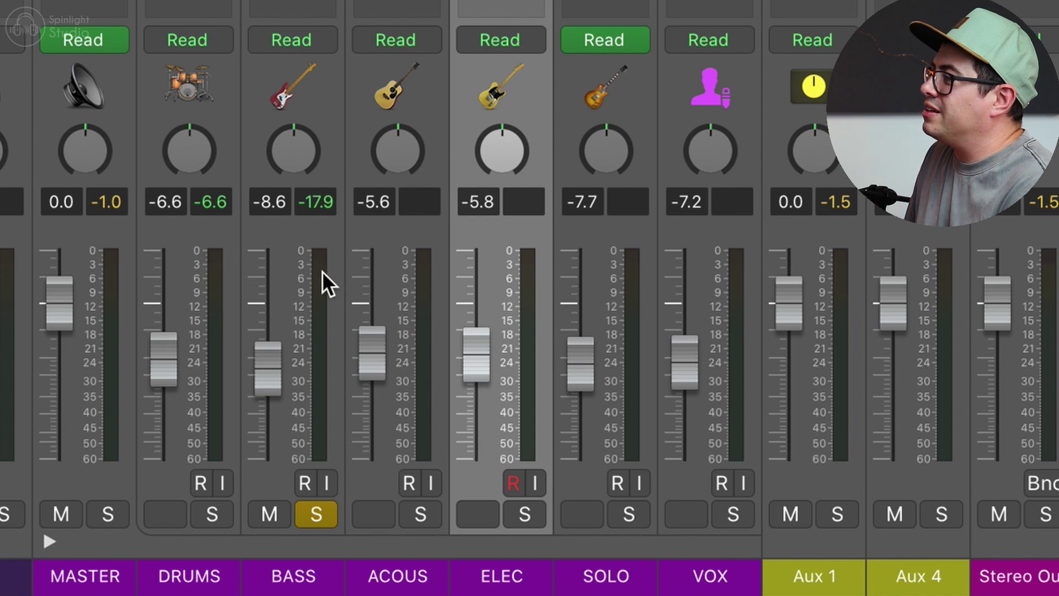
- Play the soloed bass and compare the mono Gain plug-in on BASS with its bypass
key(space)
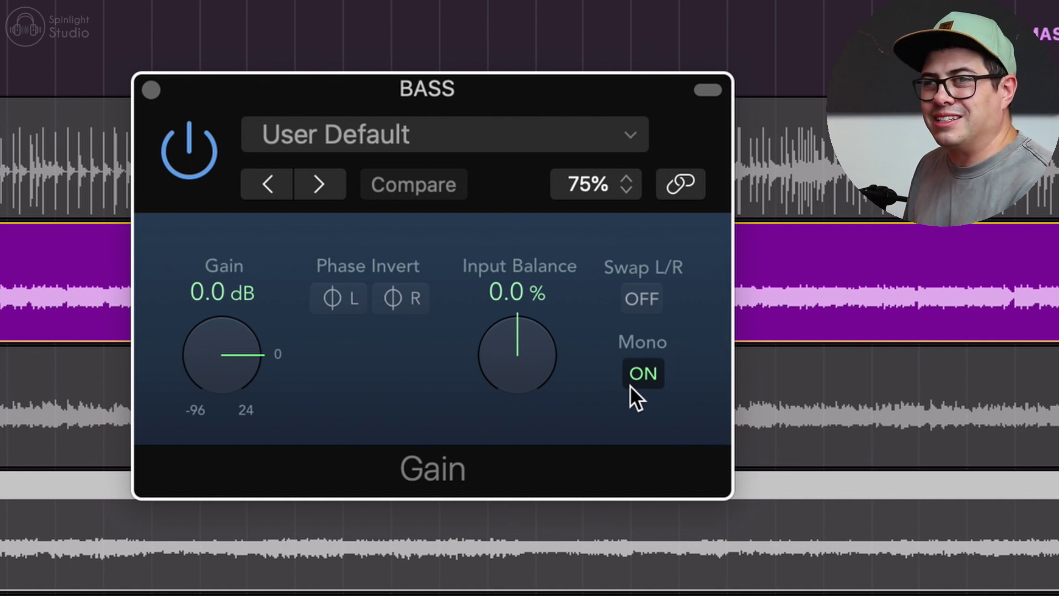
click(196, 158)
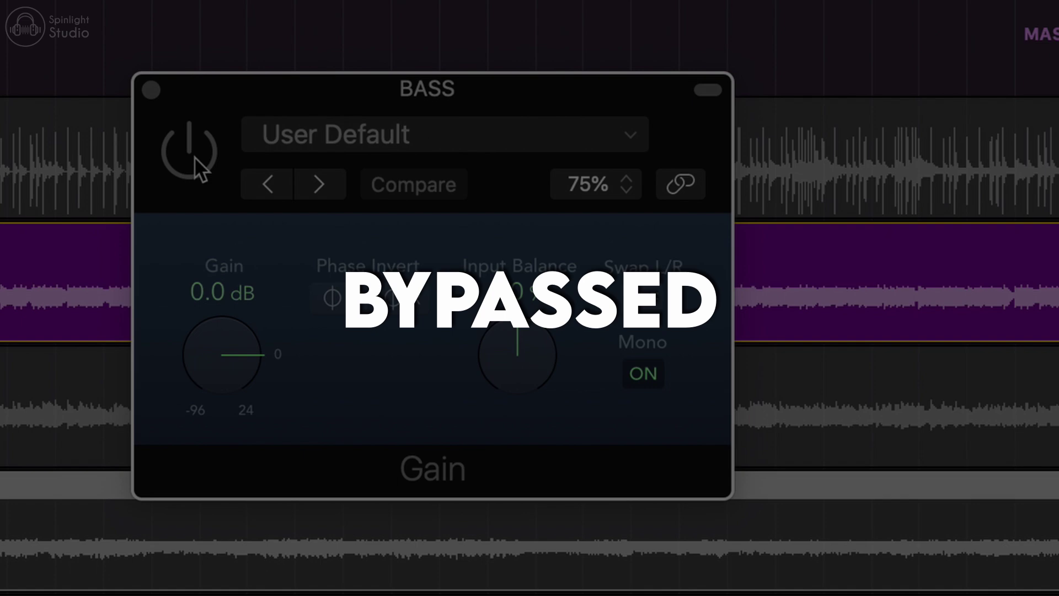
click(194, 157)
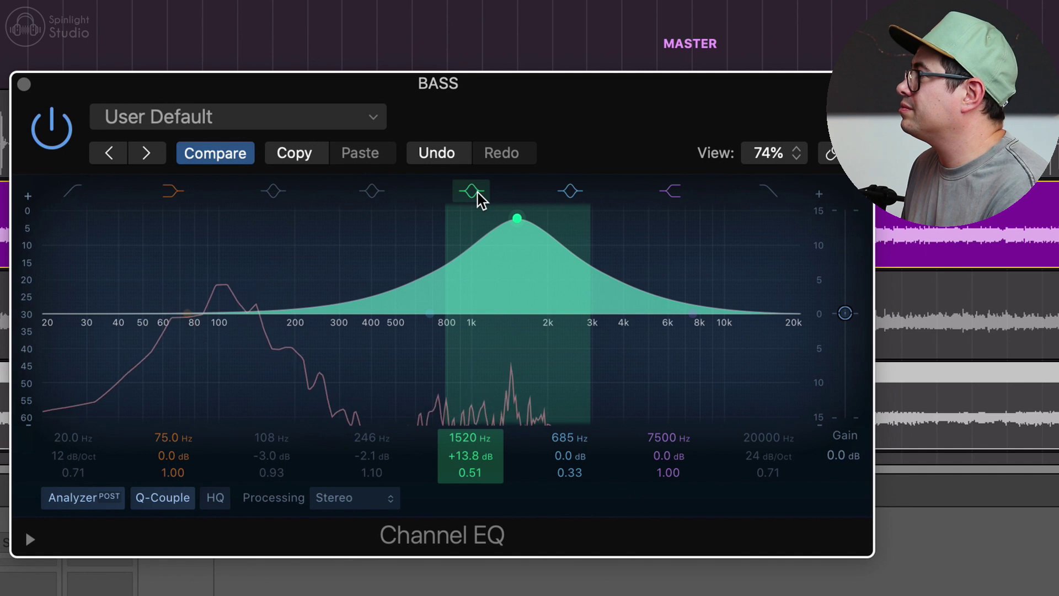
- Audition the 1520 Hz, +13.8 dB band of the BASS Channel EQ off and on, leaving it enabled
click(478, 193)
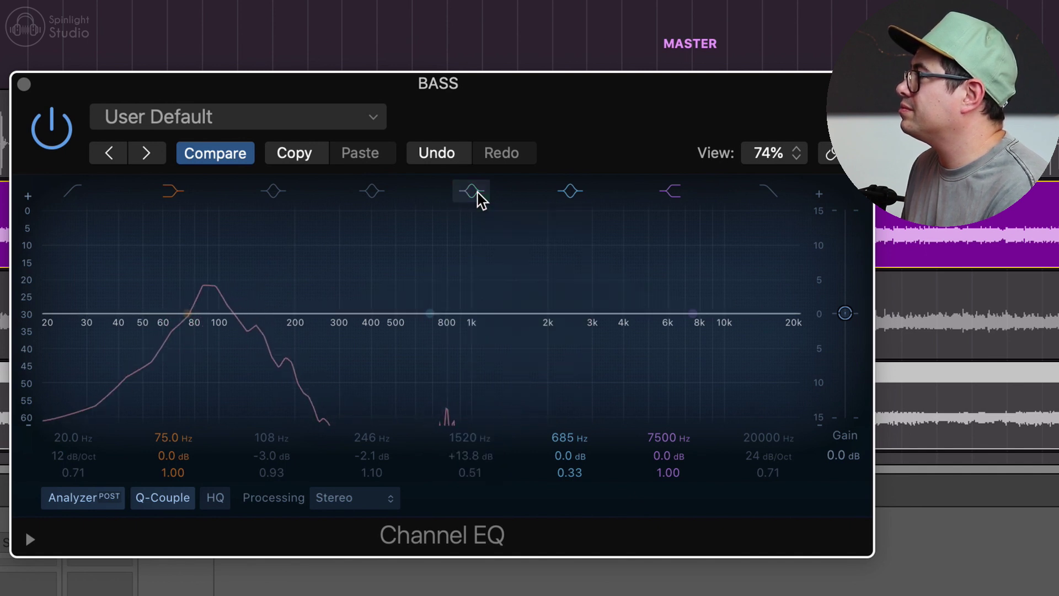
click(472, 192)
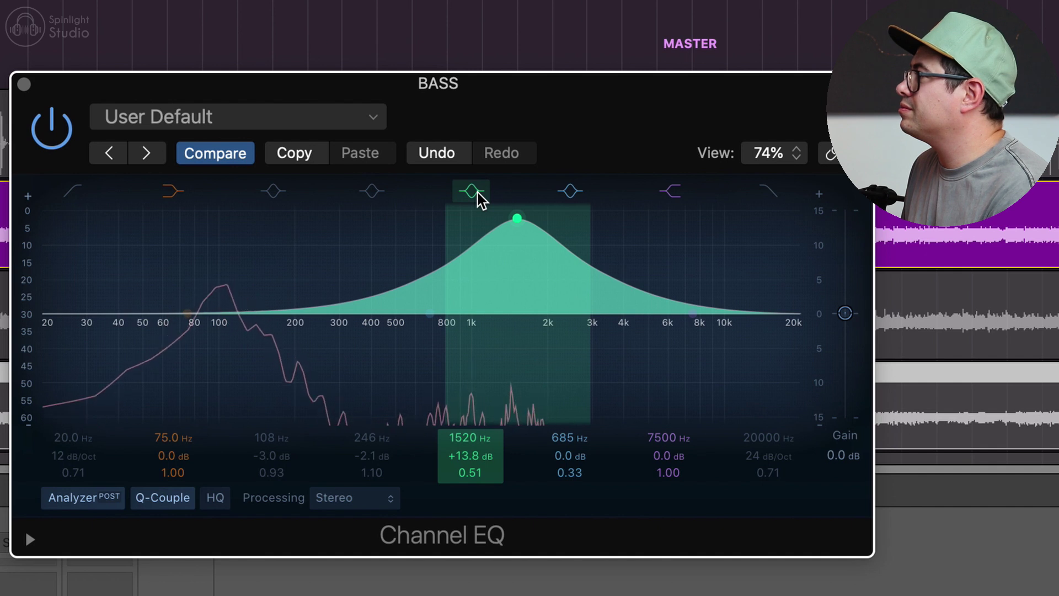
click(478, 194)
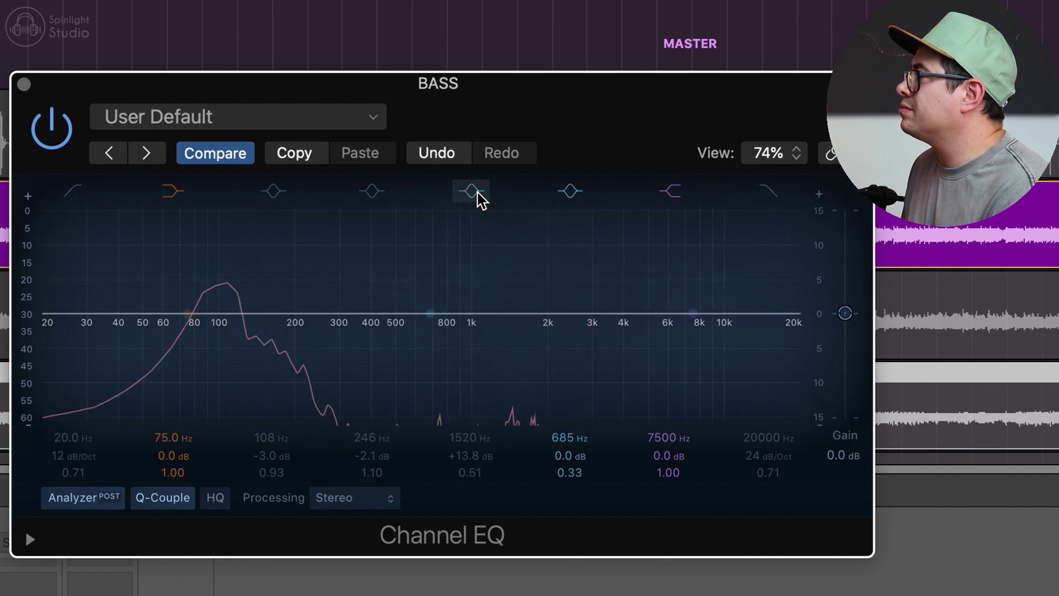
click(478, 194)
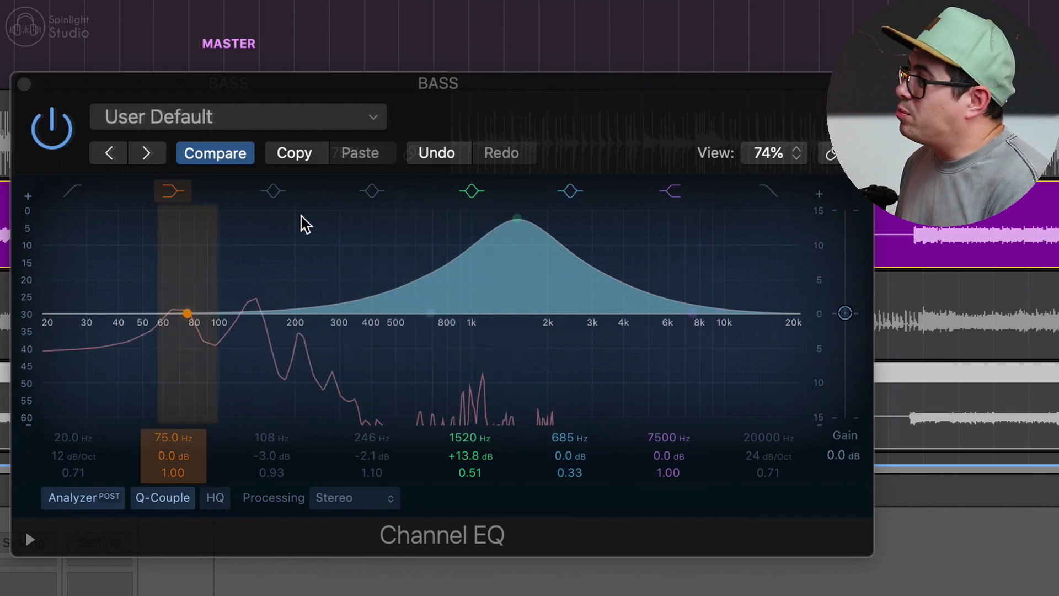
- Enable the 108 Hz, -3.0 dB band on the BASS Channel EQ with a Q of 0.71, and compare the EQ with bypass
click(274, 189)
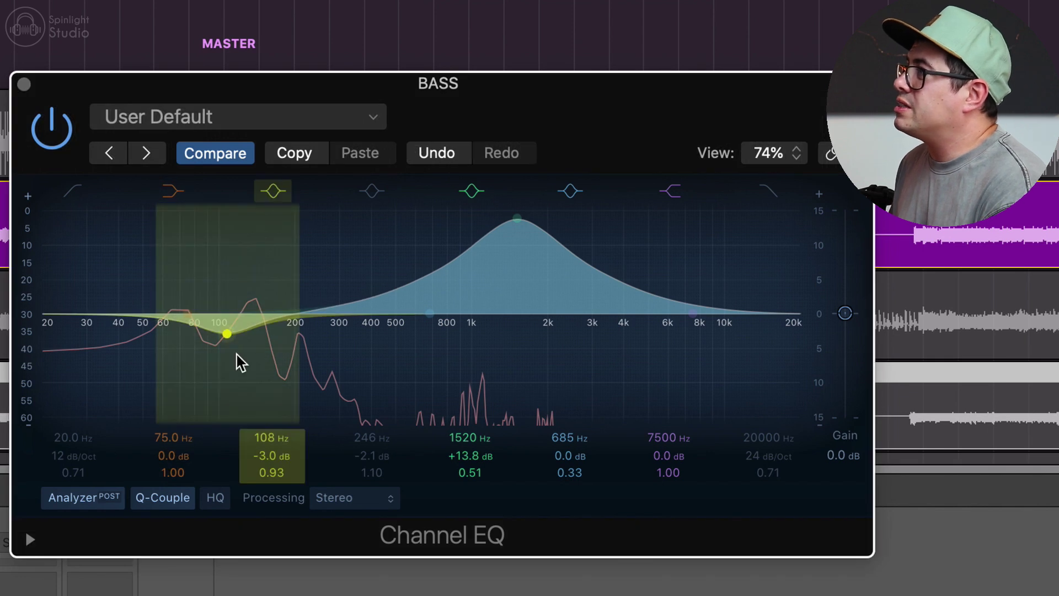
scroll(237, 353, down, 2)
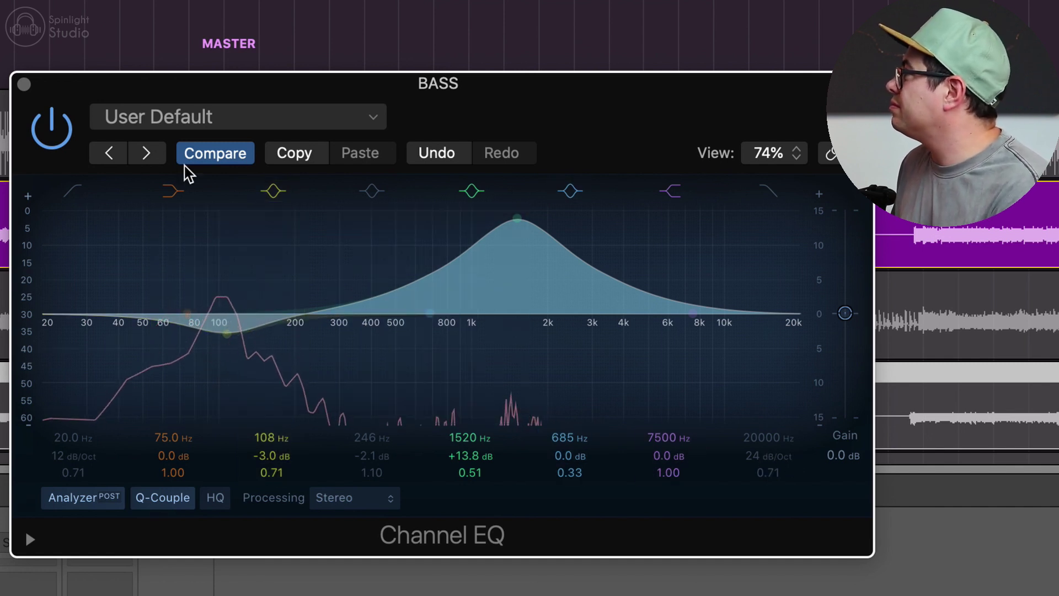
click(51, 130)
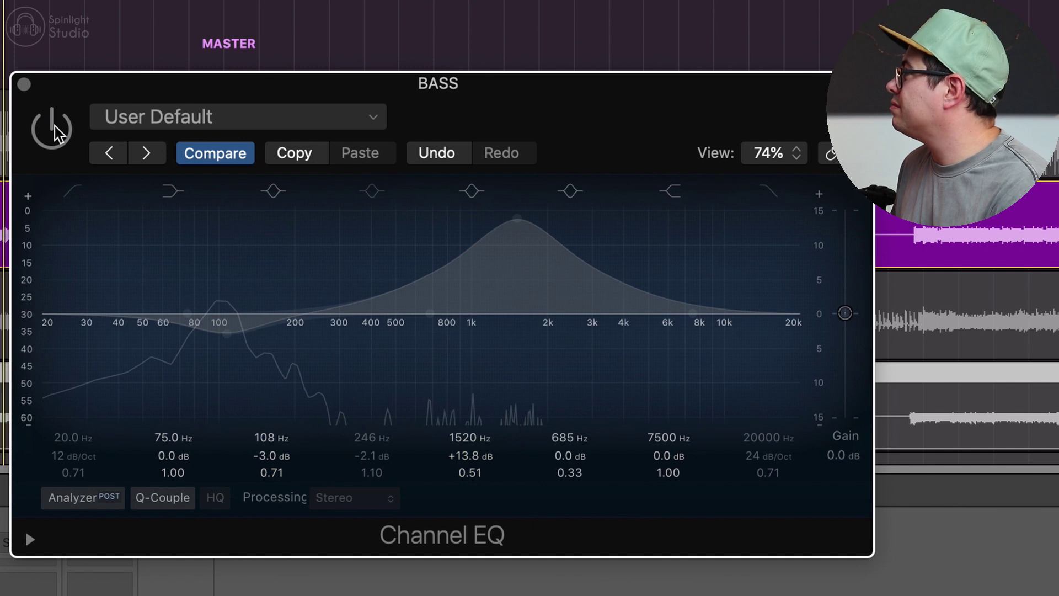
click(53, 127)
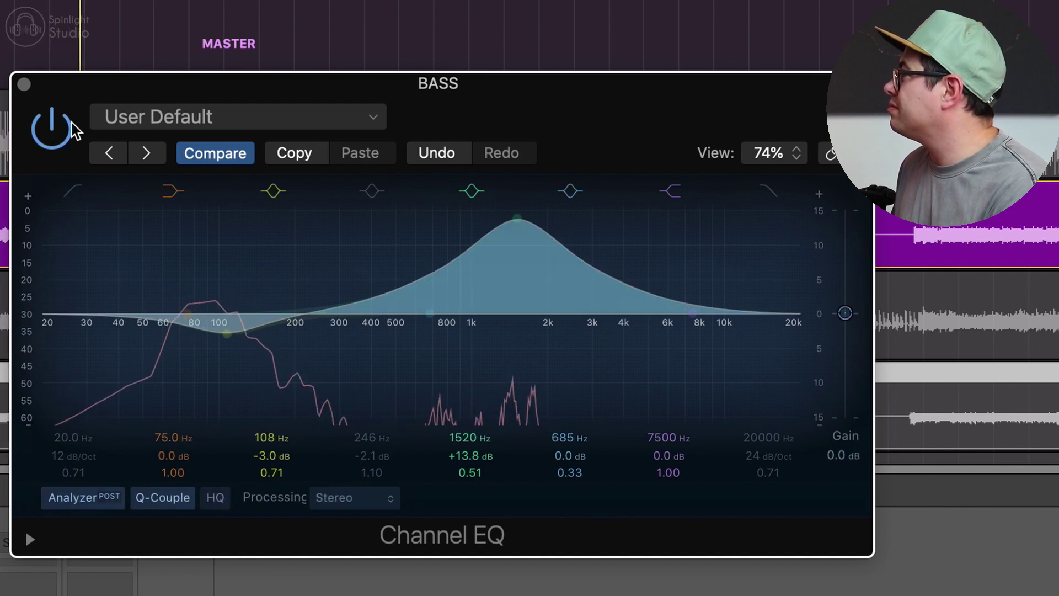
click(70, 132)
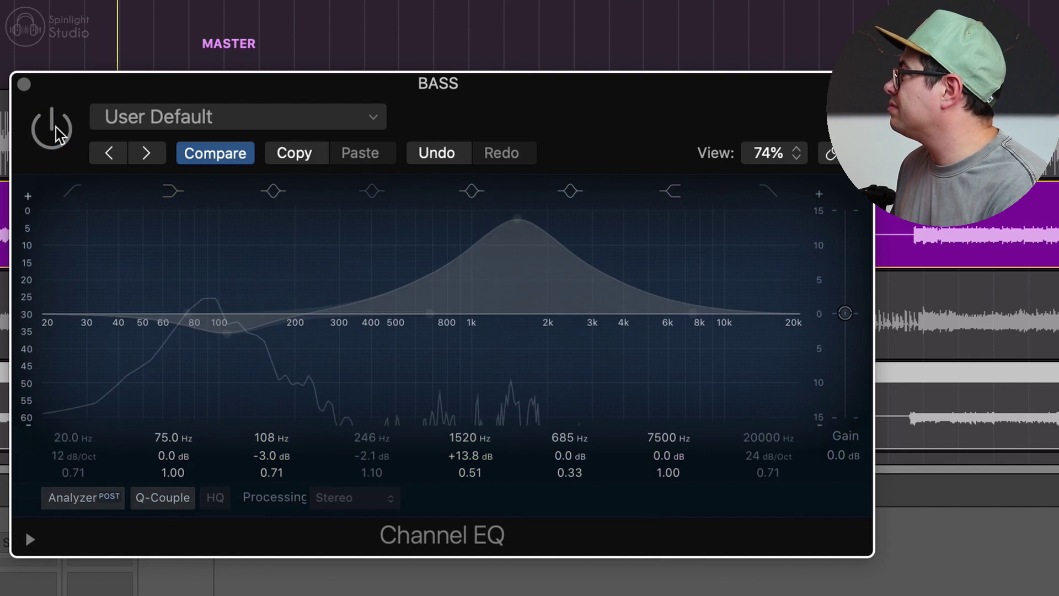
click(67, 131)
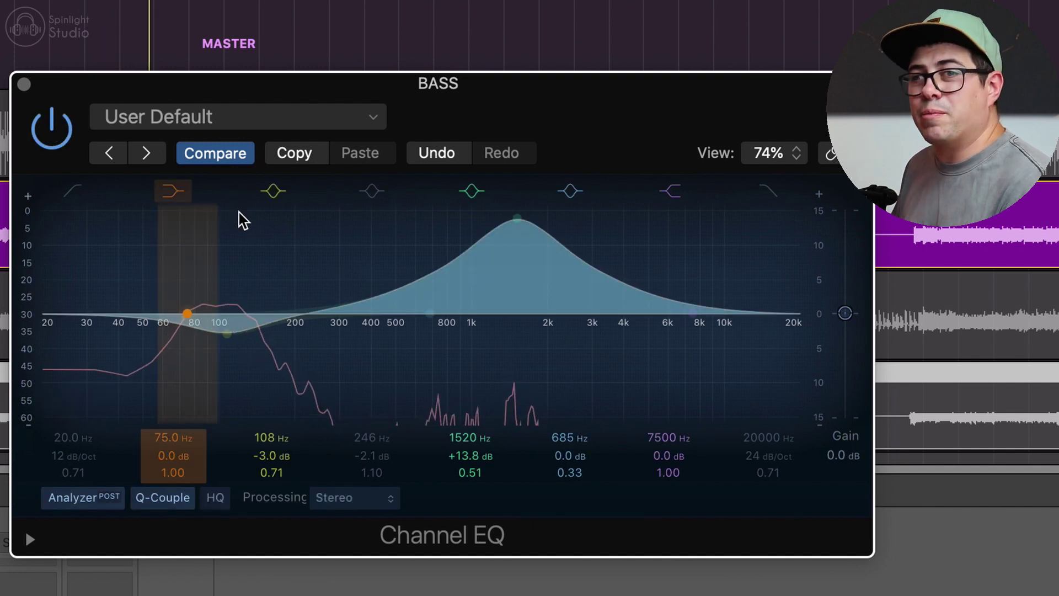
- Enable the low-mid band on the BASS Channel EQ, set it to 244 Hz and -2.9 dB, and compare the EQ with bypass
click(379, 189)
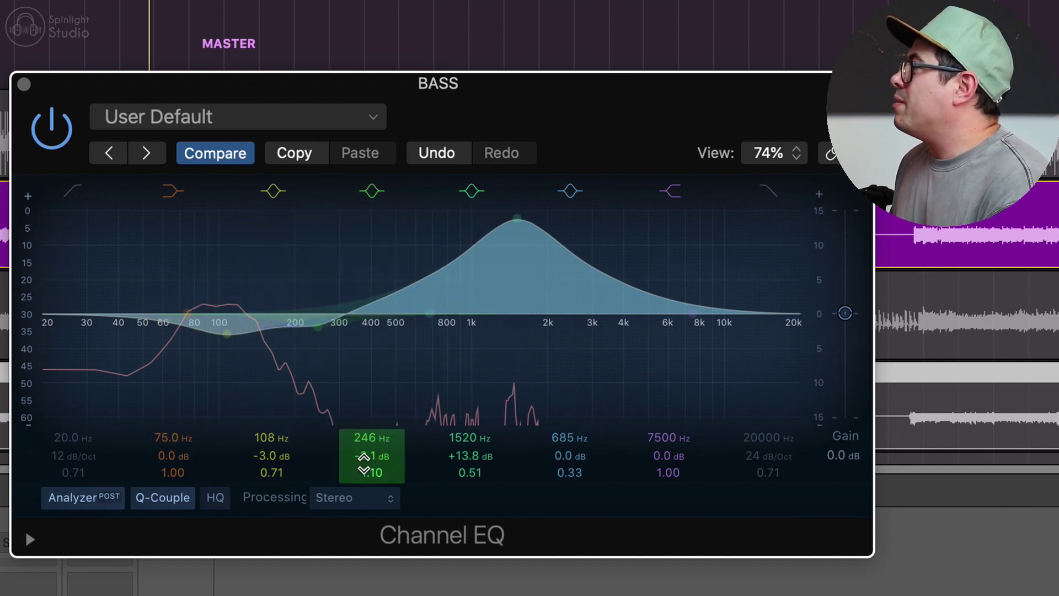
drag(317, 364, 315, 360)
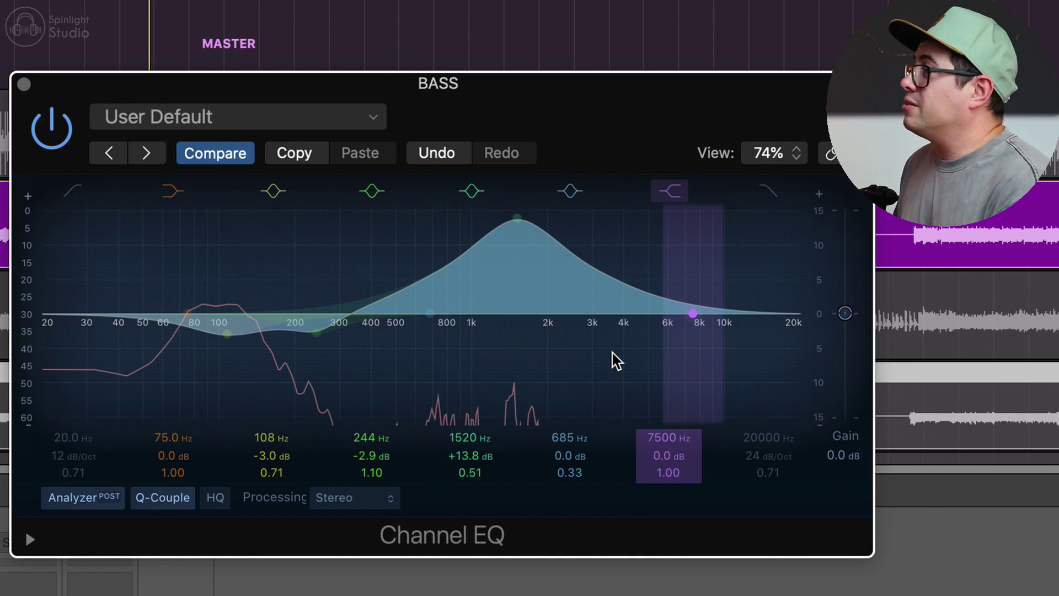
click(58, 124)
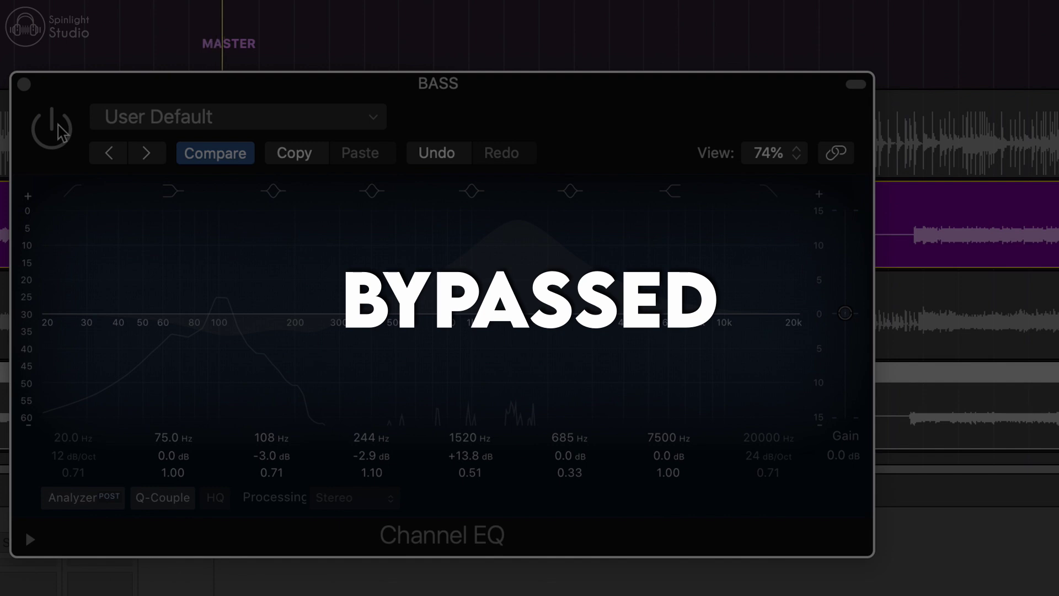
click(59, 128)
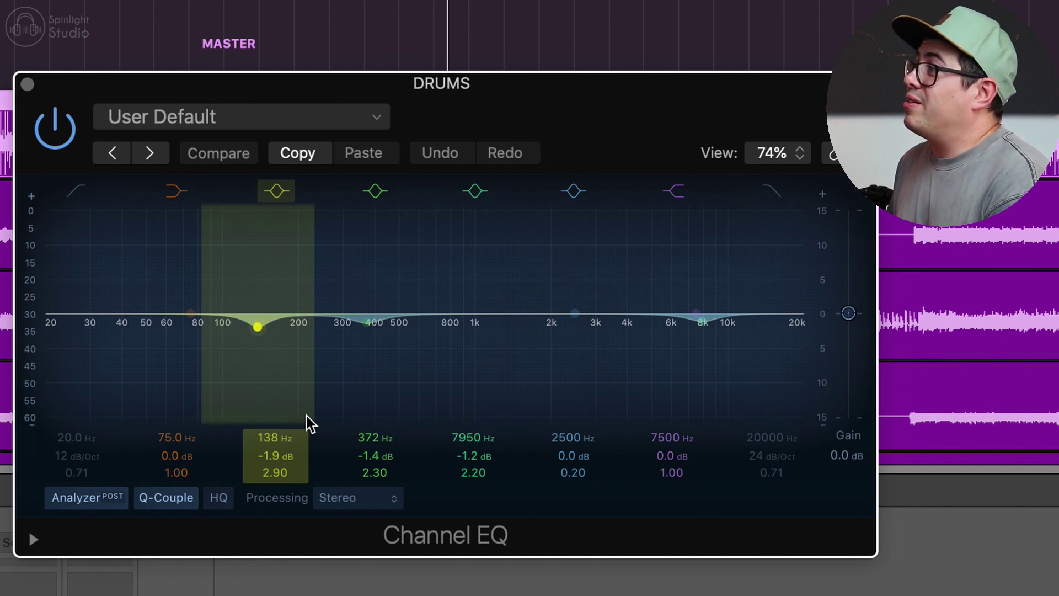
- Try different cuts on the 138 Hz and 372 Hz bands of the DRUMS Channel EQ during playback, and restore the stored settings
click(264, 370)
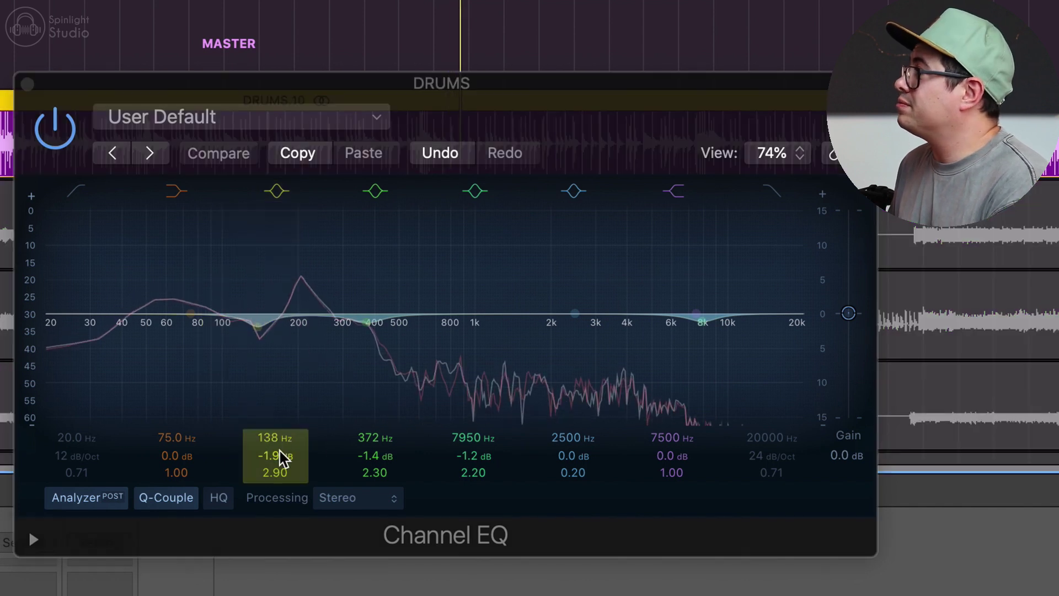
mouse_move(279, 454)
mouse_down()
mouse_move(279, 353)
mouse_move(279, 455)
mouse_up()
drag(249, 325, 248, 369)
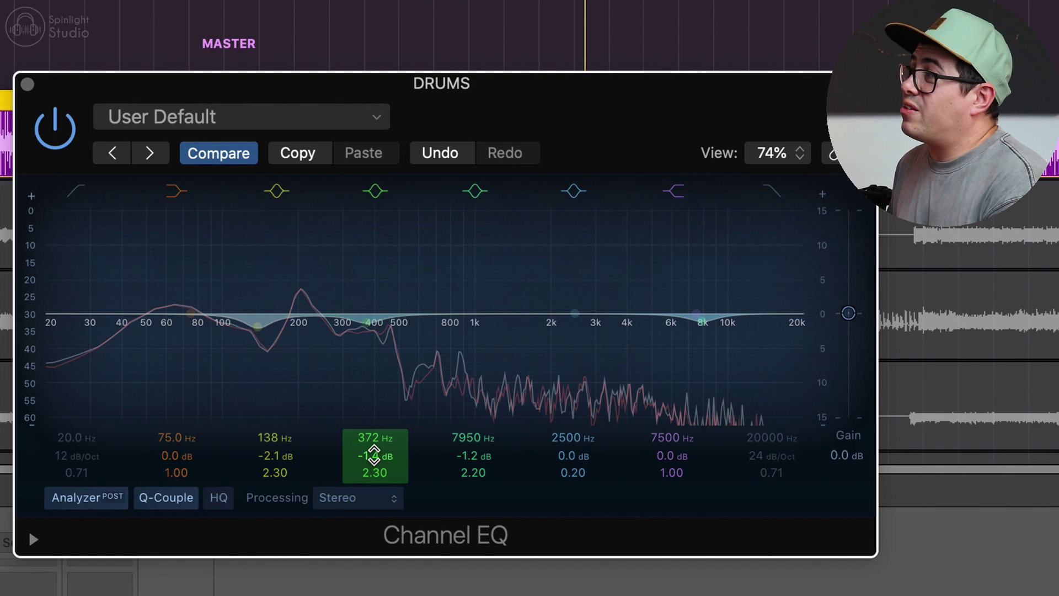
drag(371, 458, 371, 510)
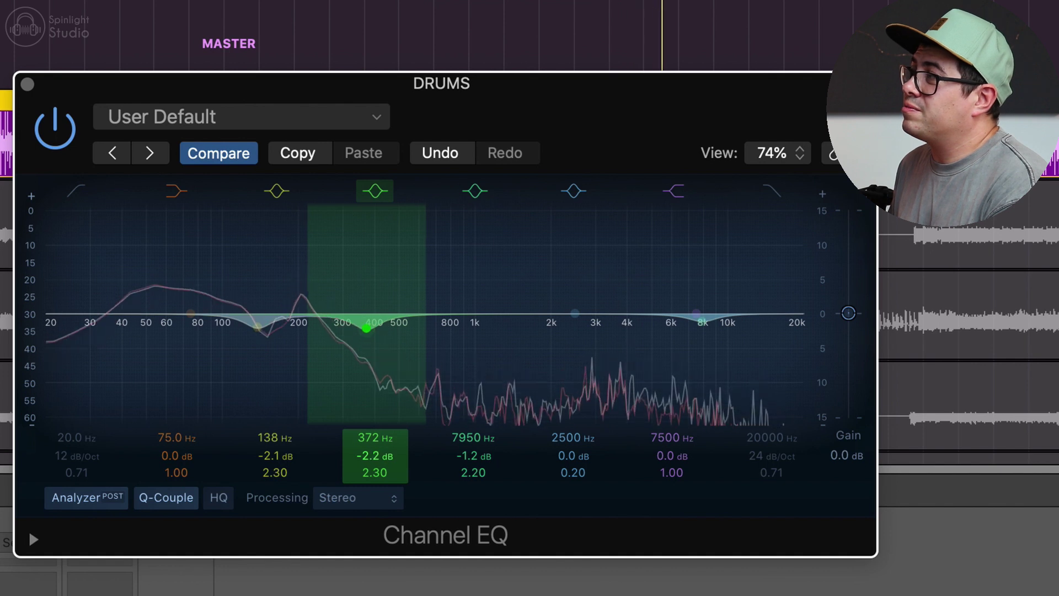
click(226, 160)
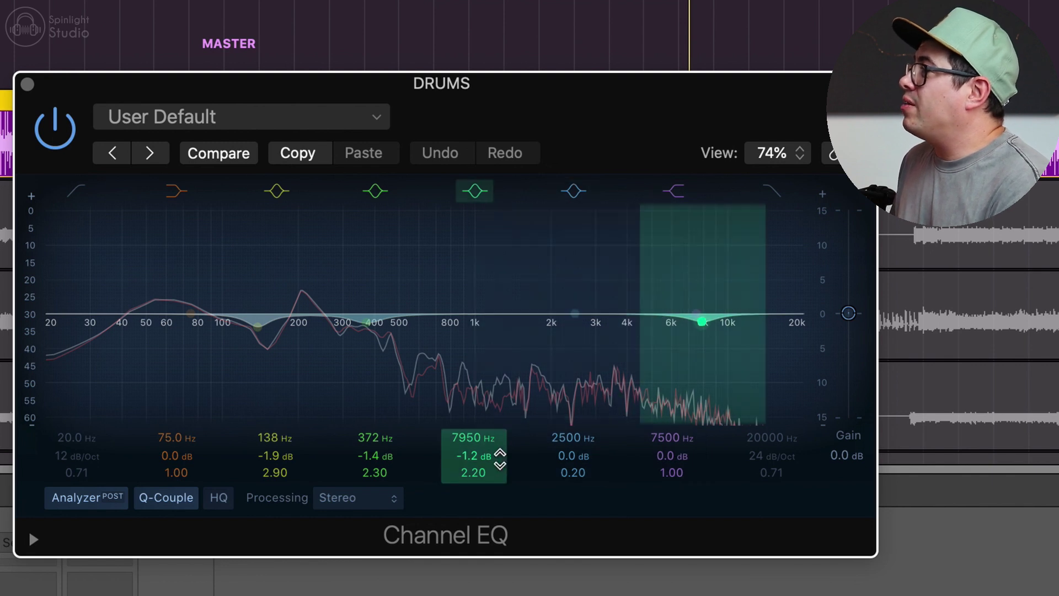
- Try raising and lowering the 7950 Hz band's gain on the DRUMS Channel EQ, and restore the stored settings
drag(475, 457, 473, 414)
drag(473, 456, 473, 520)
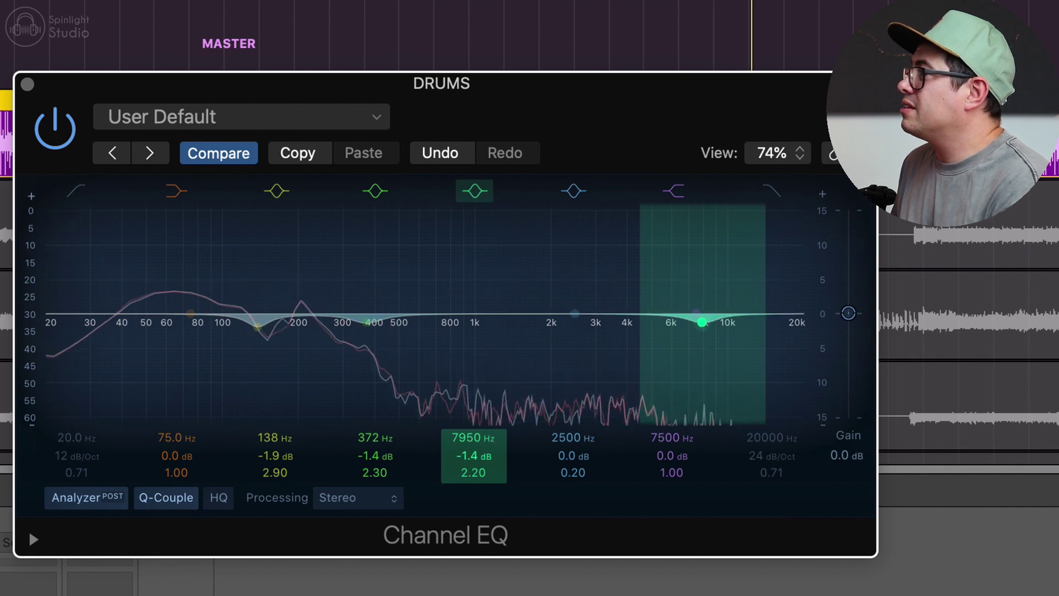
click(239, 159)
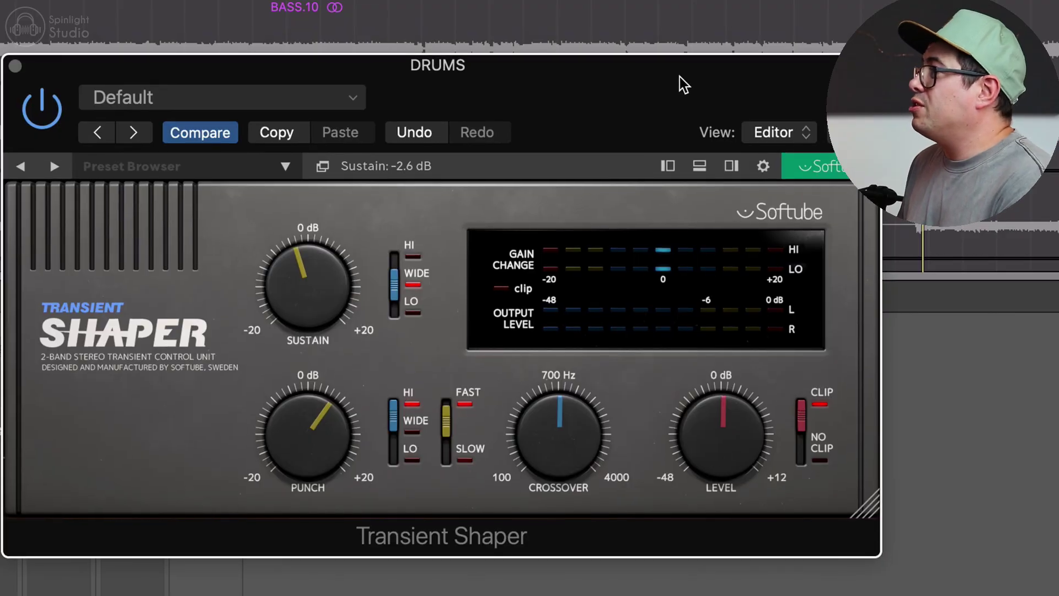
- Play the soloed drums and try different Sustain amounts on the DRUMS Transient Shaper, returning Sustain to -2.6 dB
click(166, 1)
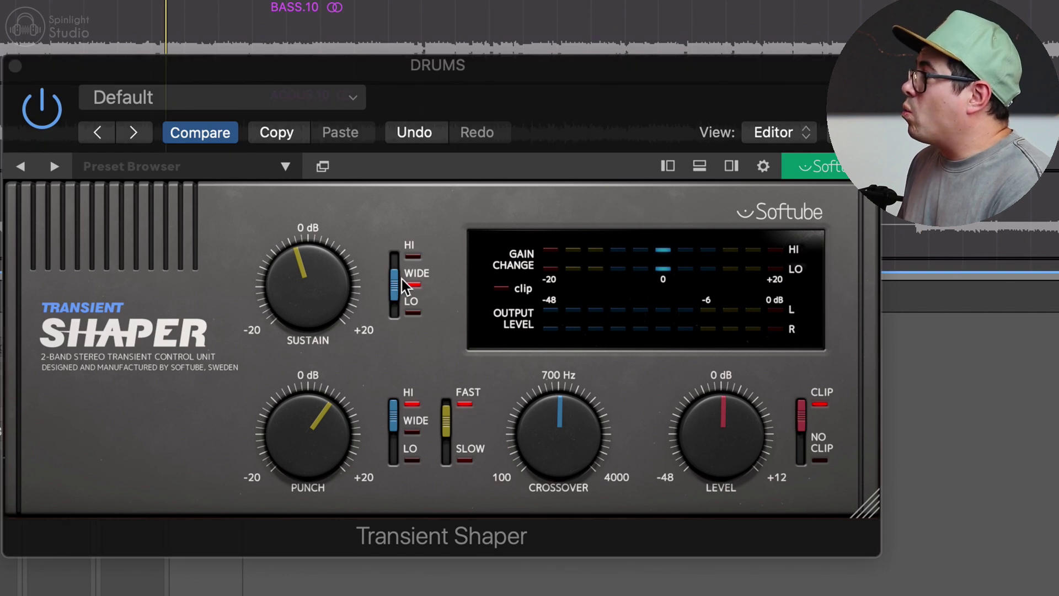
click(313, 293)
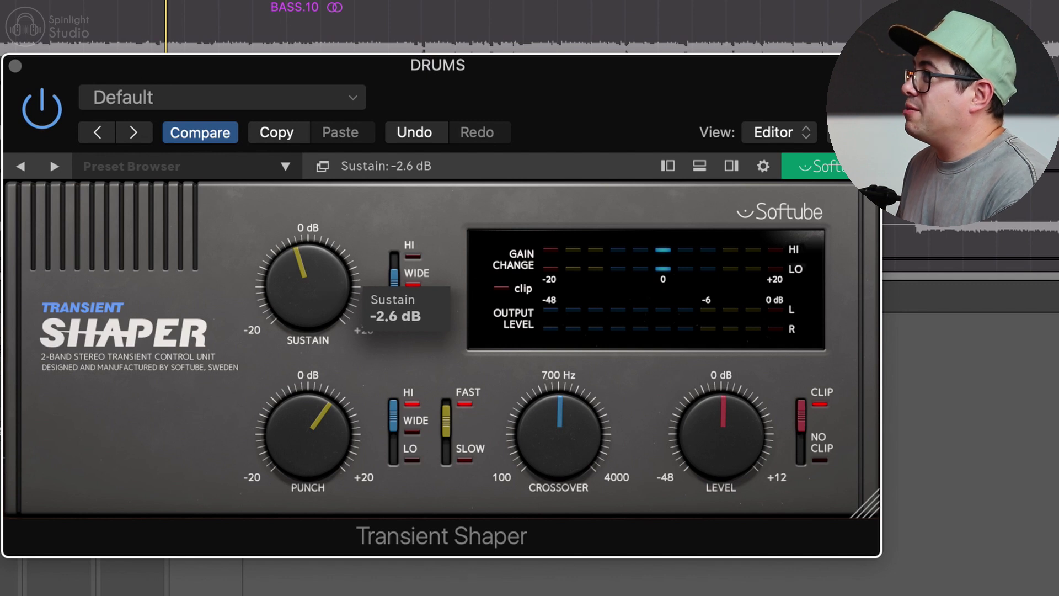
click(2, 1)
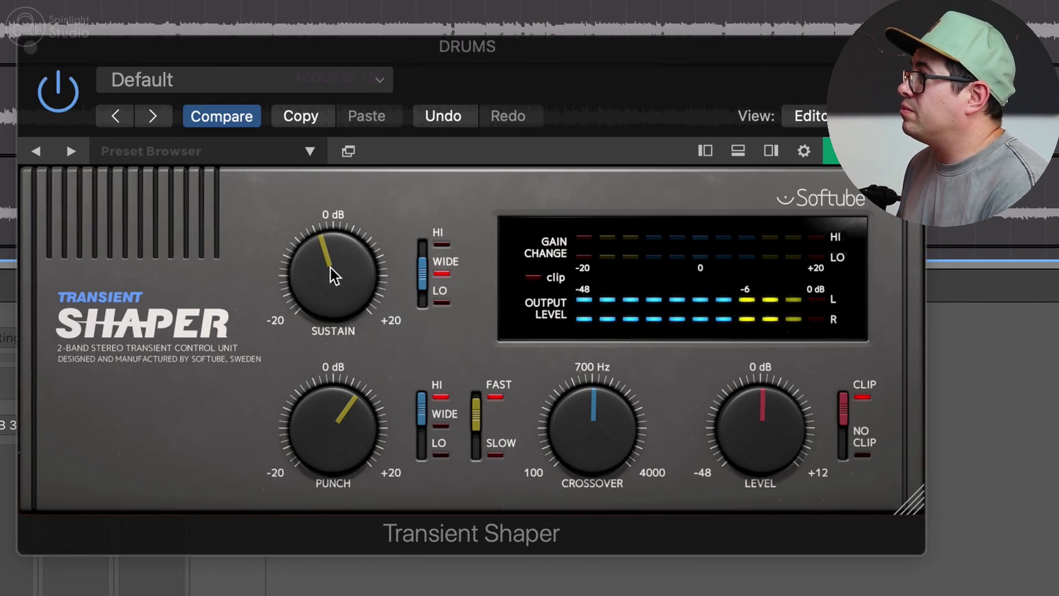
drag(308, 284, 346, 296)
double_click(349, 281)
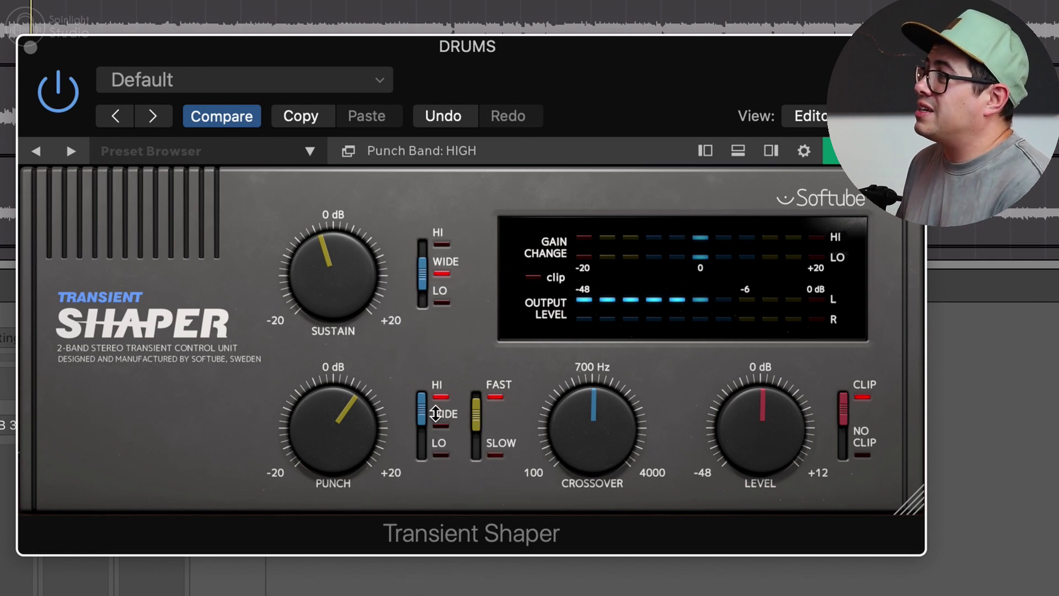
- Return the DRUMS Transient Shaper to its stored settings and compare the plug-in with its bypass
mouse_move(341, 434)
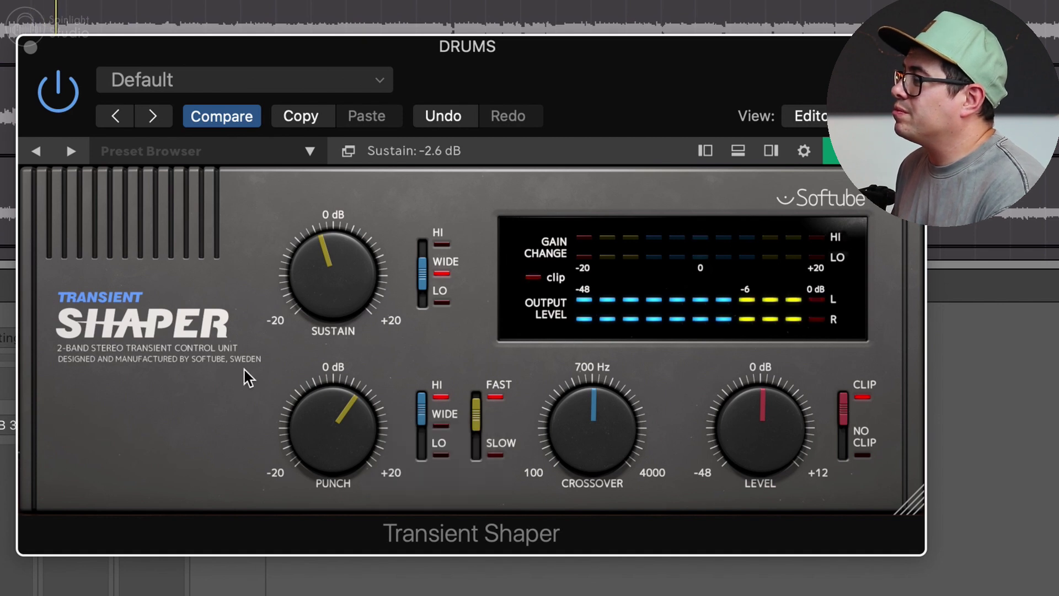
click(220, 124)
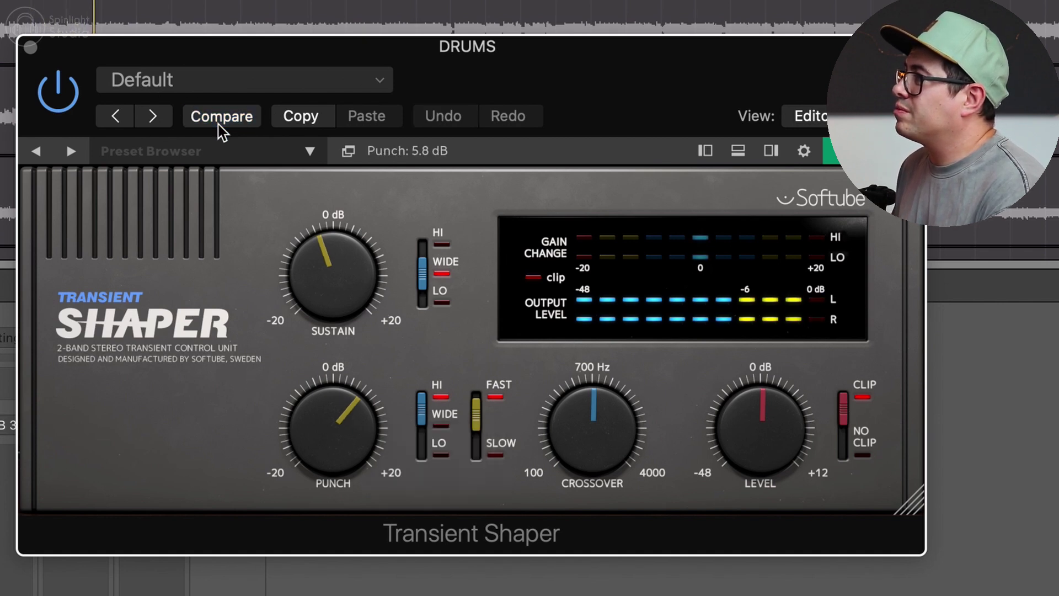
click(66, 89)
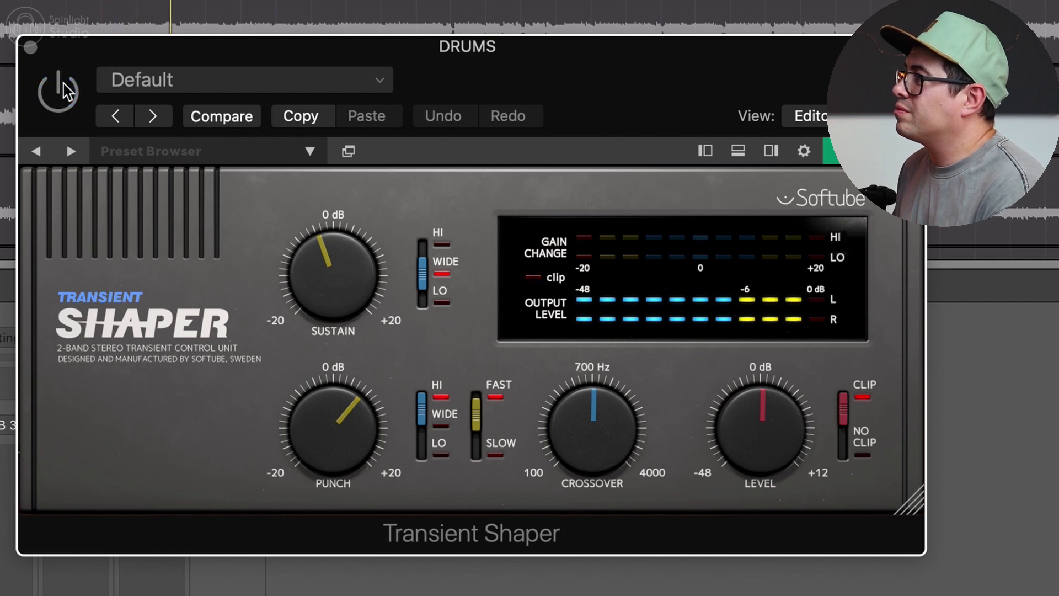
click(66, 90)
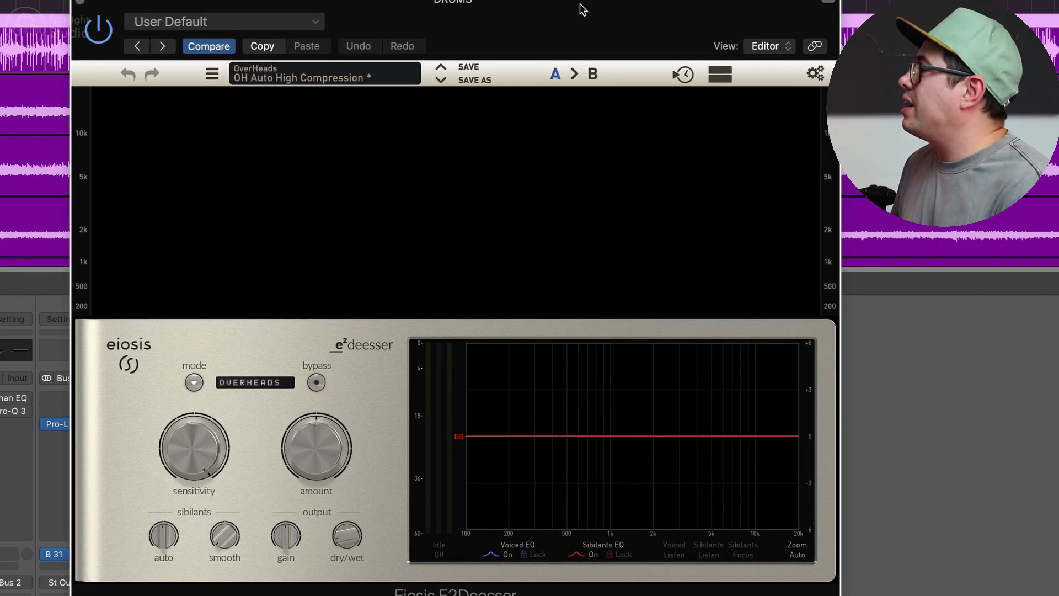
- Look through the E2Deesser preset categories on DRUMS, including OverHeads, and keep the loaded preset
click(309, 75)
mouse_move(306, 88)
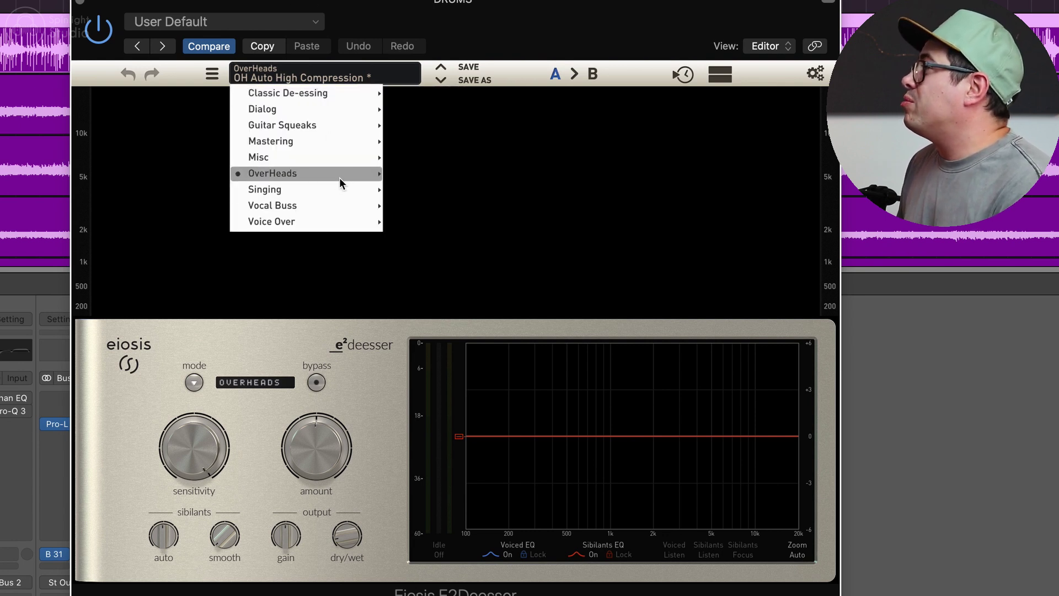
mouse_move(328, 176)
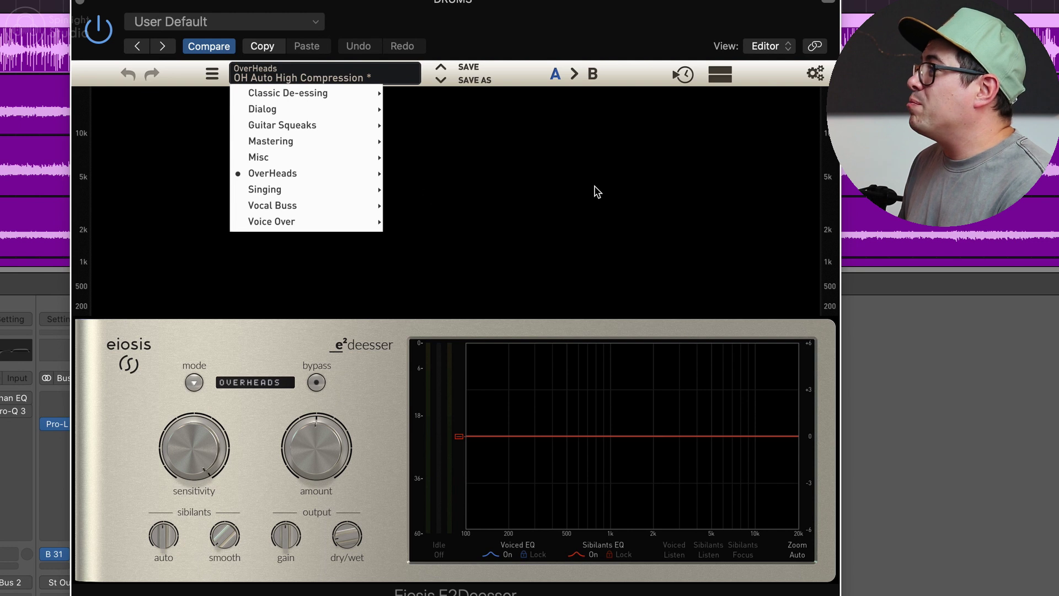
click(620, 180)
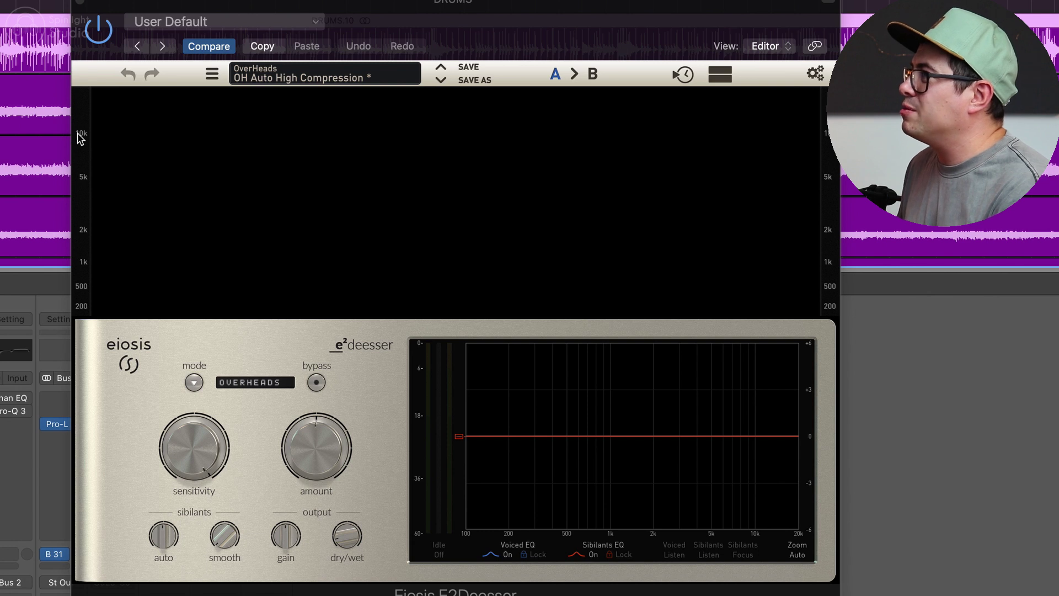
- Play the soloed drums and compare the E2Deesser on DRUMS with its bypass
key(space)
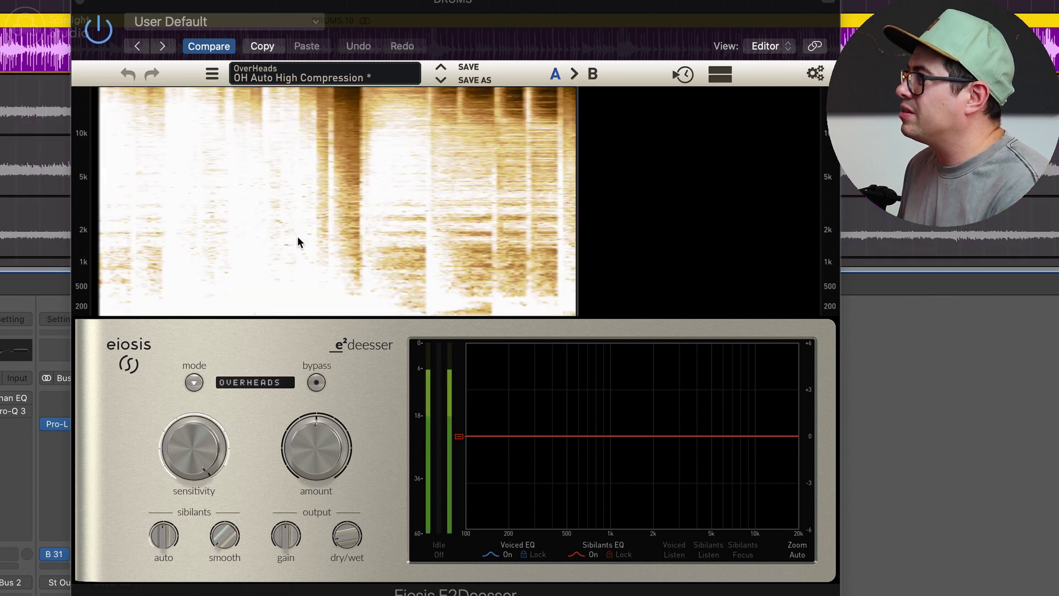
click(99, 31)
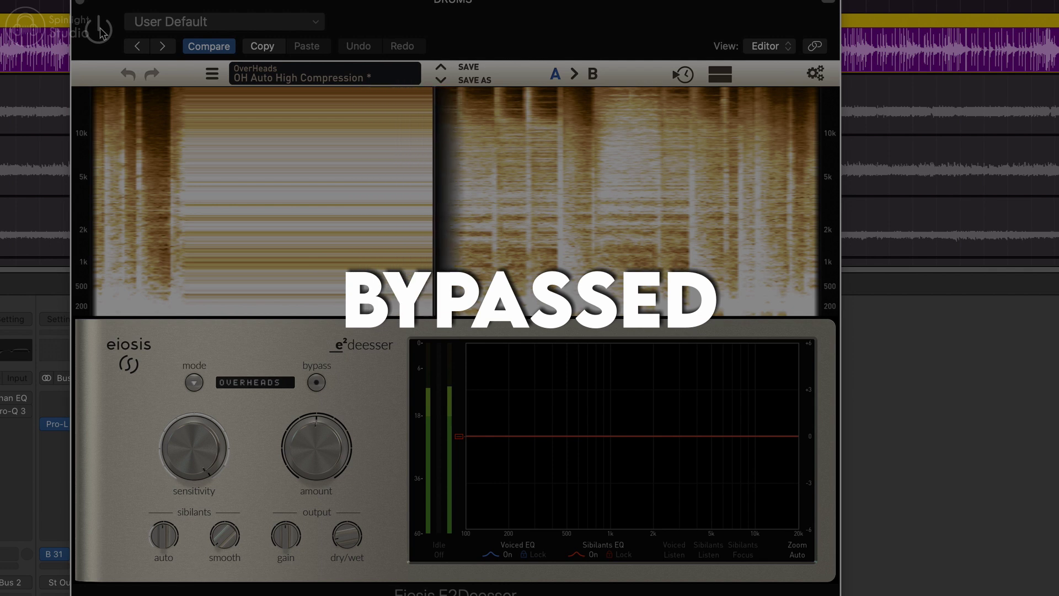
click(99, 31)
drag(466, 430, 528, 474)
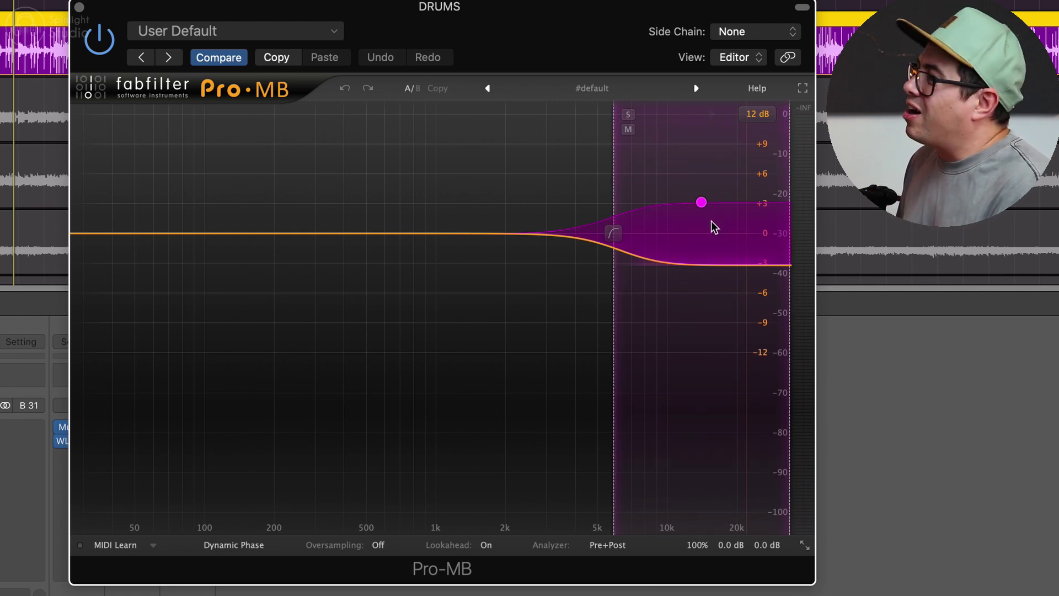
- Open the high band's controls in Pro-MB on DRUMS and examine its Expand, attack, release and knee settings during playback
click(607, 233)
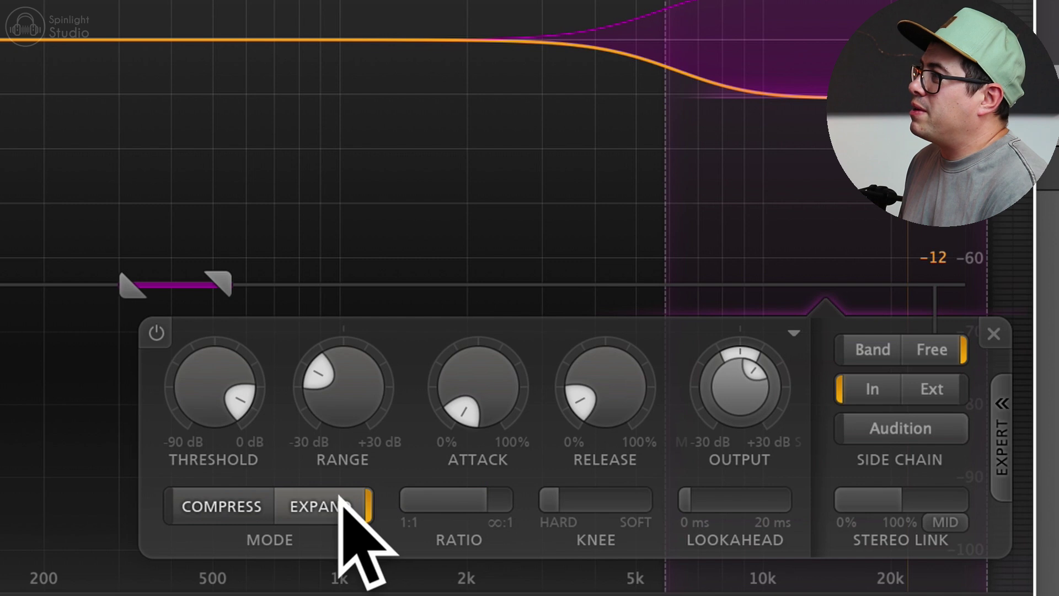
mouse_move(590, 405)
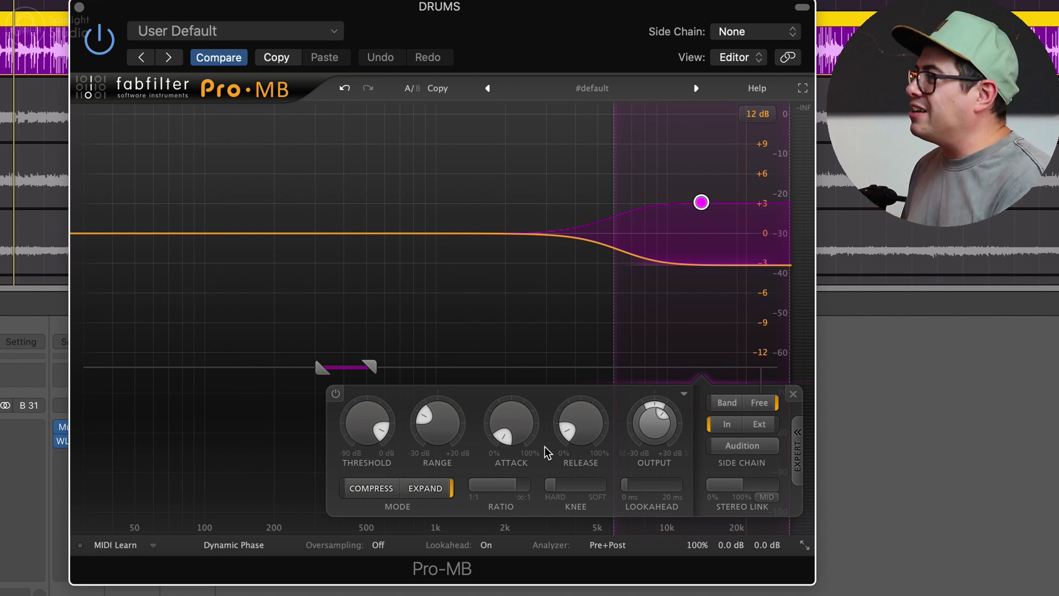
mouse_move(564, 444)
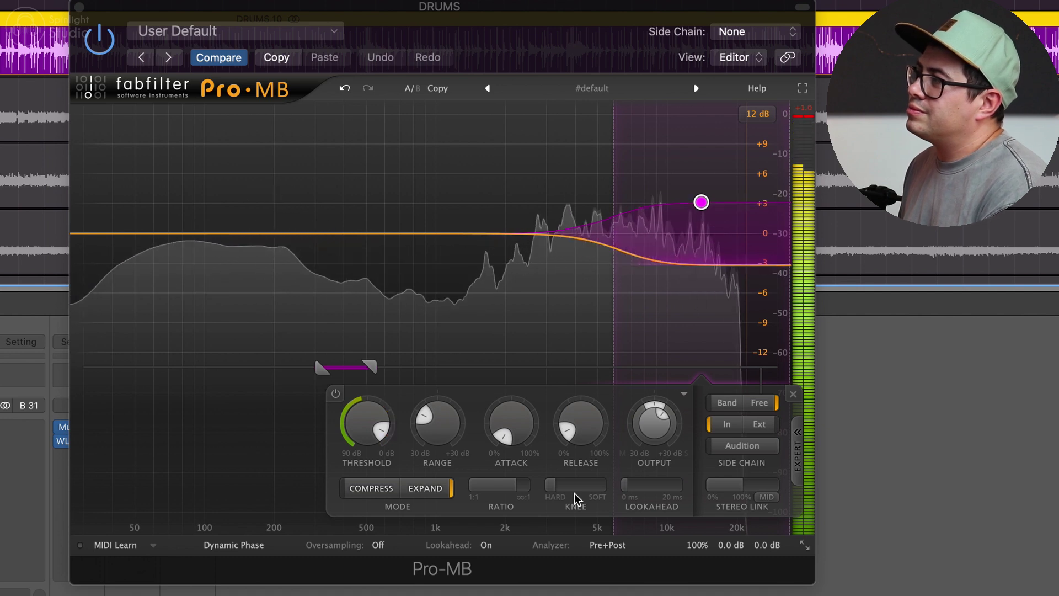
key(space)
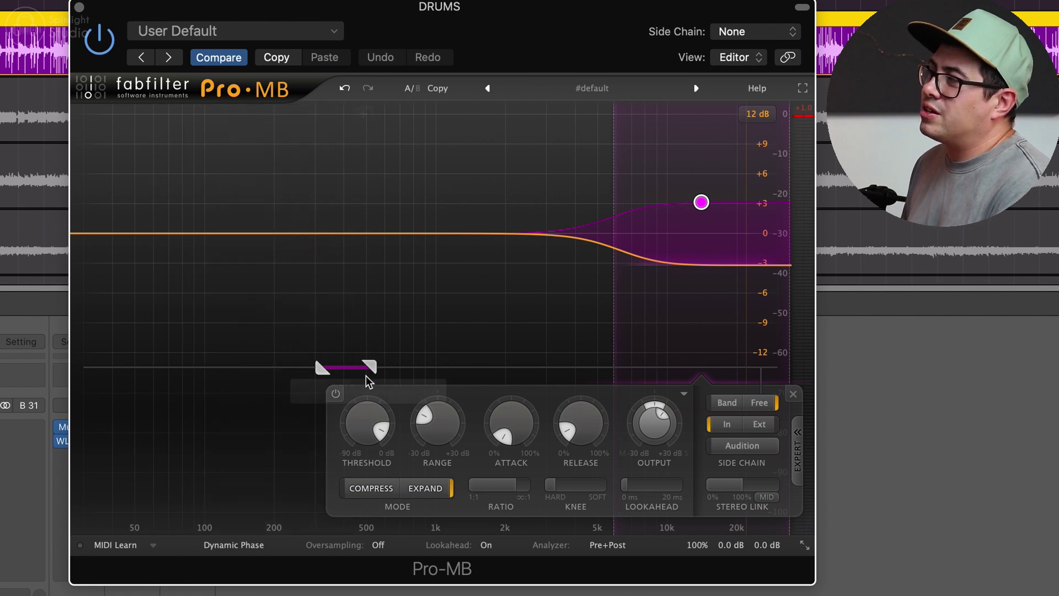
- Move the free side-chain frequency range of Pro-MB's high band down to around 200 Hz while auditioning the drums
key(space)
drag(368, 381, 279, 368)
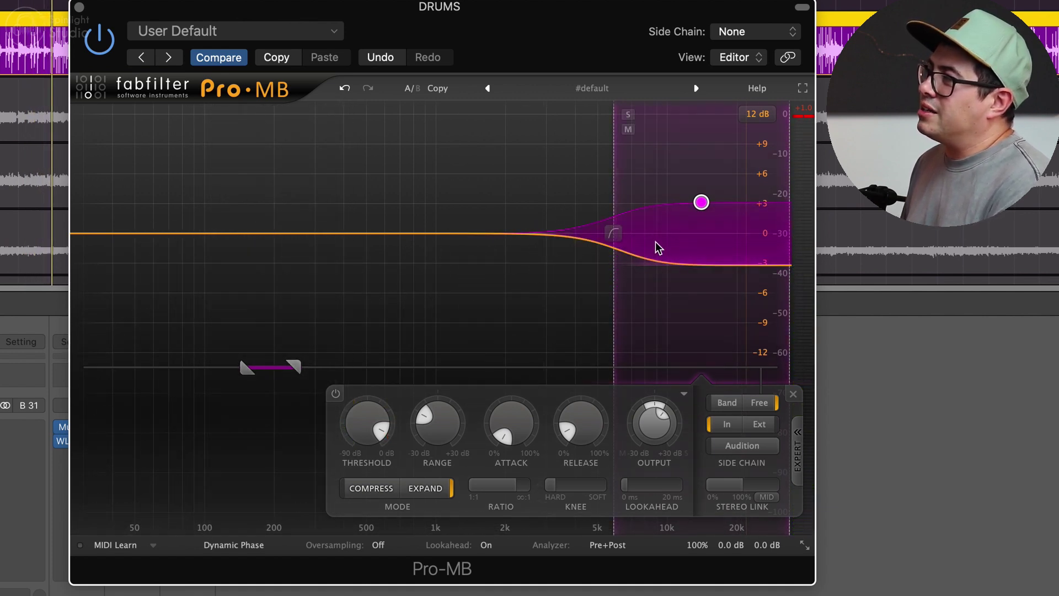
- Restore Pro-MB's saved settings on DRUMS, including the high band's side-chain range, and play the drums through them
click(219, 59)
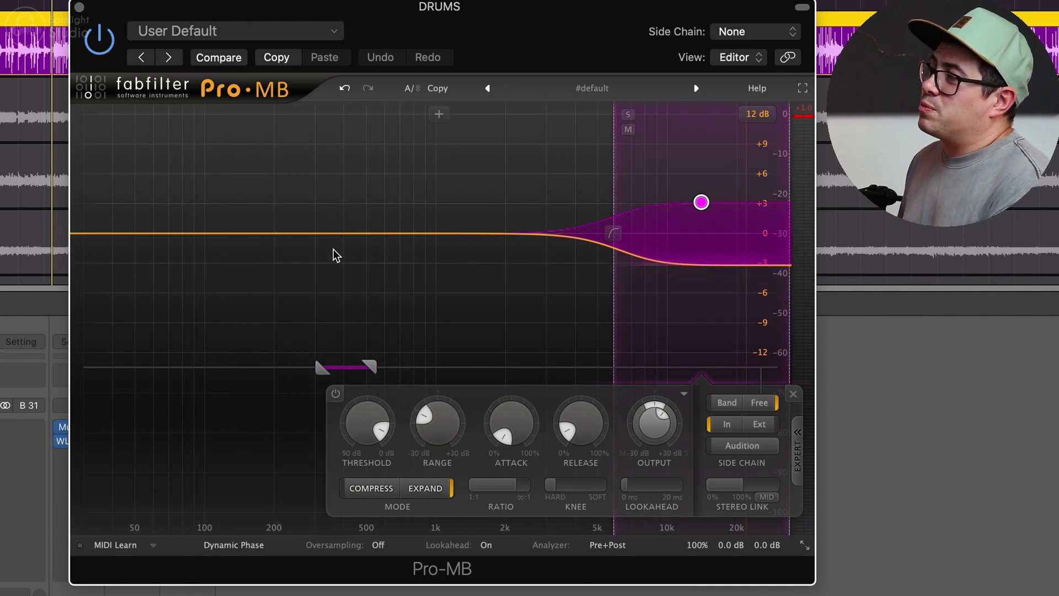
key(space)
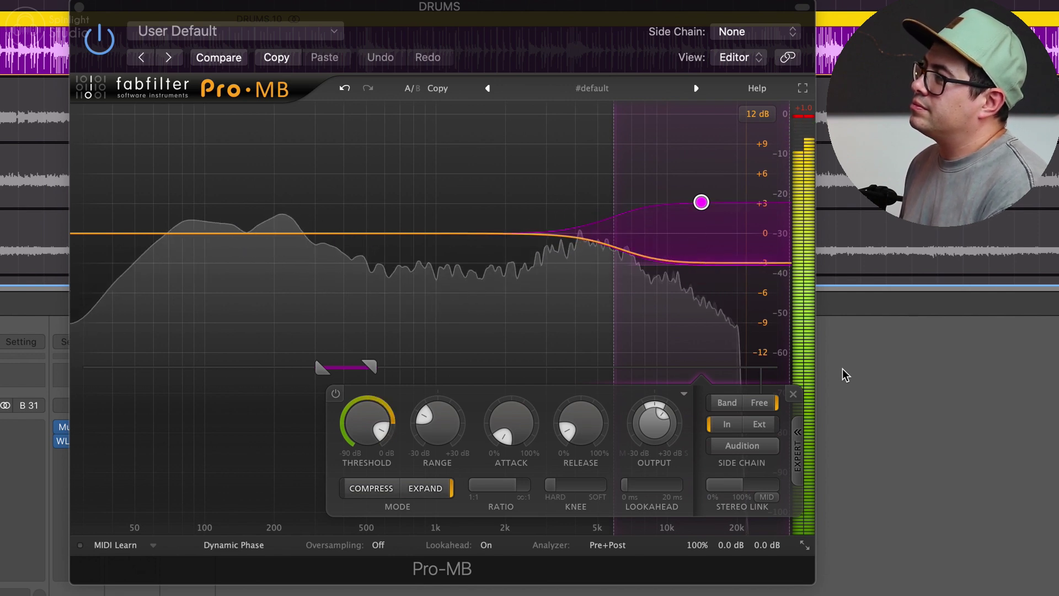
key(space)
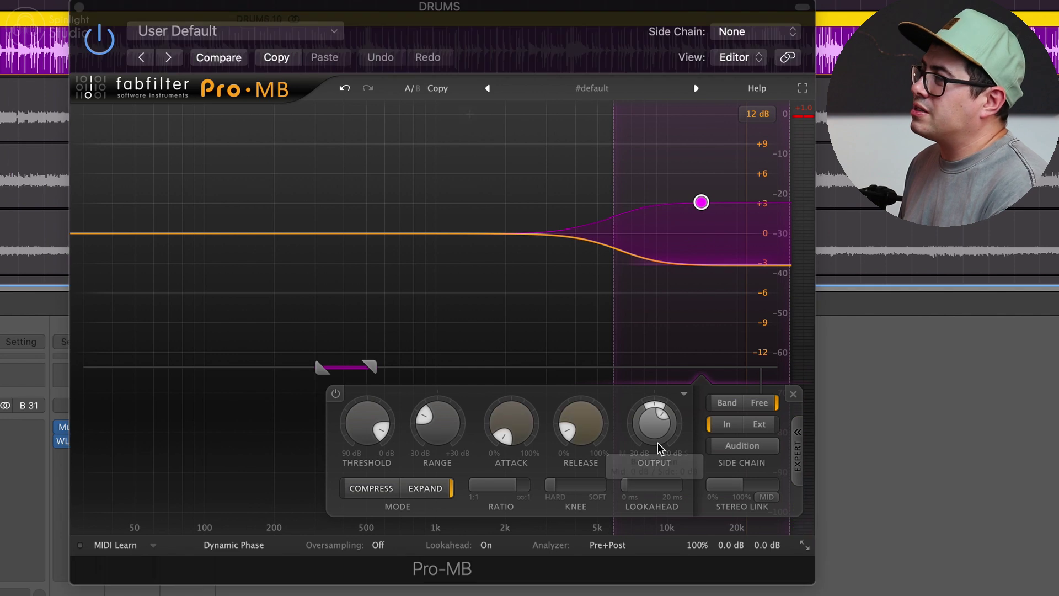
- Play the drums and compare Pro-MB on DRUMS with its global bypass
mouse_move(696, 546)
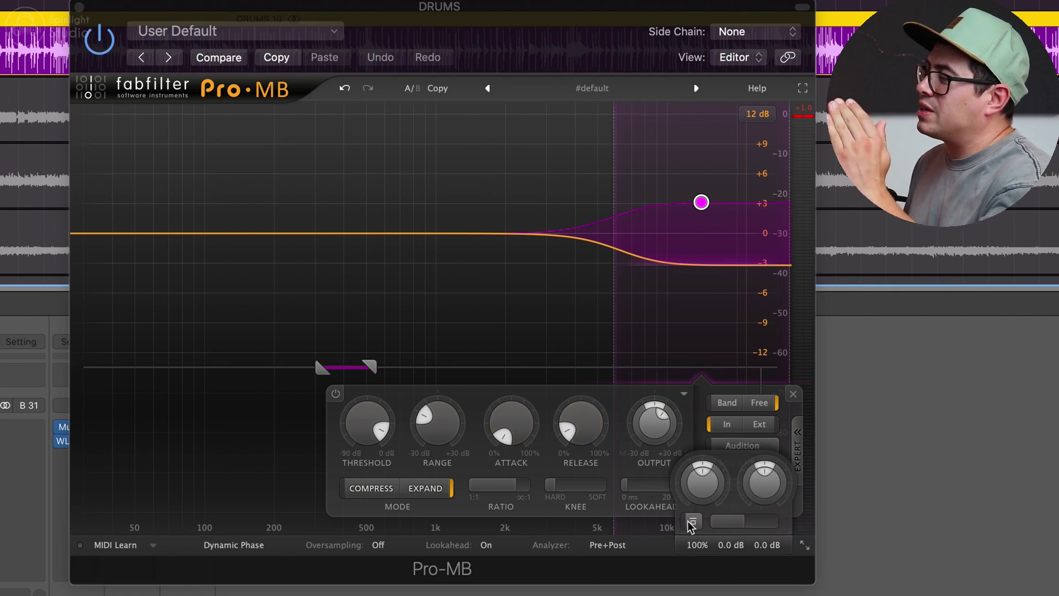
key(space)
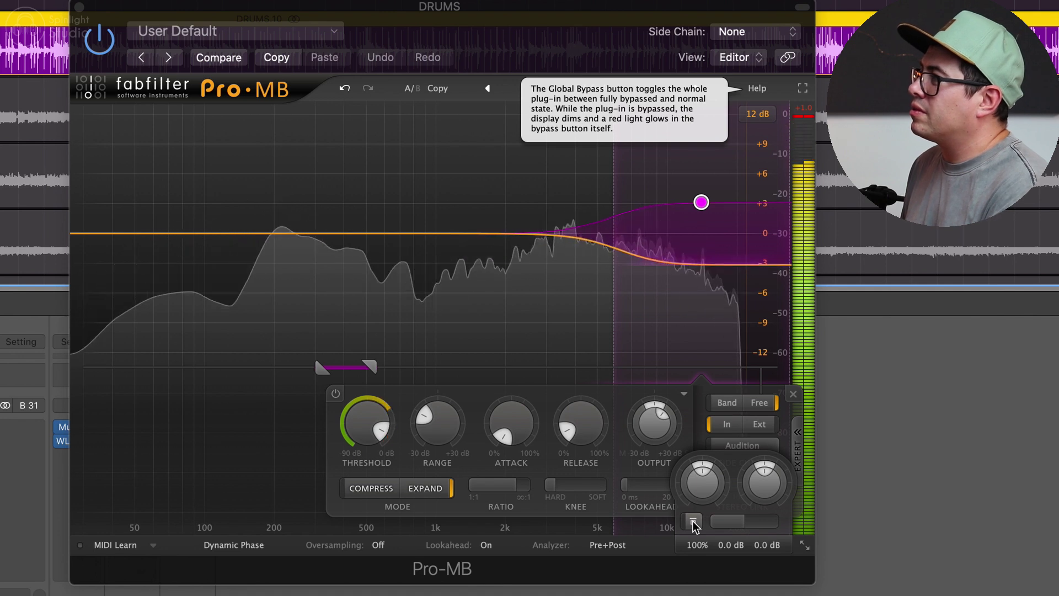
click(694, 522)
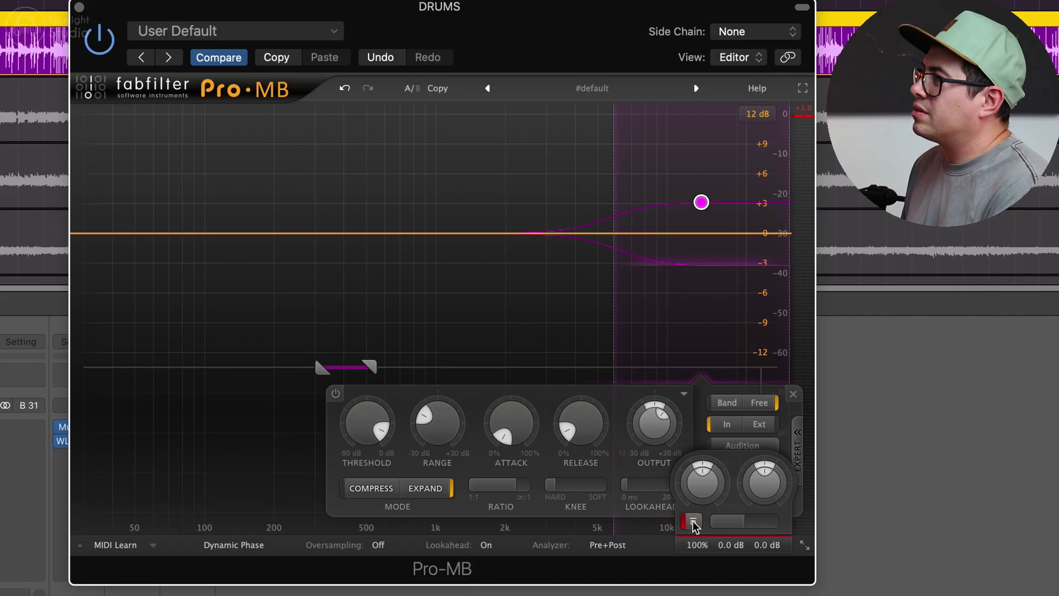
click(693, 522)
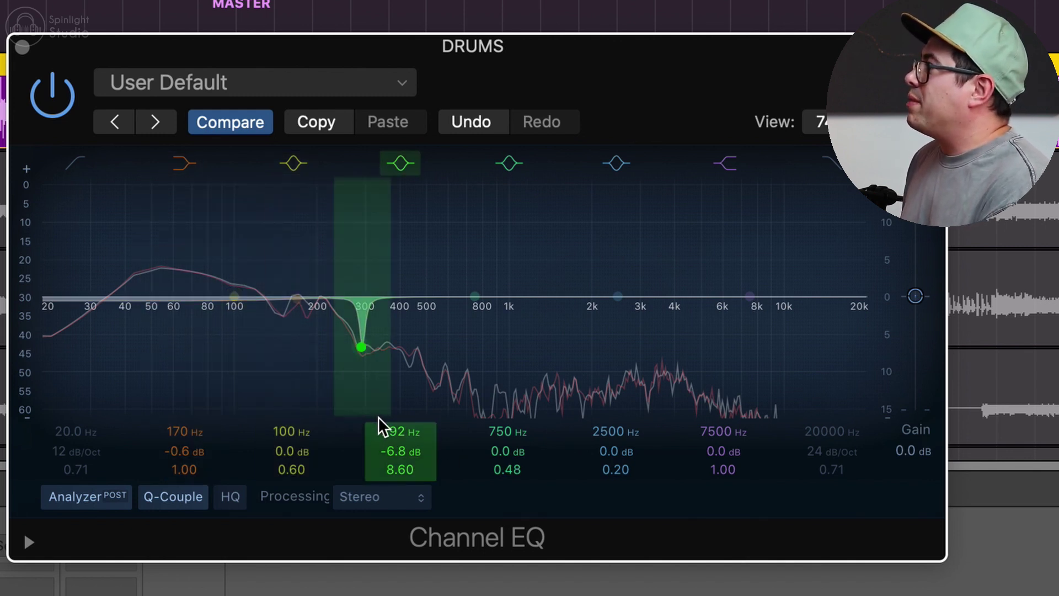
- Try a different gain for the 292 Hz cut in the DRUMS Channel EQ, restore the saved settings and compare them with bypass
drag(401, 450, 402, 483)
click(226, 123)
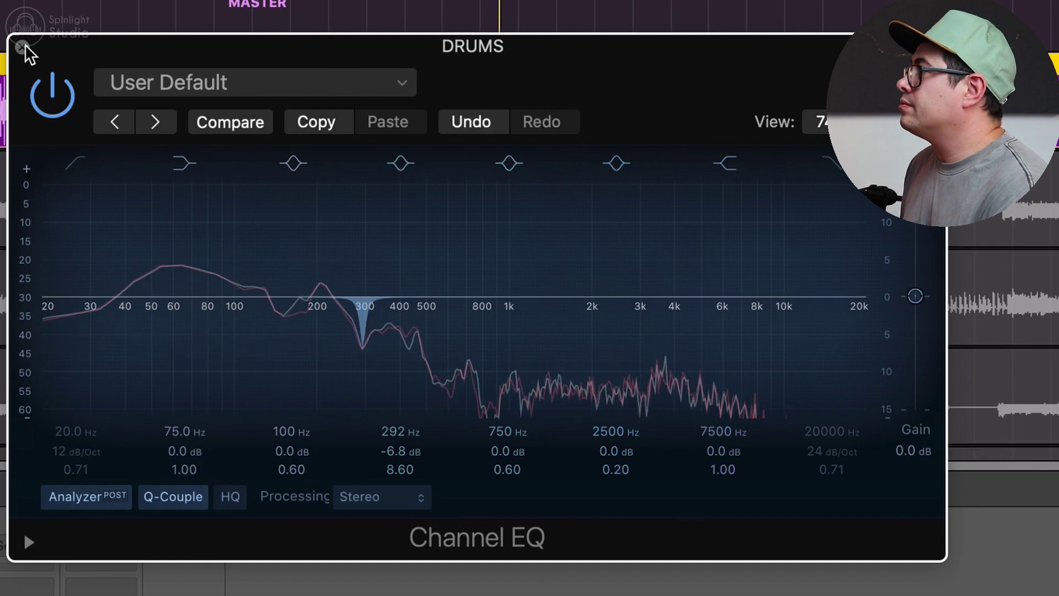
click(54, 97)
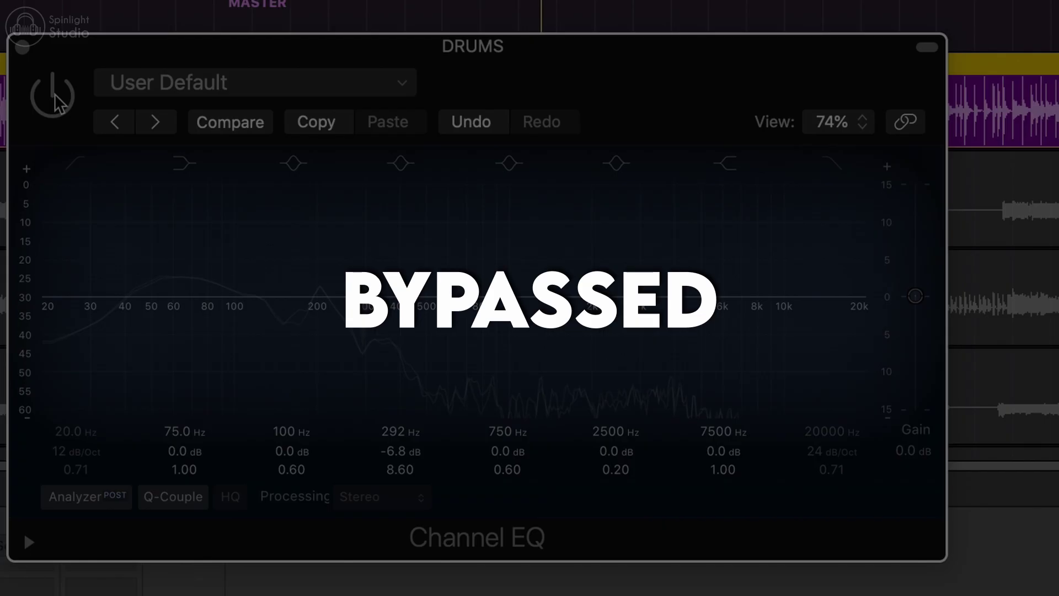
click(55, 96)
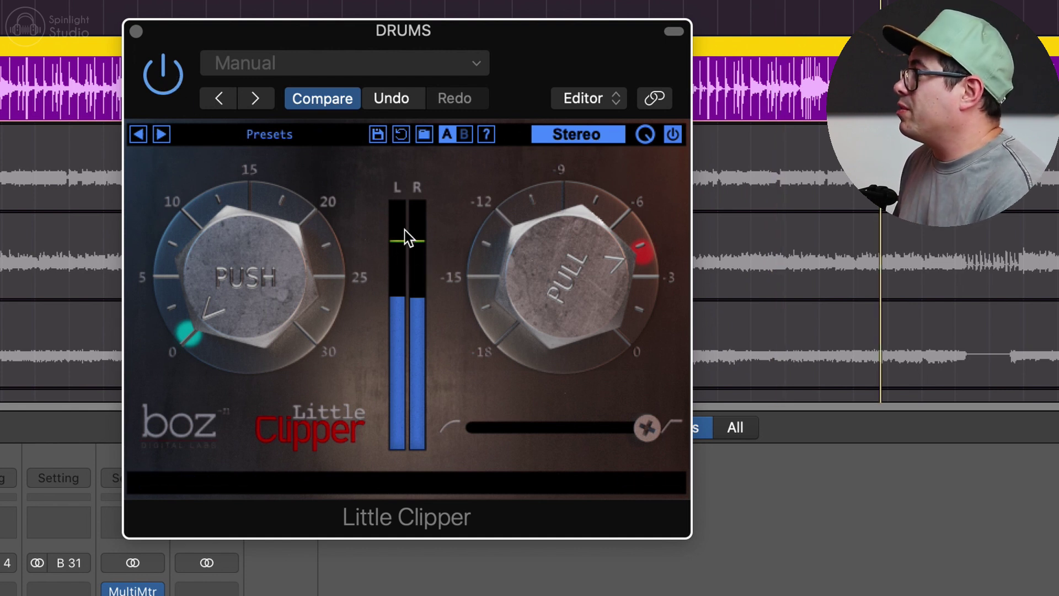
click(135, 31)
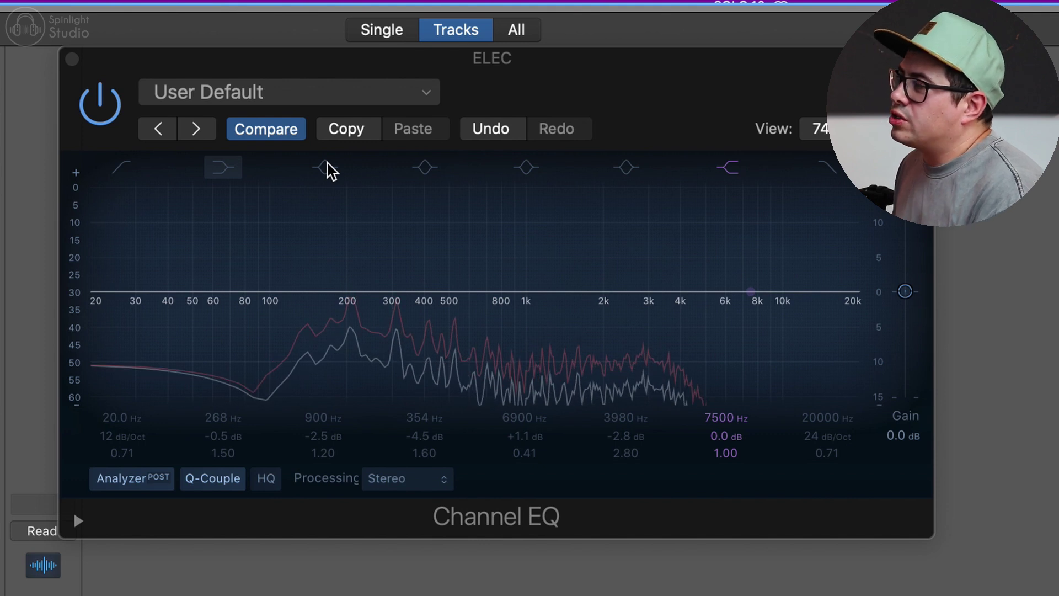
- Enable the 354 Hz band in the ELEC Channel EQ with a -4.4 dB cut and compare it switched off and on
click(327, 163)
click(320, 165)
click(424, 167)
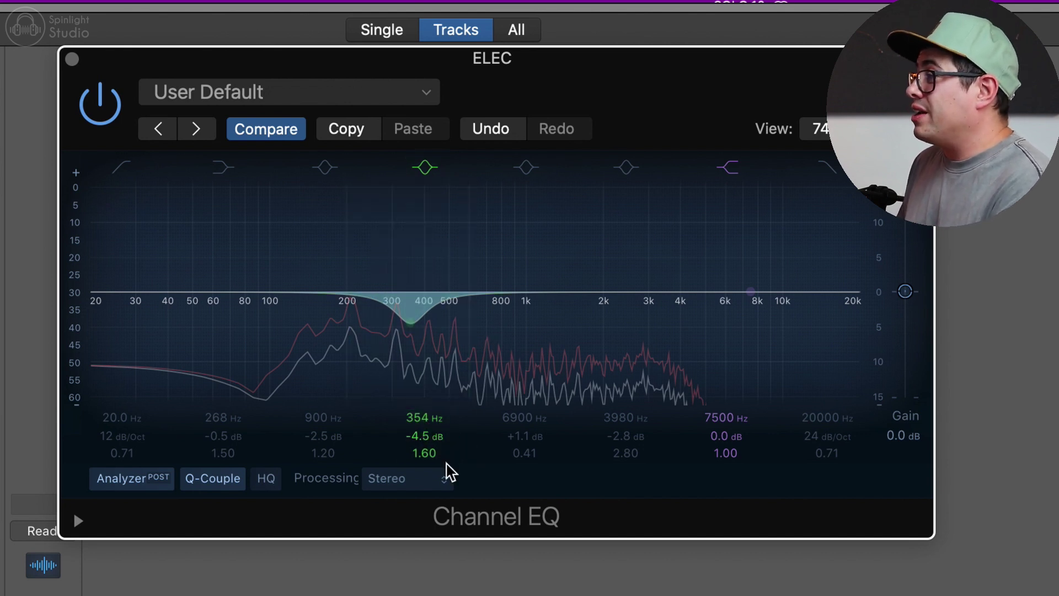
mouse_move(433, 440)
mouse_down()
mouse_move(433, 393)
mouse_move(433, 442)
mouse_up()
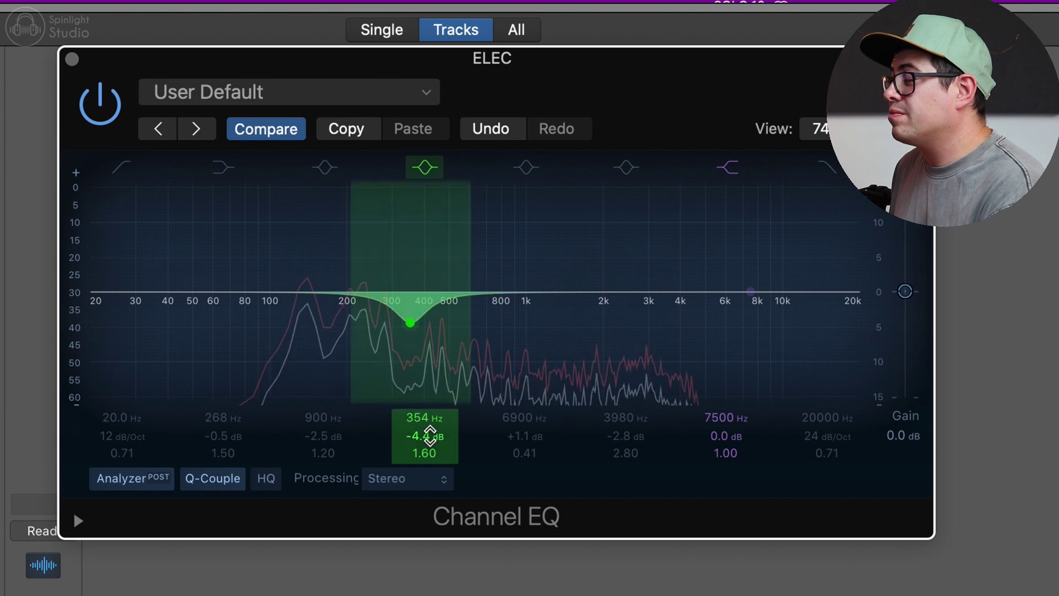
click(428, 170)
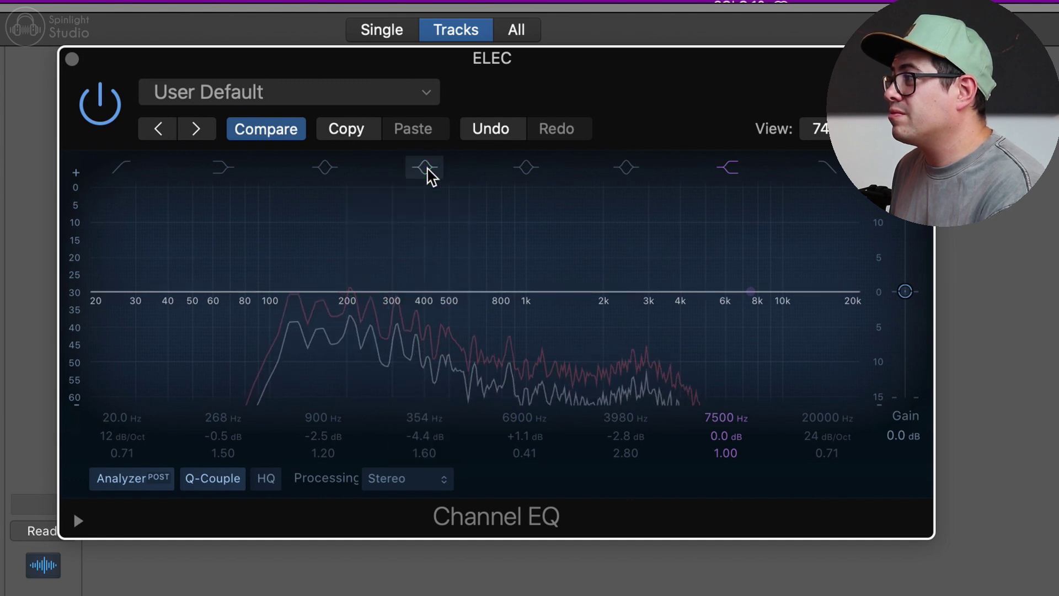
click(428, 170)
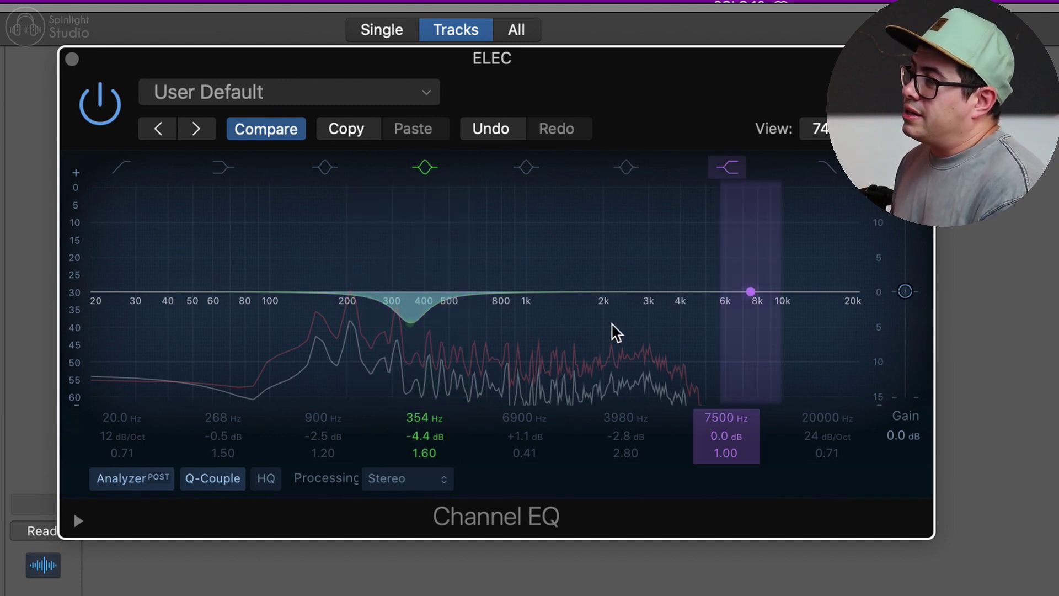
- Enable a 4000 Hz cut of -2.8 dB and a 7900 Hz boost of +1.0 dB in the ELEC EQ, comparing the boost off and on
click(629, 168)
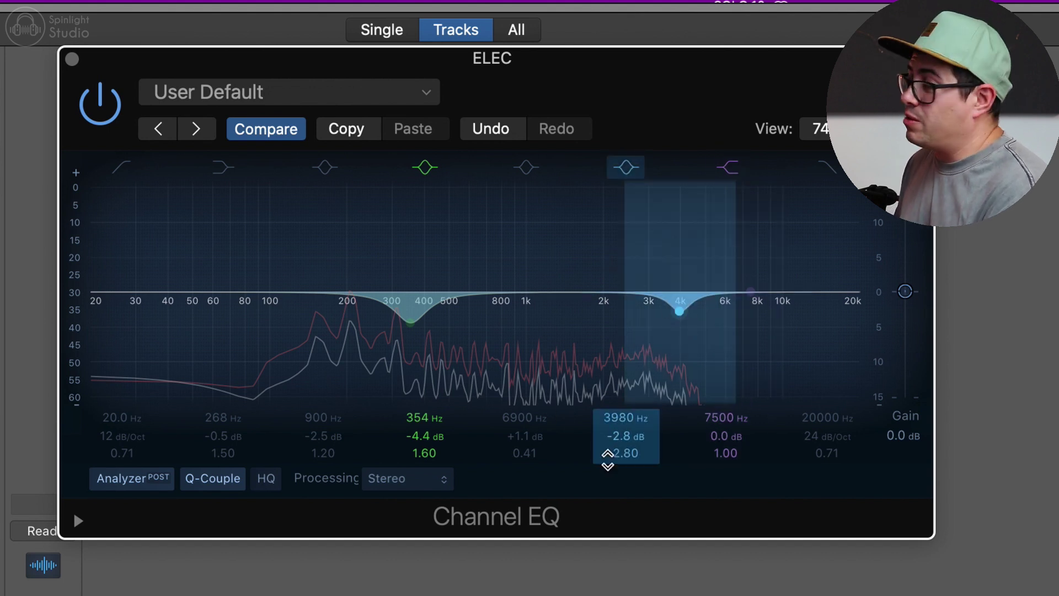
mouse_move(626, 434)
mouse_down()
mouse_move(627, 404)
mouse_move(627, 435)
mouse_up()
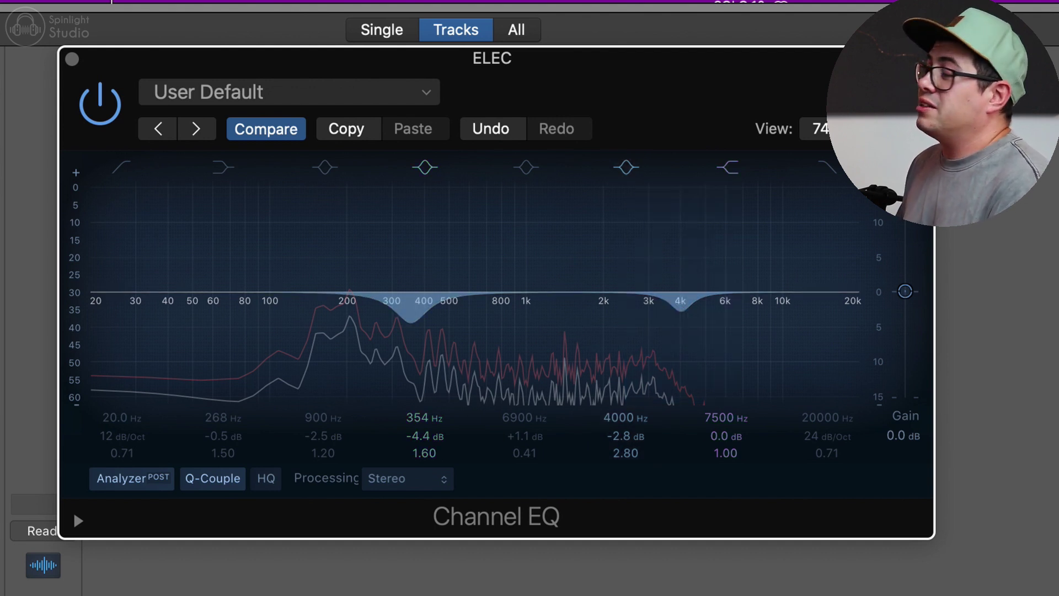
click(526, 167)
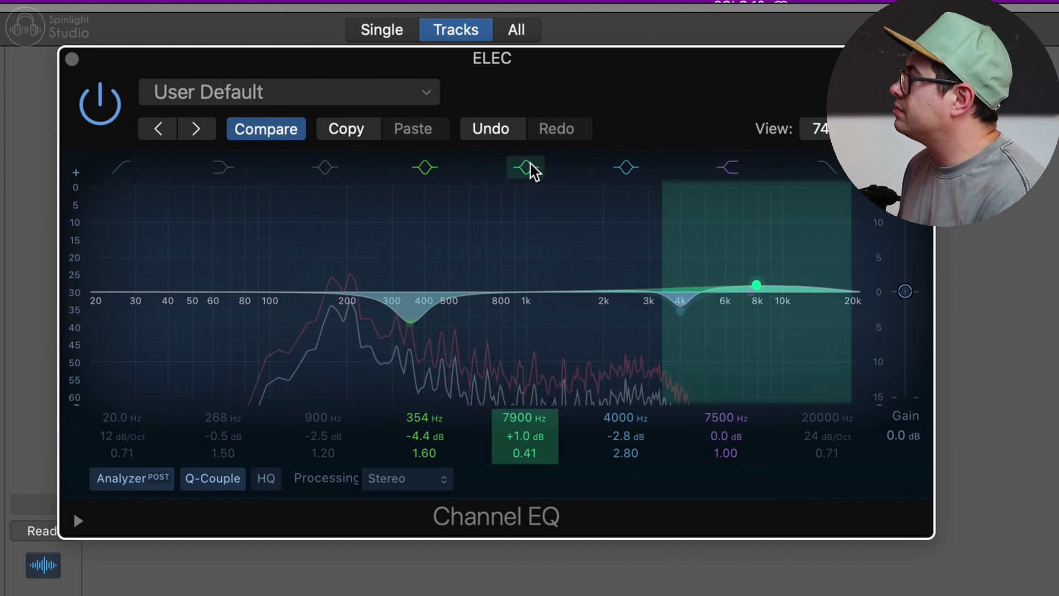
click(531, 163)
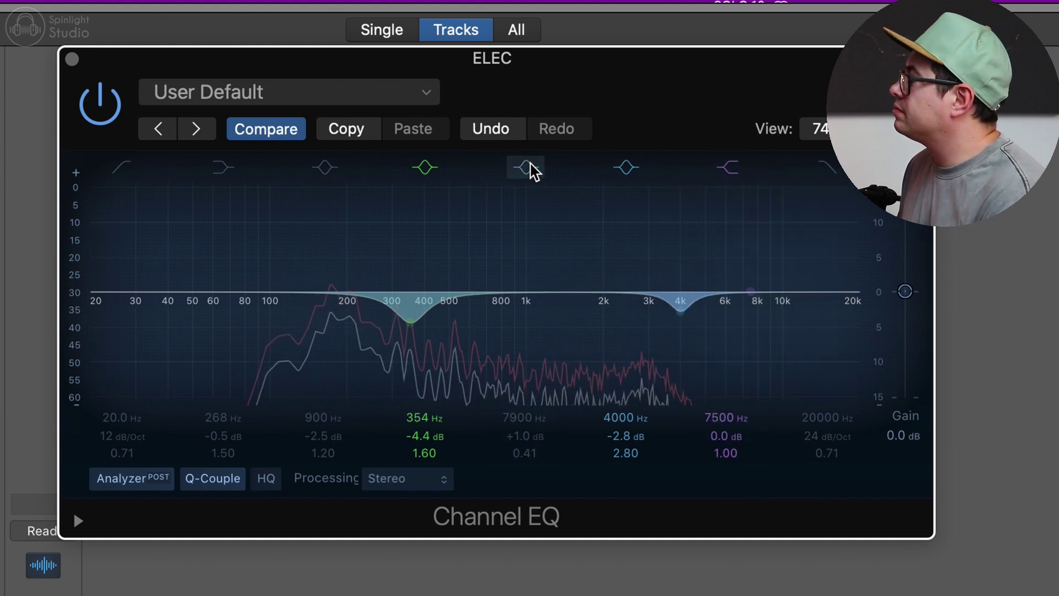
click(530, 163)
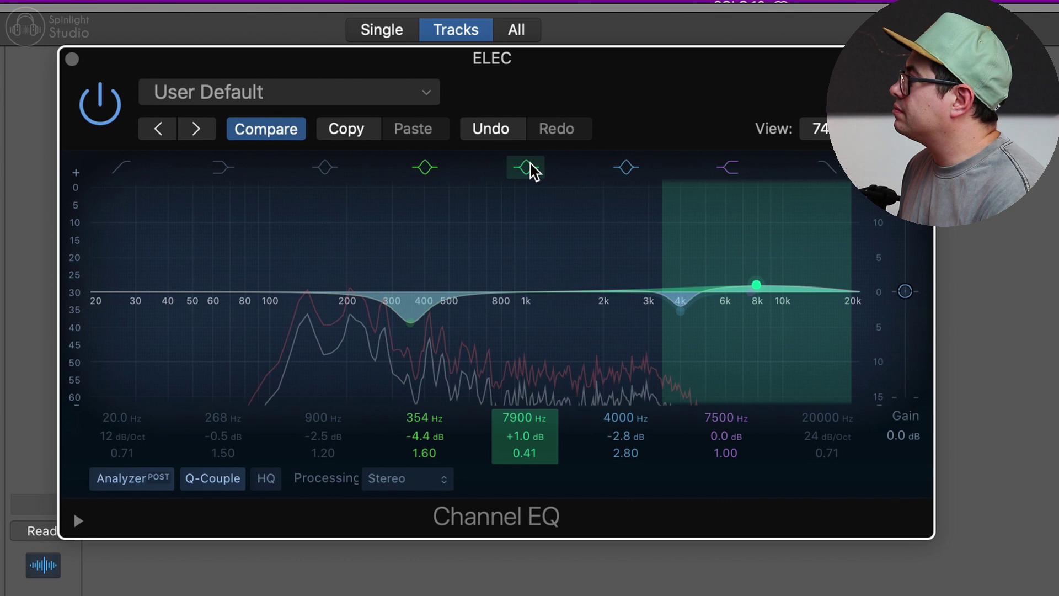
click(531, 164)
click(530, 164)
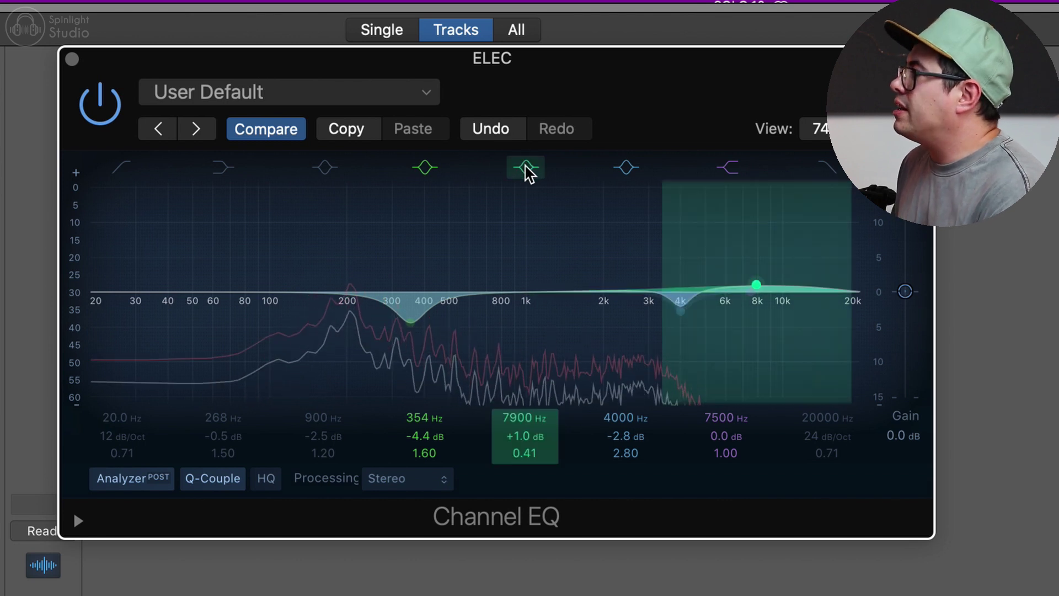
- Enable the midrange cut in the ELEC Channel EQ and set it to 925 Hz at -2.5 dB
click(330, 168)
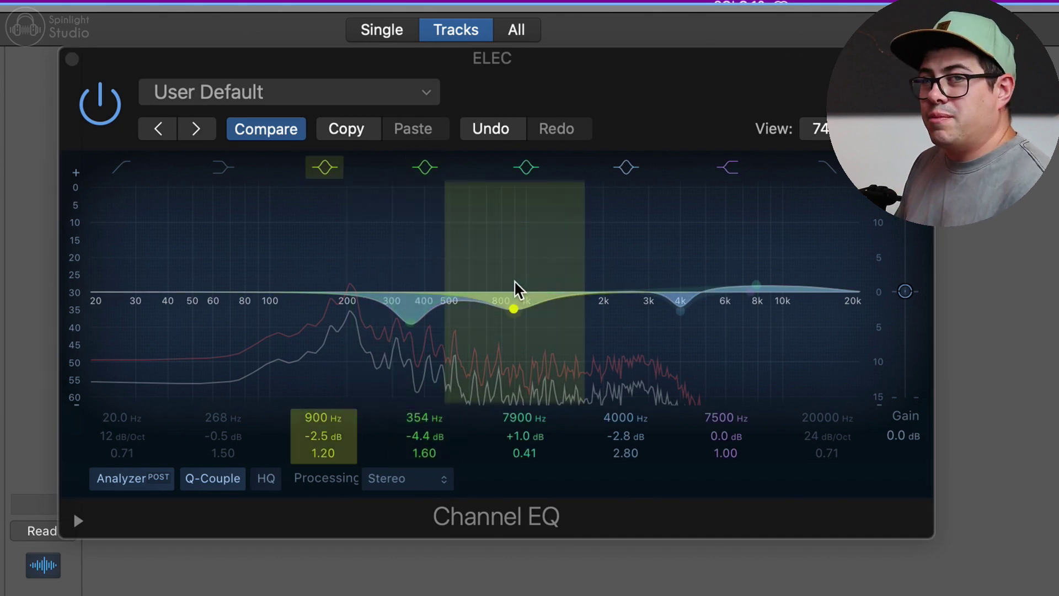
drag(559, 365, 560, 302)
drag(334, 434, 334, 514)
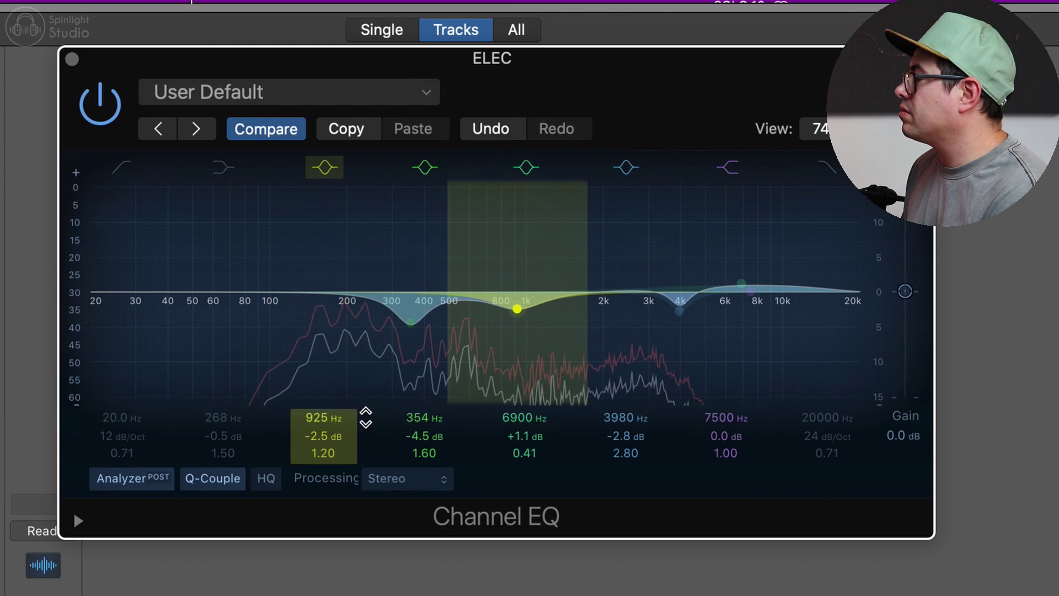
- Compare the ELEC Channel EQ with its bypass during playback and leave it enabled
click(101, 109)
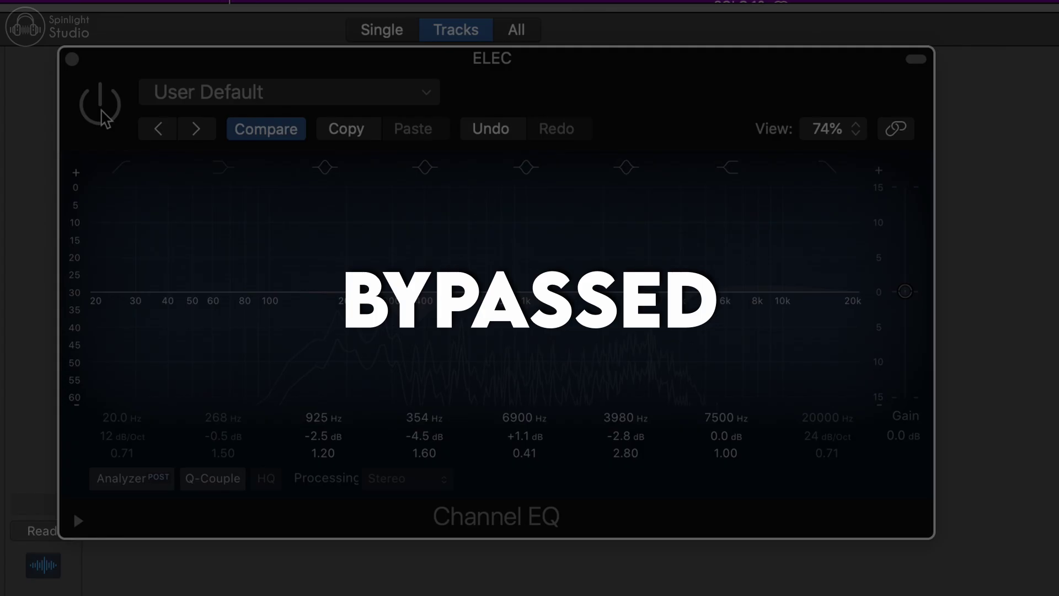
click(102, 113)
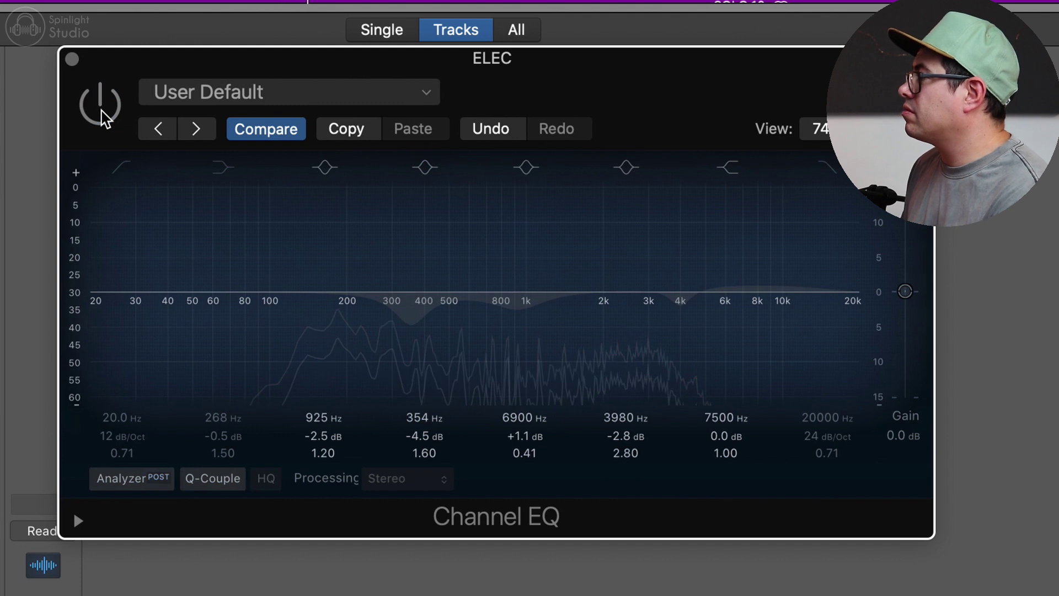
click(104, 115)
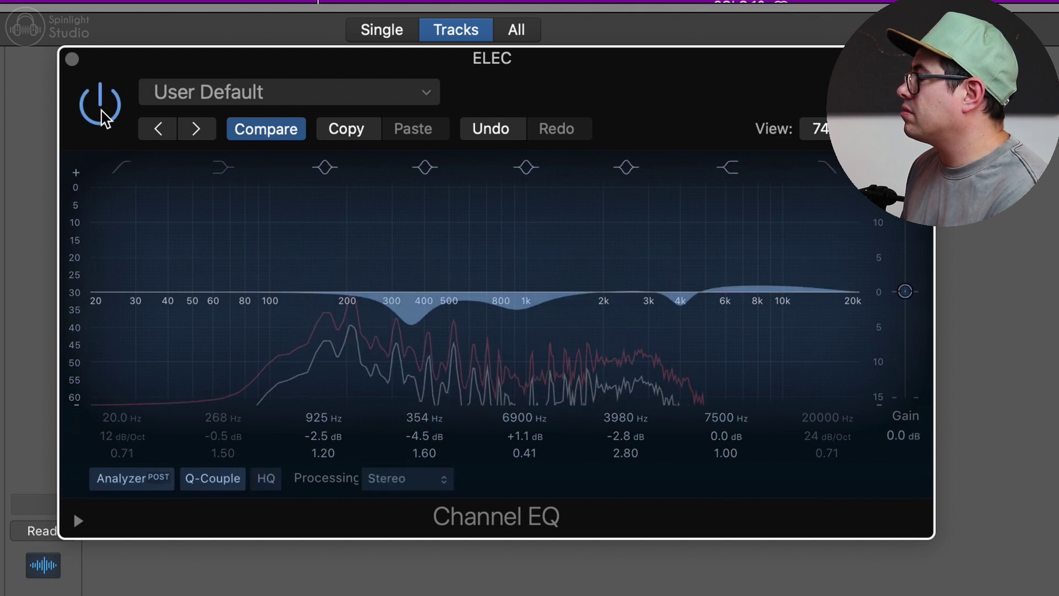
- Enable the 268 Hz low shelf at -0.5 dB in the ELEC Channel EQ and compare the full curve with bypass
click(226, 167)
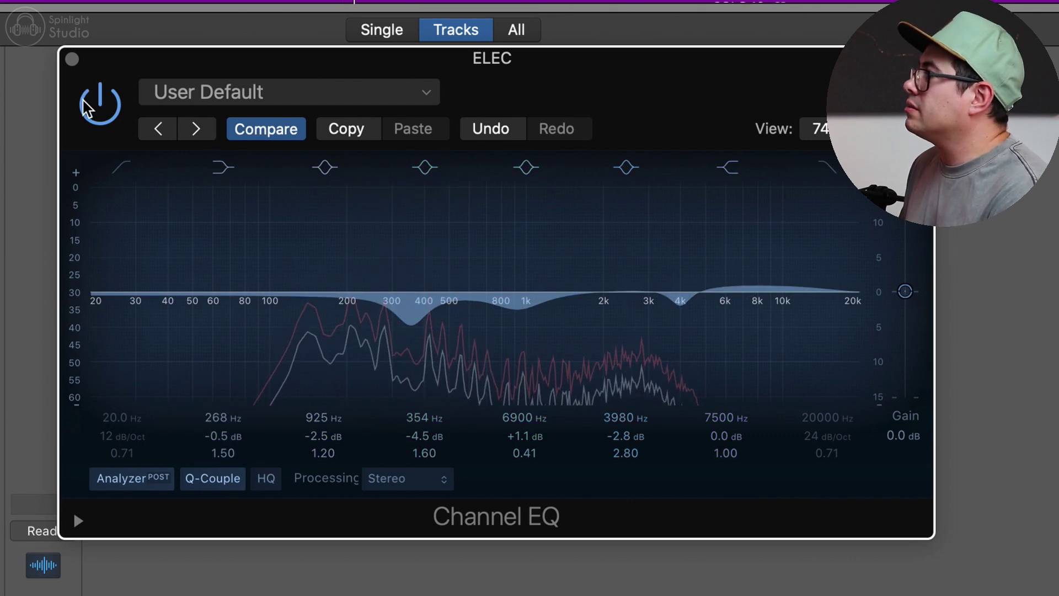
click(102, 103)
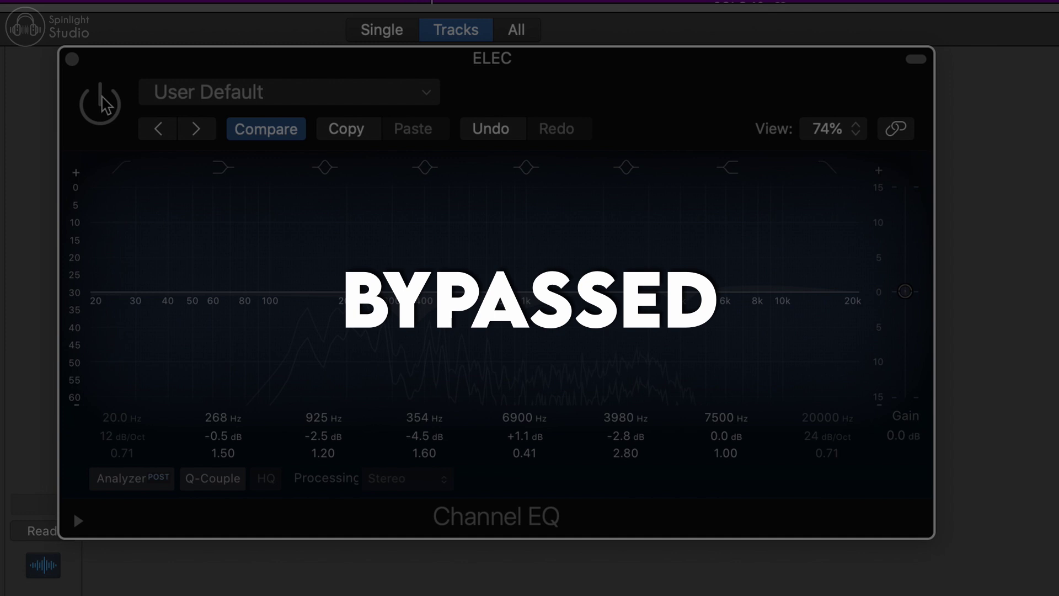
click(102, 102)
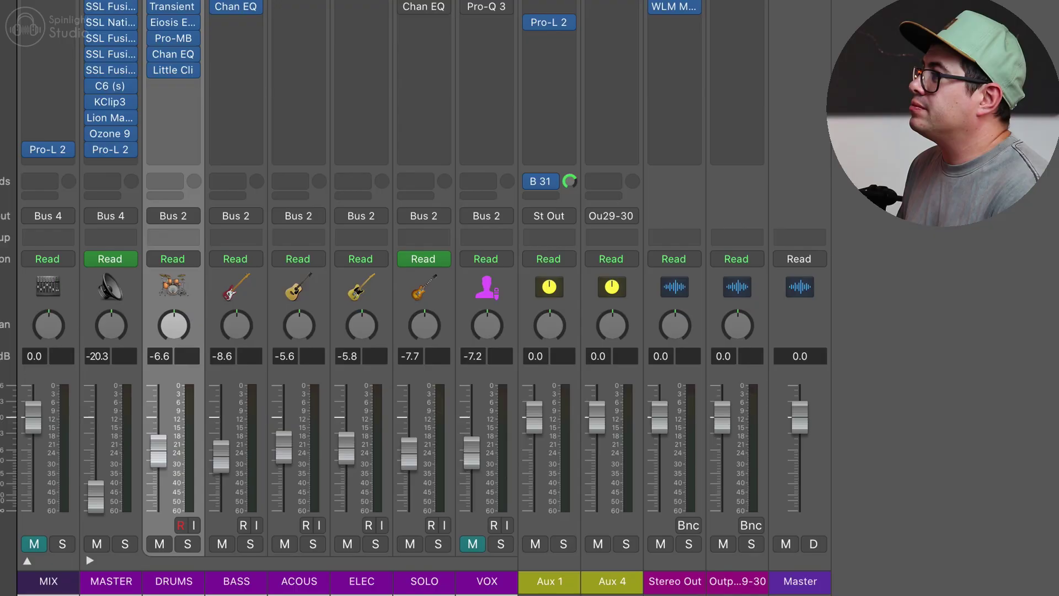
- Play the solo guitar section and compare the SOLO Channel EQ with its bypass
key(space)
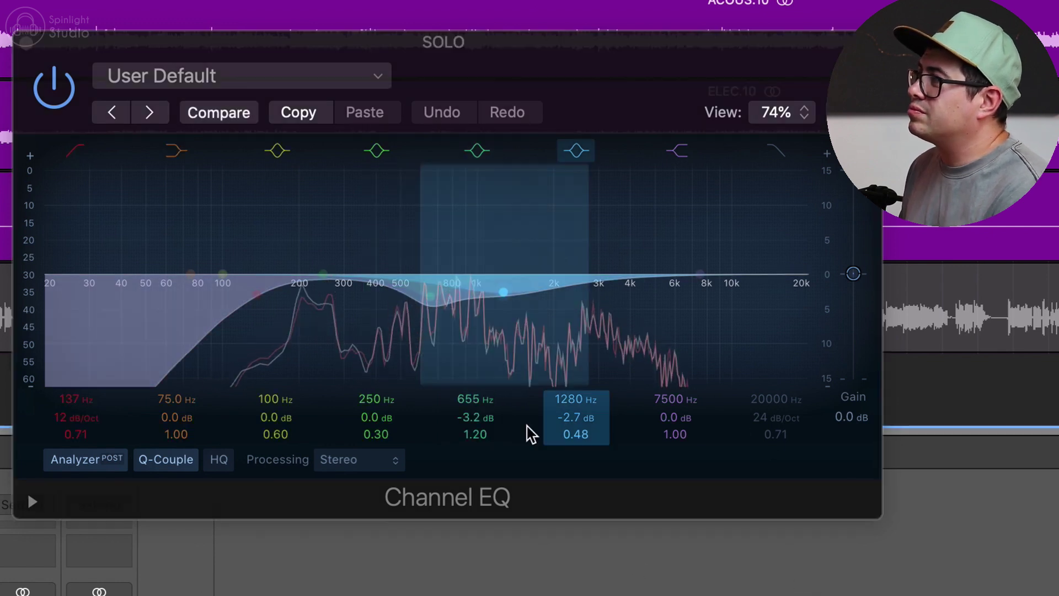
click(61, 90)
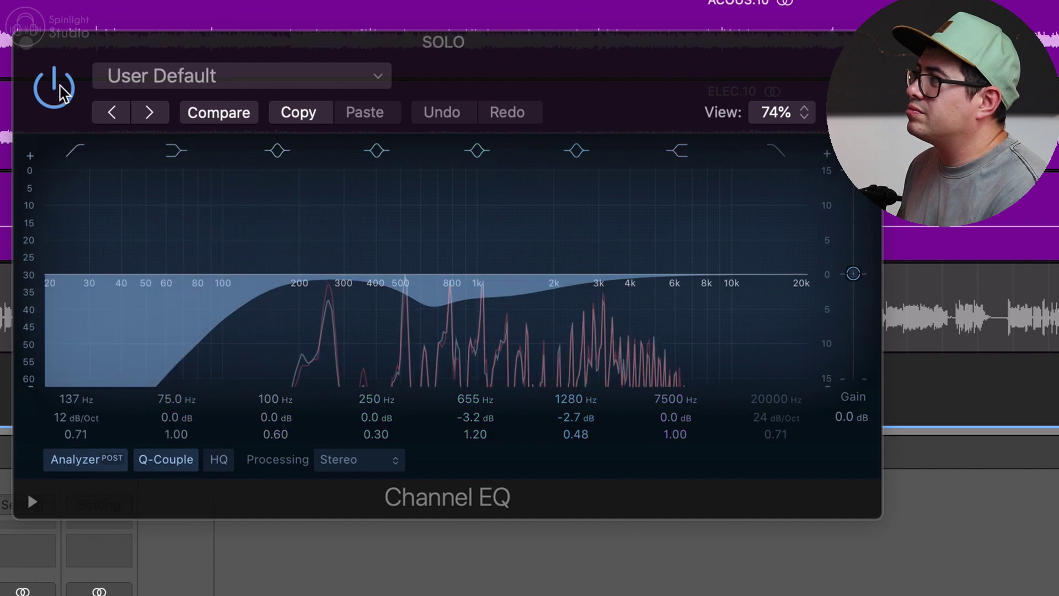
click(54, 89)
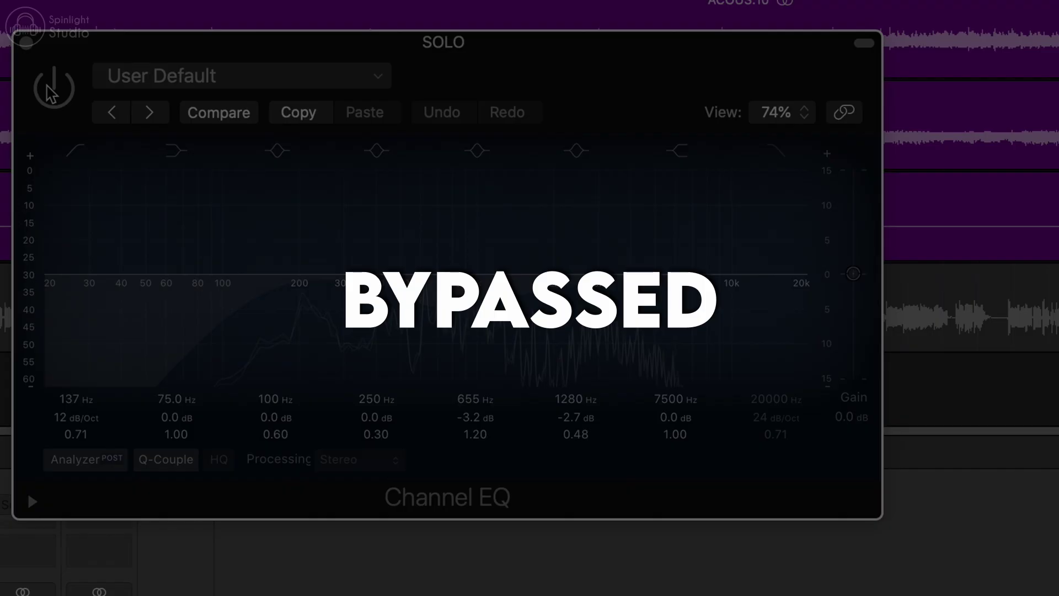
click(53, 90)
- Set the SOLO Channel EQ's high shelf to 7200 Hz, -3.8 dB and Q 1.30, and compare the EQ with bypass
drag(753, 330, 730, 346)
scroll(731, 346, up, 3)
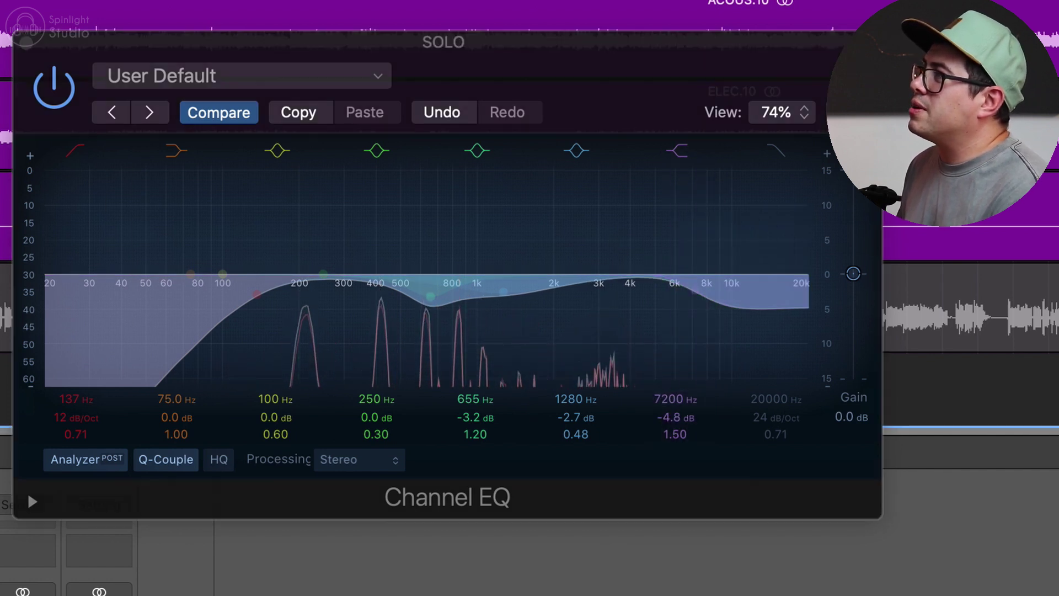
drag(686, 362, 690, 354)
scroll(687, 348, down, 2)
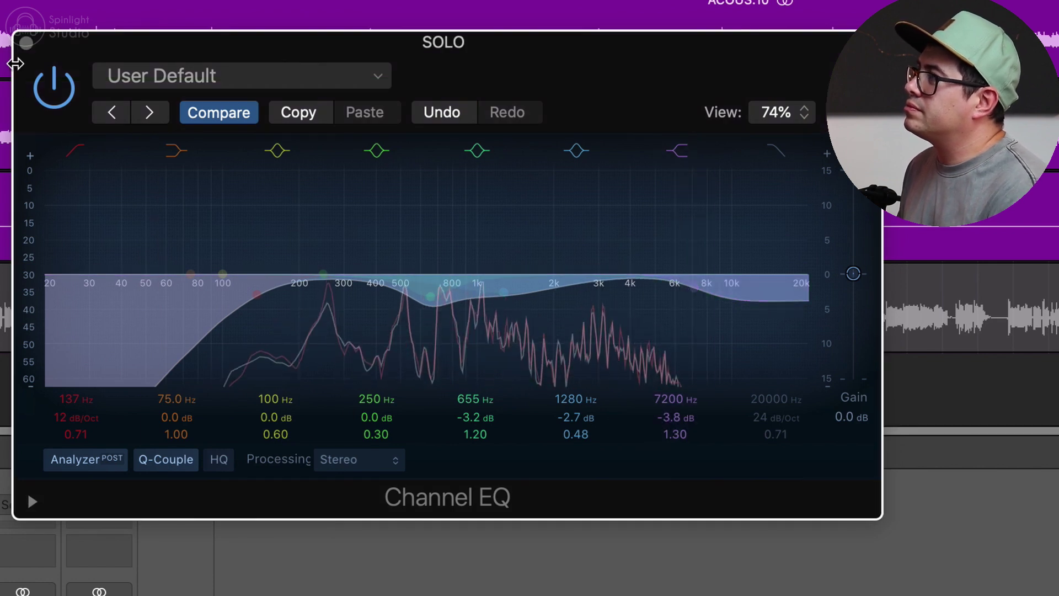
click(44, 97)
click(45, 97)
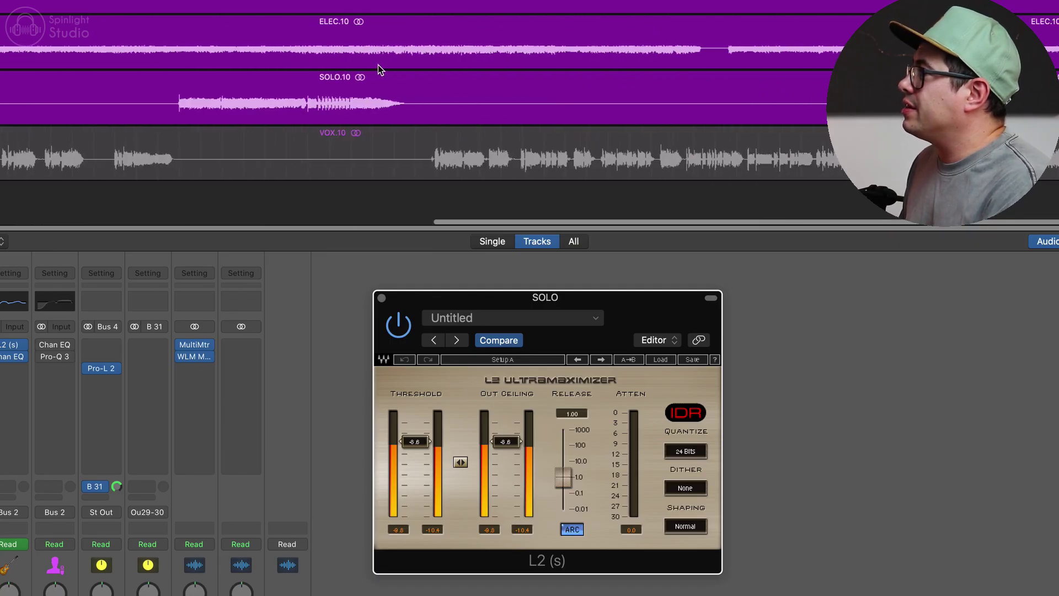
- Place the playhead just before the solo guitar's entry in the SOLO.10 region
scroll(379, 64, right, 5)
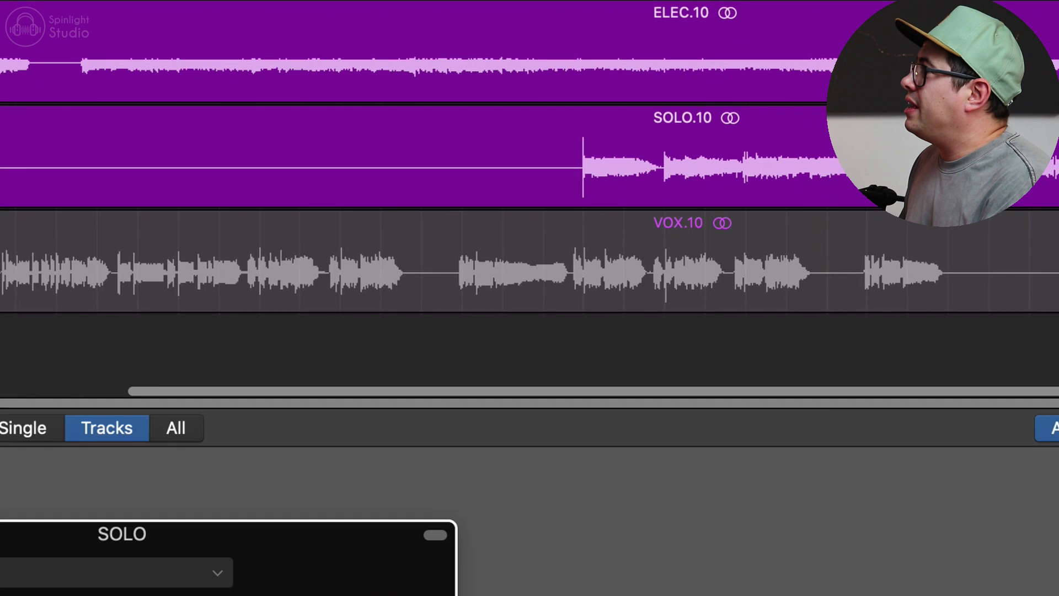
drag(790, 0, 827, 0)
drag(500, 0, 385, 0)
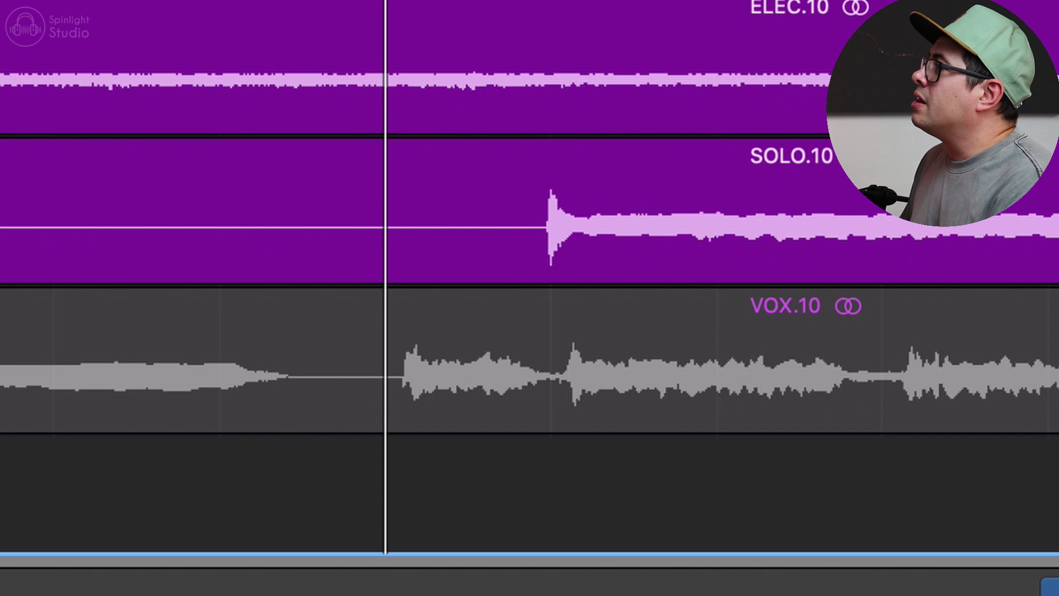
- Enlarge the SOLO.10 waveform and examine the opening transients of the solo guitar
click(552, 210)
key(ctrl+z)
key(super+Left)
key(super+Left)
key(super+Left)
key(super+Left)
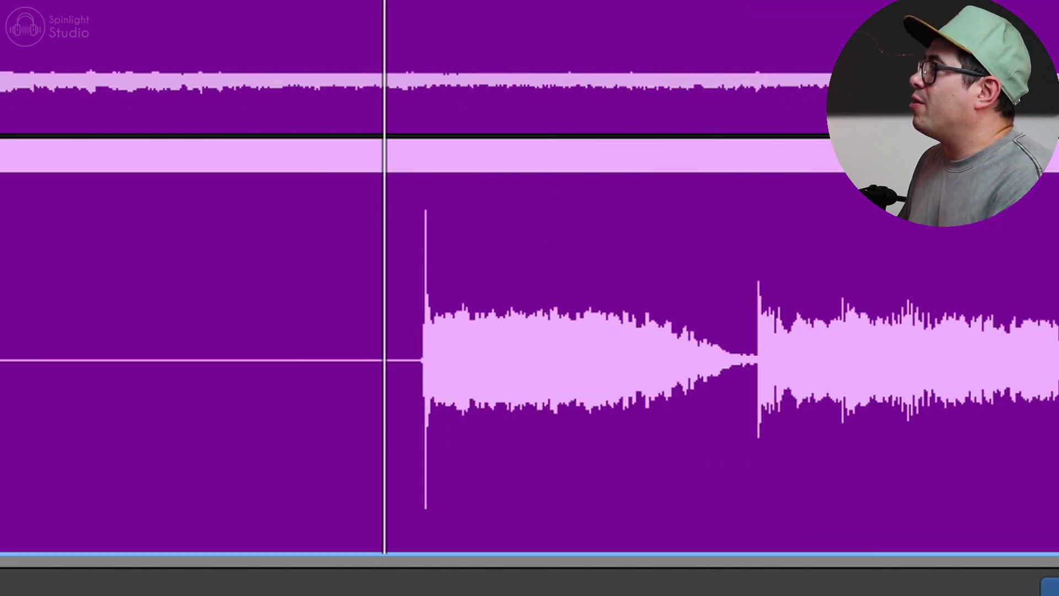
scroll(313, 41, down, 6)
scroll(331, 52, right, 5)
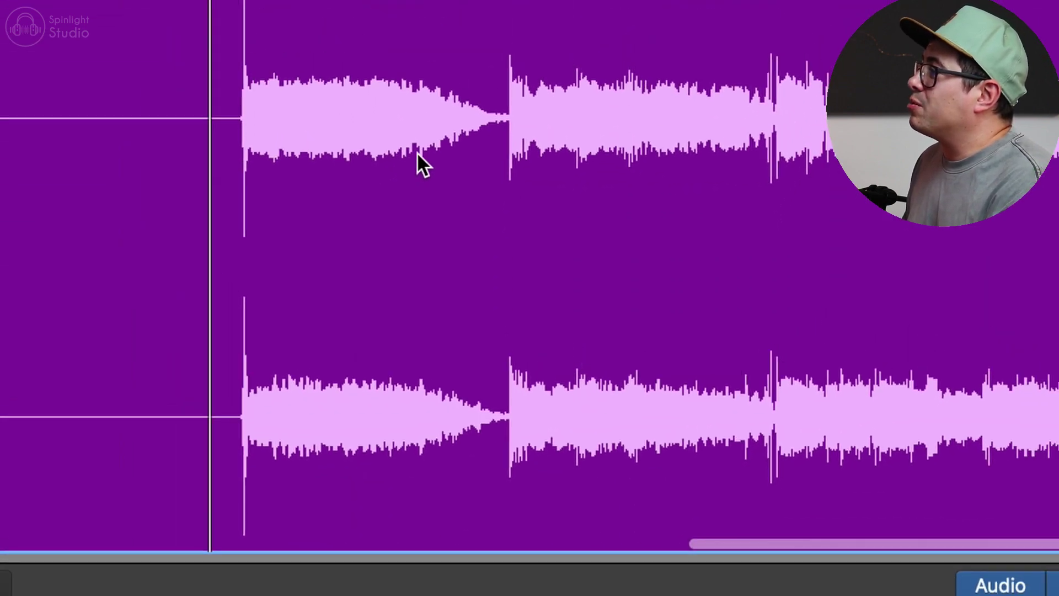
scroll(381, 44, up, 2)
scroll(472, 218, up, 3)
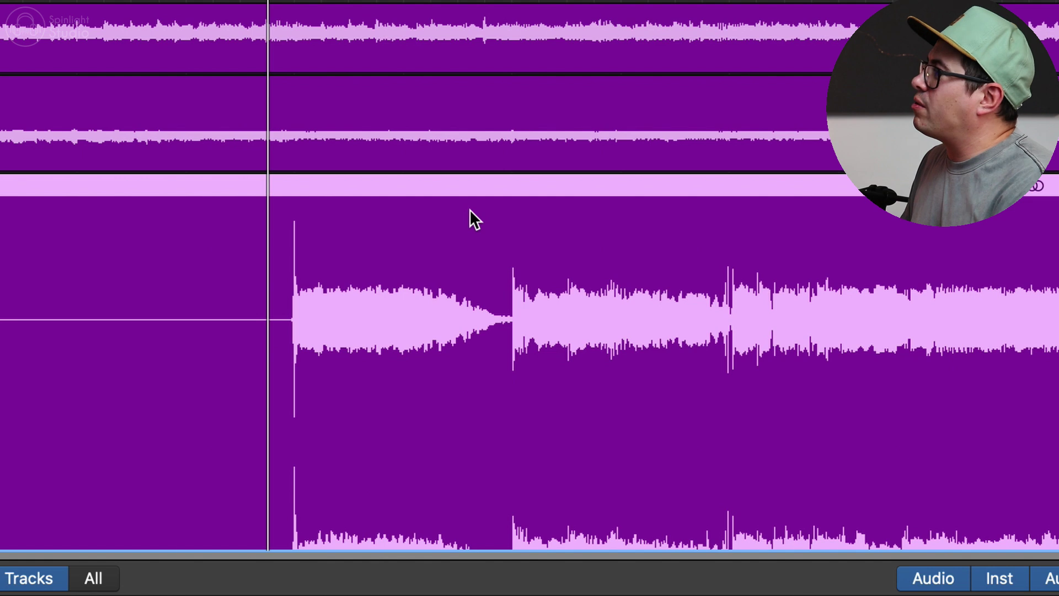
key(super+Right)
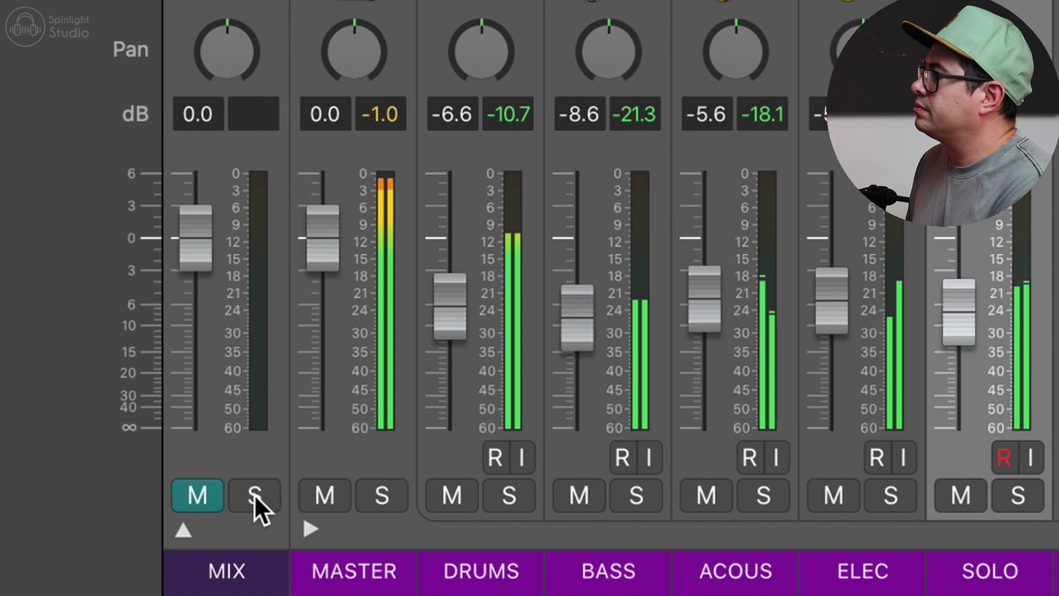
- Compare the original MIX track with the mastered stems during playback by soloing and unsoloing MIX
click(255, 496)
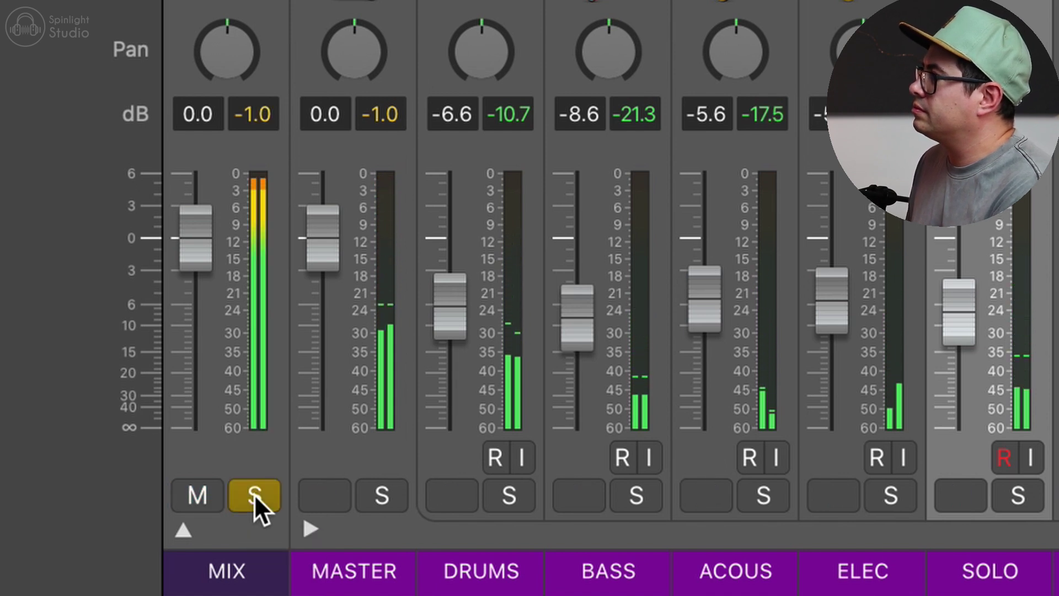
click(255, 496)
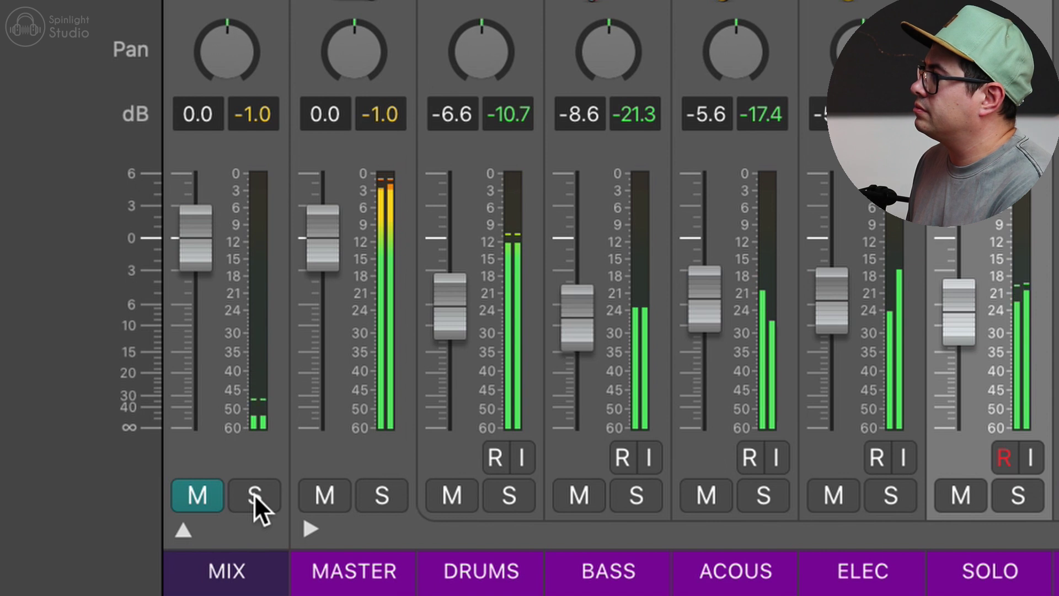
click(255, 496)
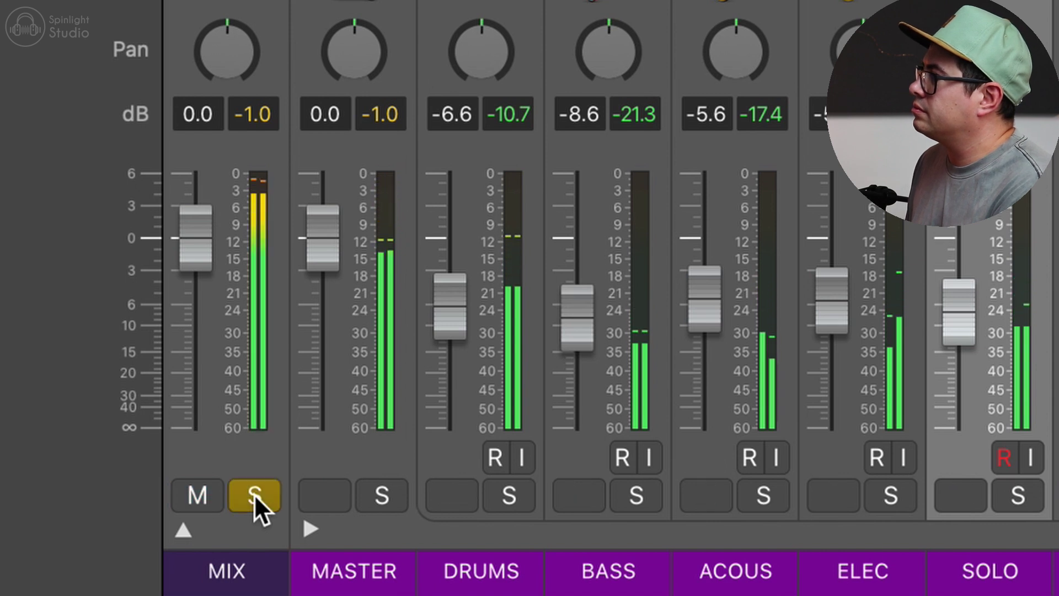
click(256, 495)
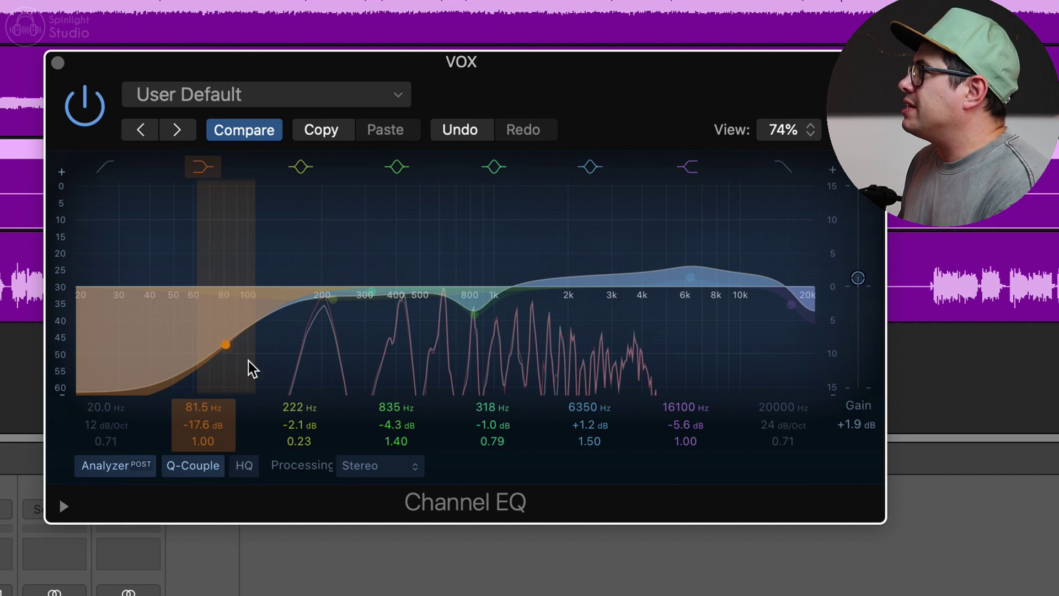
- Toggle the 81.5 Hz low shelf off and back on in the VOX Channel EQ
click(203, 168)
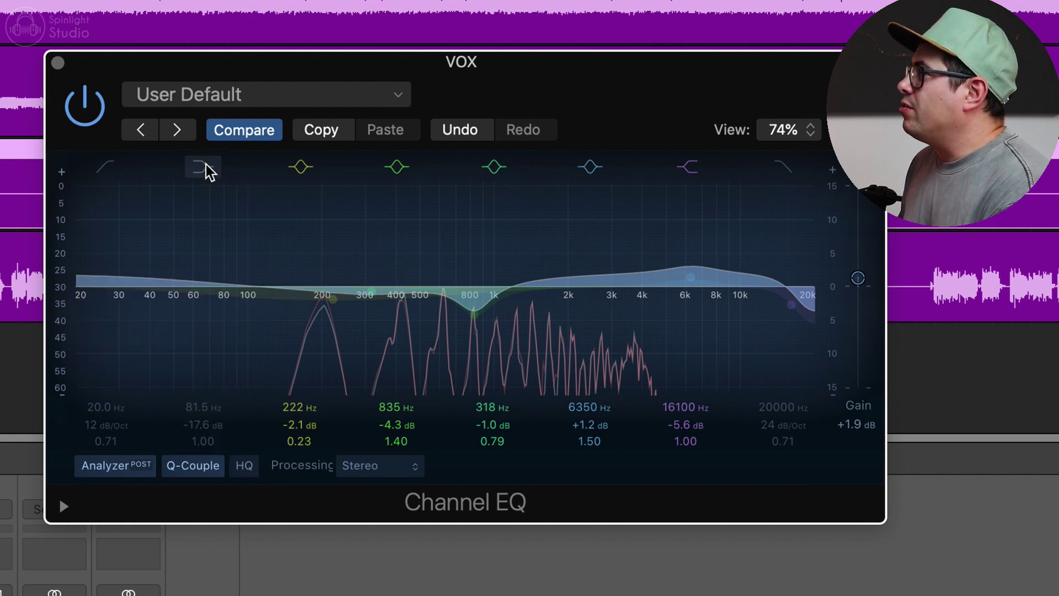
click(204, 167)
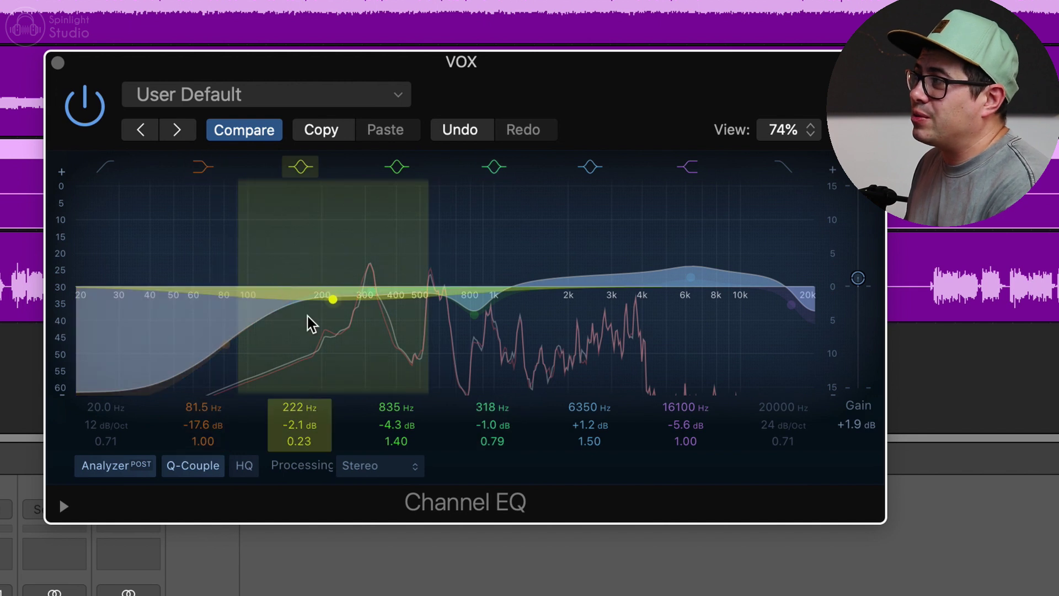
- Set the 222 Hz band of the VOX Channel EQ to -2.2 dB and compare the EQ with its bypass
mouse_move(301, 425)
mouse_down()
mouse_move(301, 408)
mouse_move(301, 426)
mouse_up()
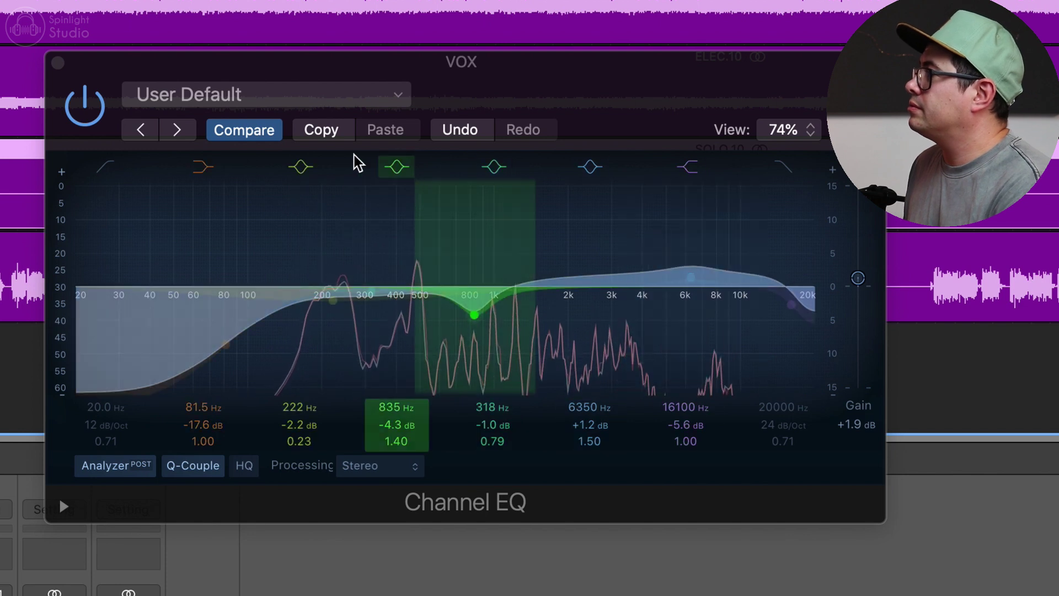
click(84, 105)
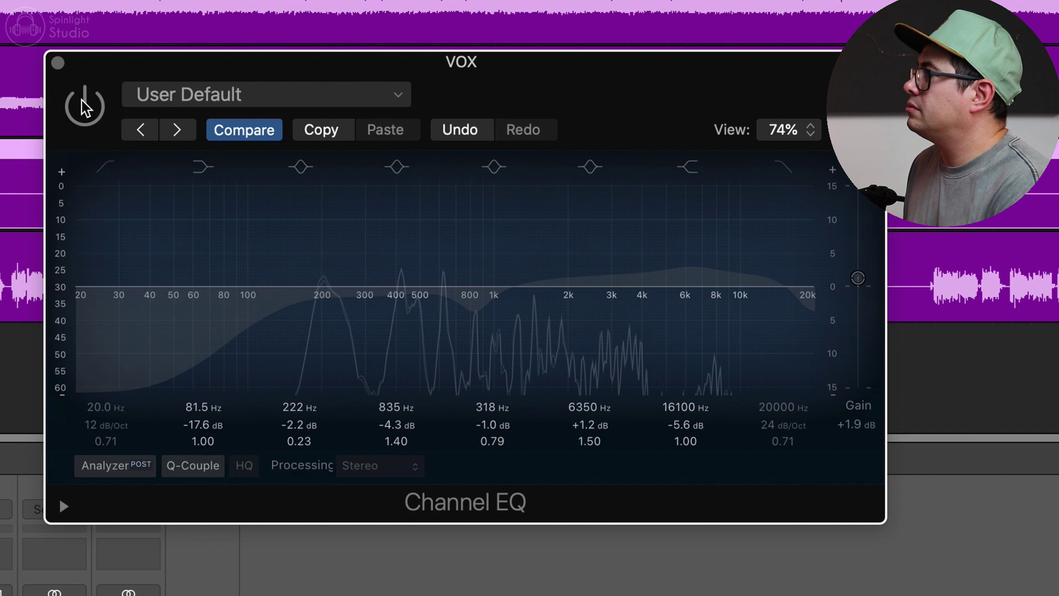
click(84, 106)
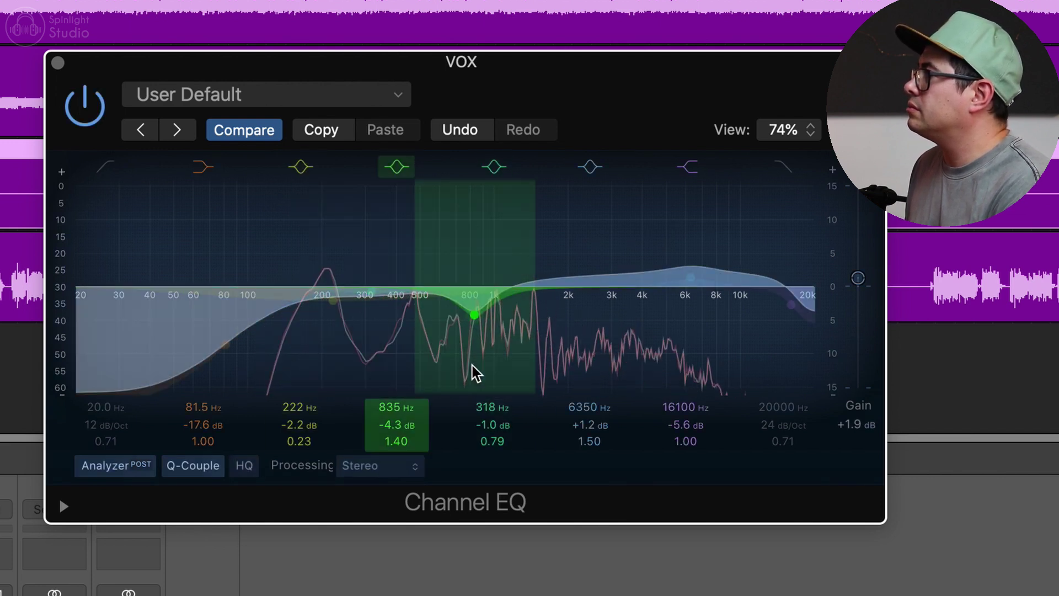
- Audition the VOX Channel EQ with the 835 Hz band at +11.0 dB and the 222 Hz band at +4.1 dB, restoring the saved settings
drag(475, 374, 476, 271)
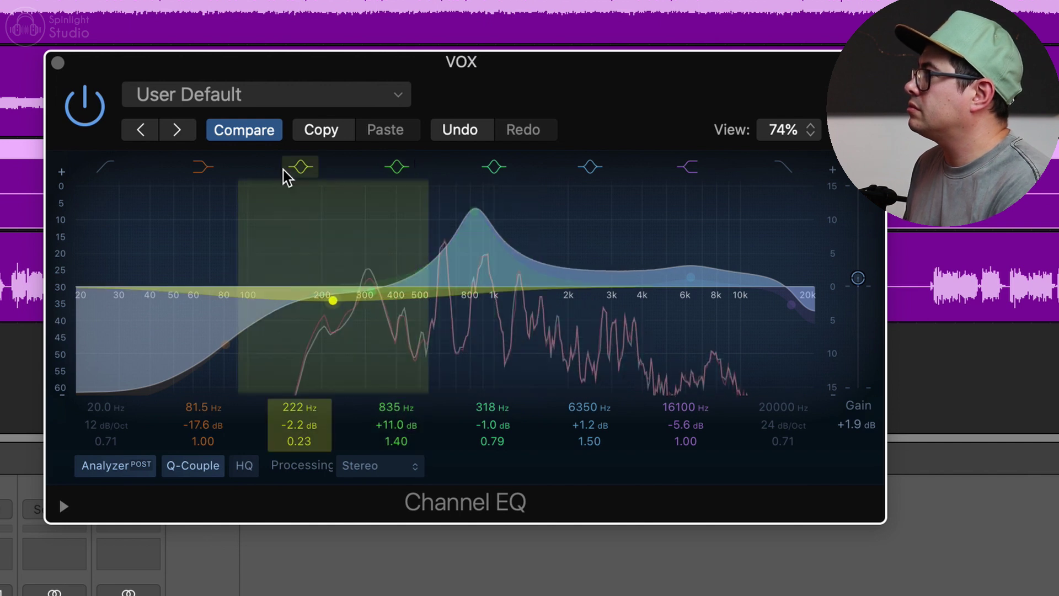
click(264, 130)
drag(305, 426, 305, 392)
click(268, 131)
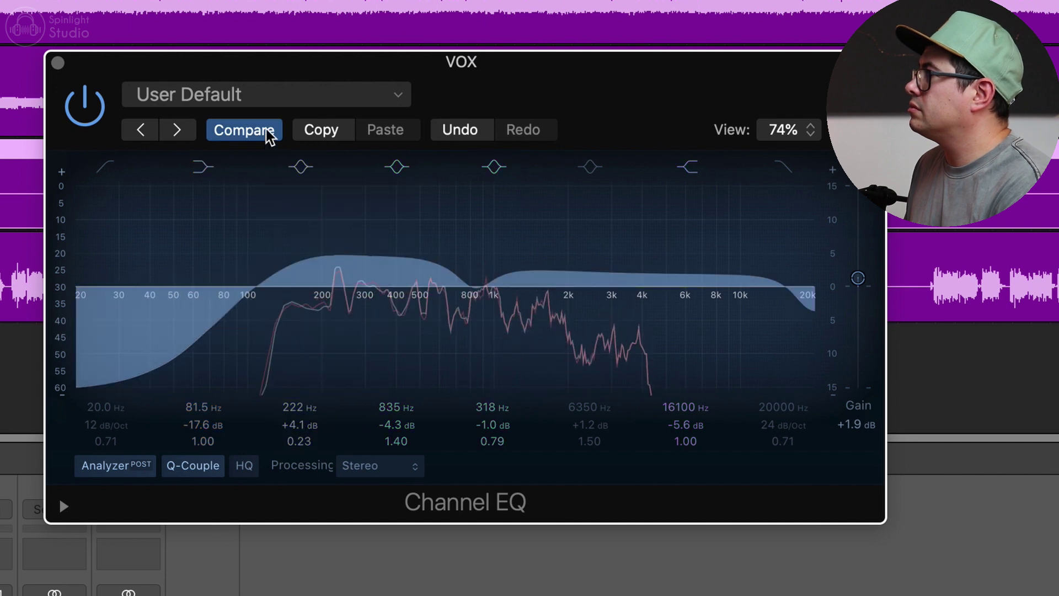
click(590, 166)
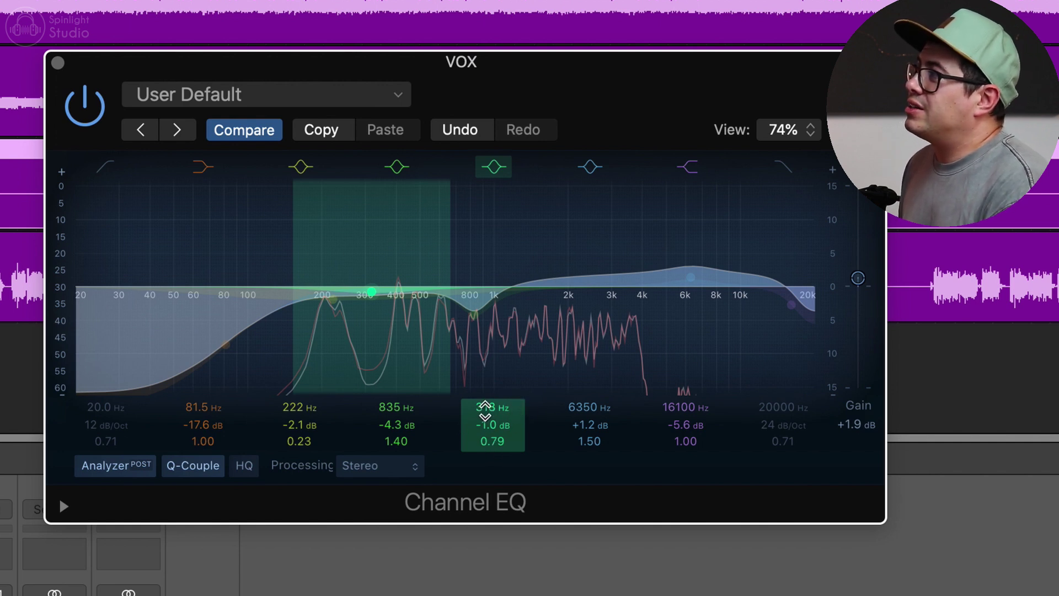
- Audition the 318 Hz band of the VOX Channel EQ boosted to +6.0 dB and bring it back down to a cut
mouse_move(496, 424)
mouse_down()
mouse_move(497, 385)
mouse_move(497, 421)
mouse_up()
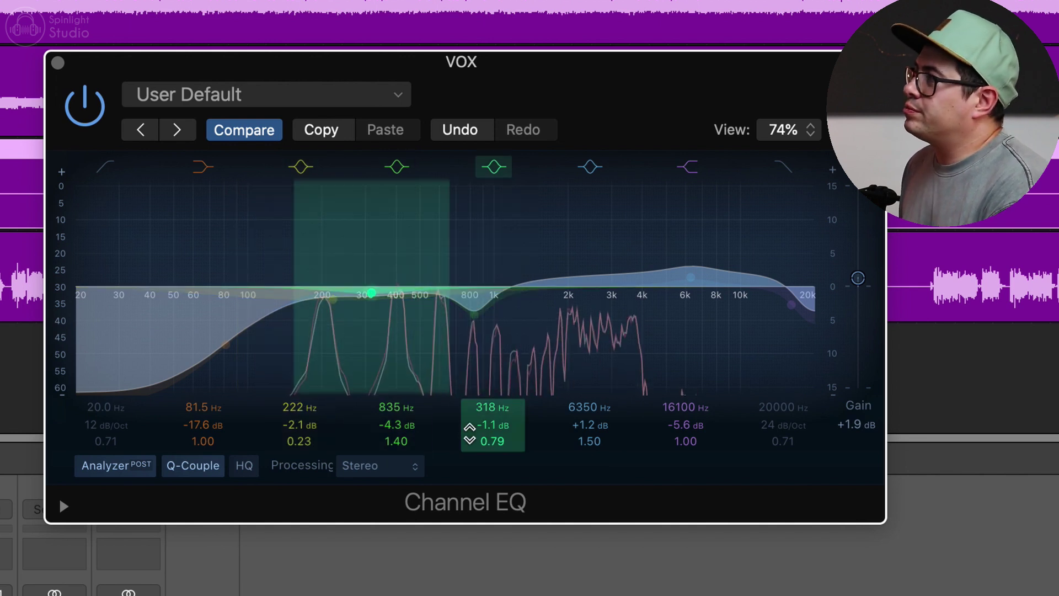
drag(497, 425, 496, 409)
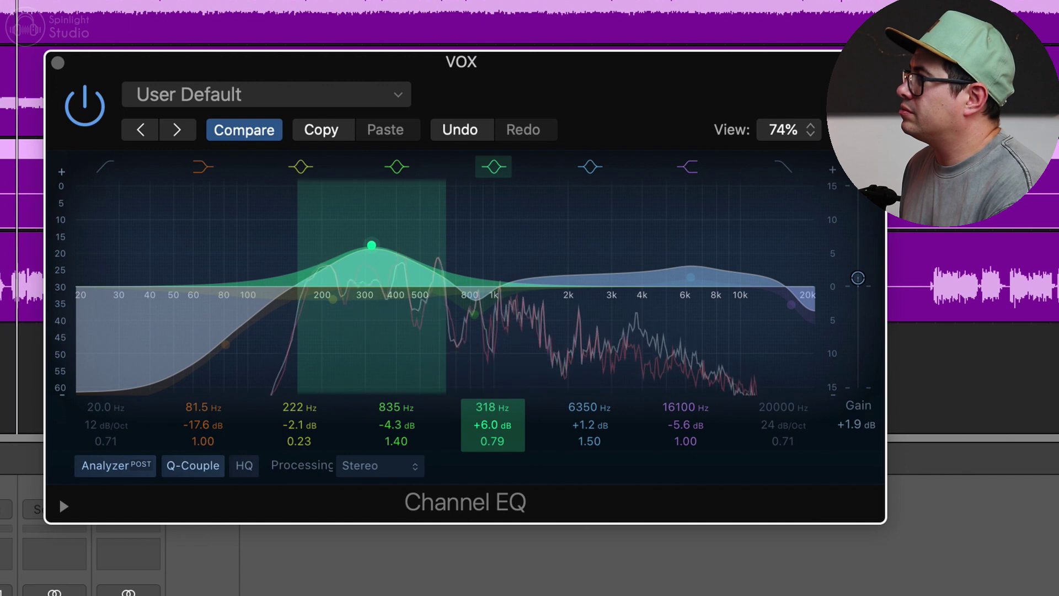
drag(496, 409, 496, 426)
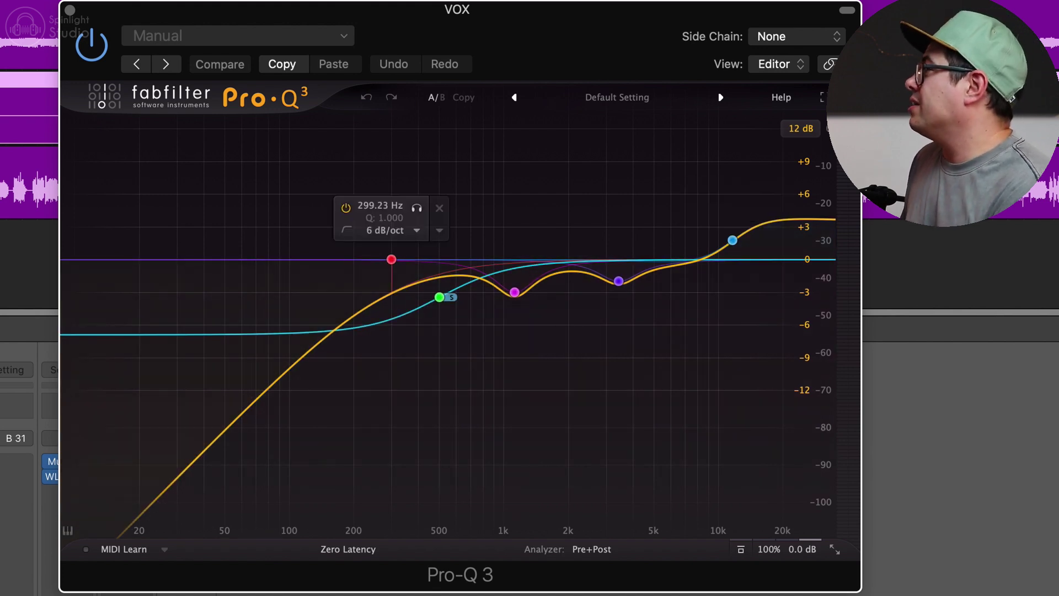
- Move the low cut in the VOX Pro-Q 3 to 242.88 Hz and bypass the EQ's output
drag(391, 260, 371, 259)
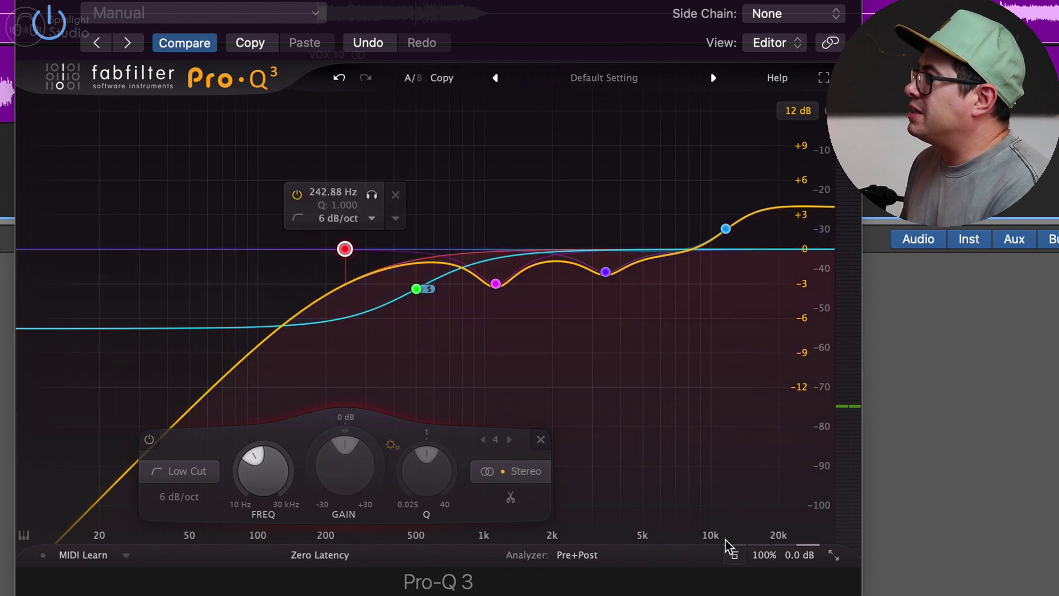
click(735, 556)
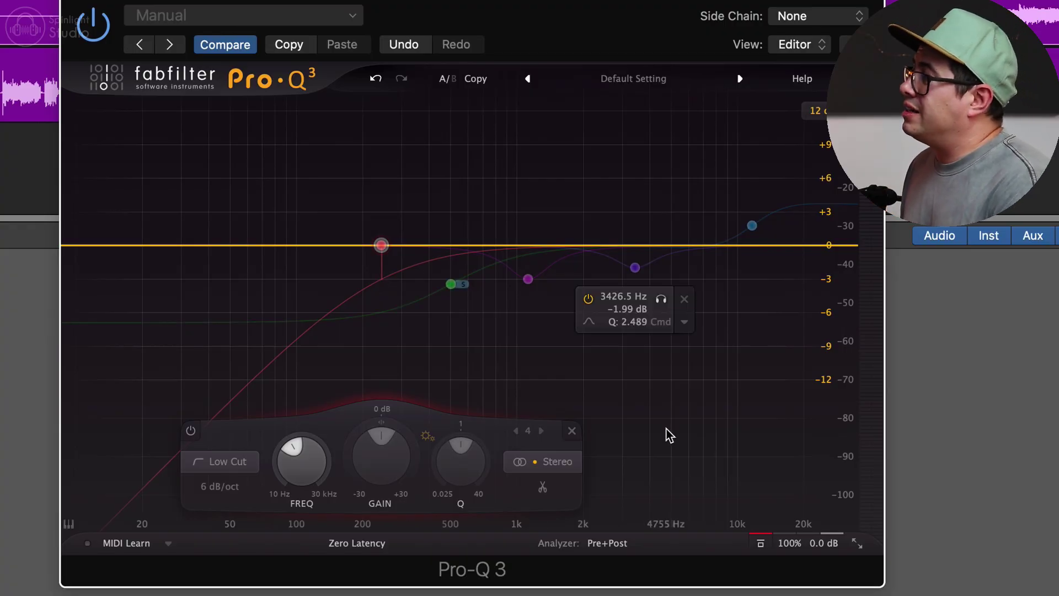
- Select the 502.35 Hz side-channel low shelf in the VOX Pro-Q 3 and toggle it during playback to audition its effect
click(451, 285)
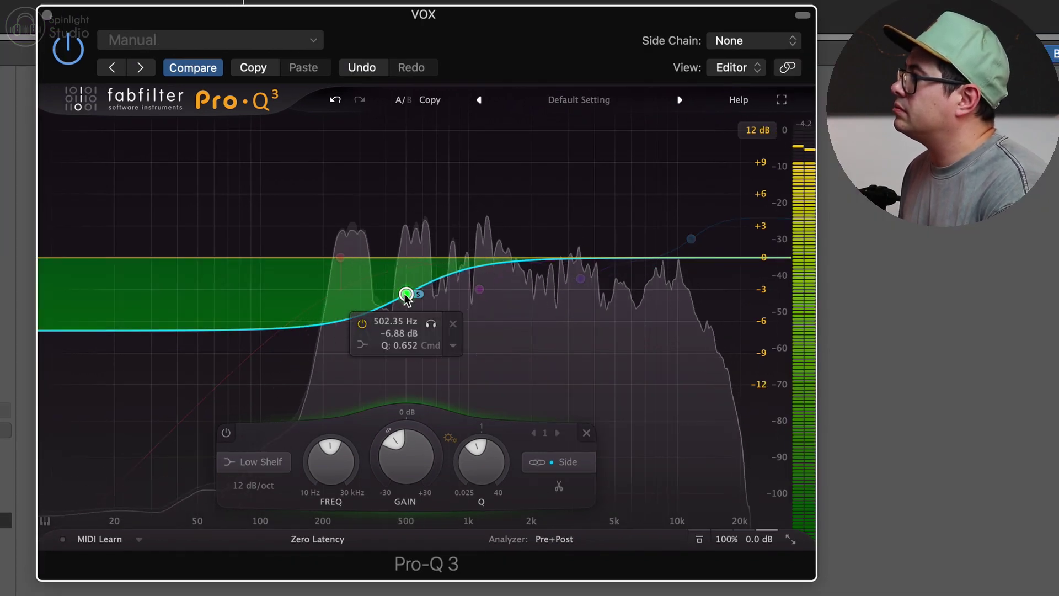
alt+click(406, 295)
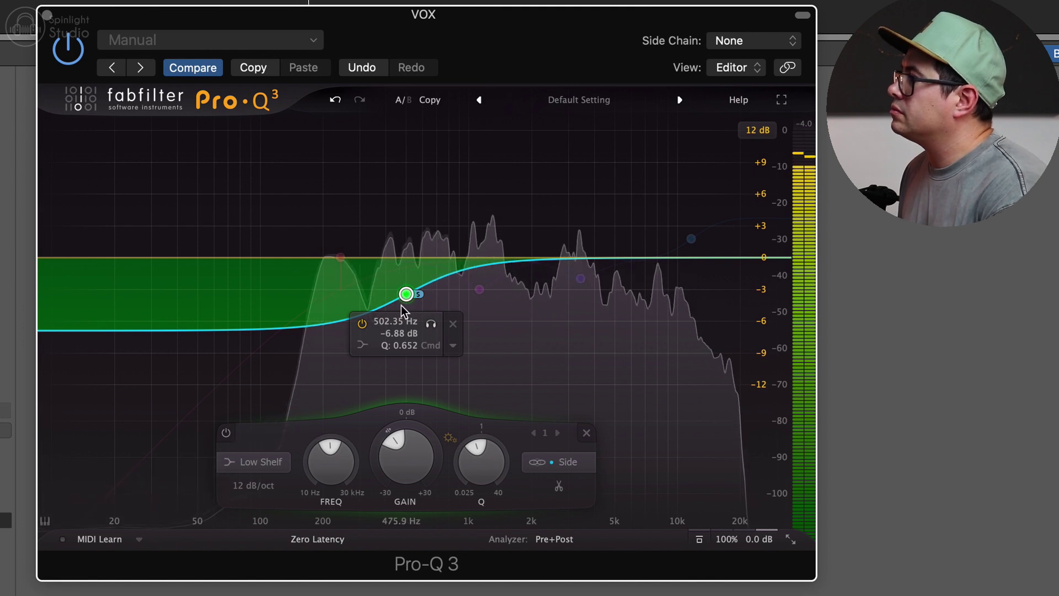
key(space)
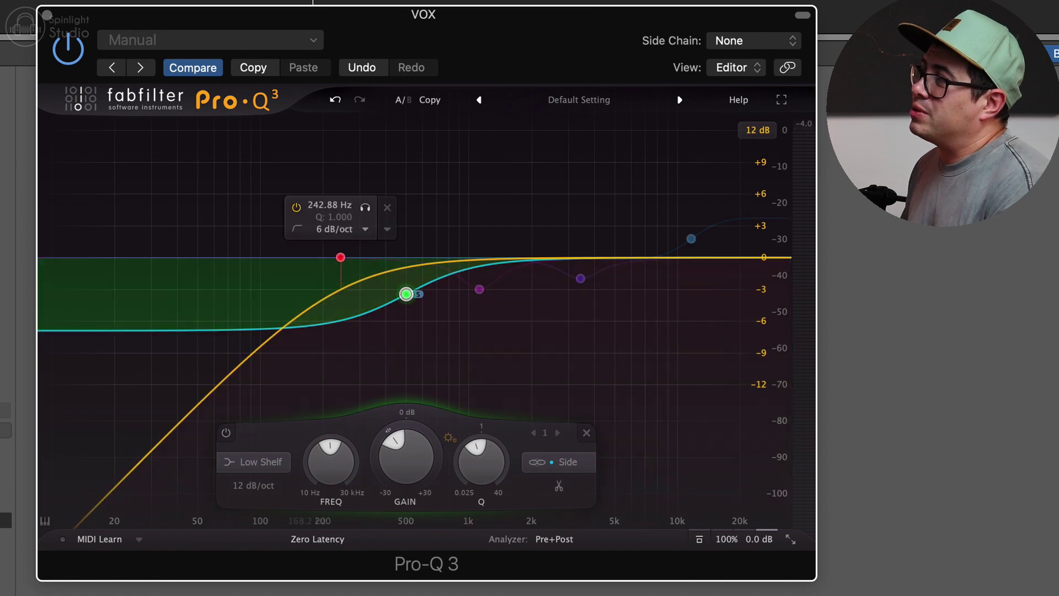
- Play the vocal and compare the Pro-Q 3's combined low cut and side low shelf with the bypassed signal
key(space)
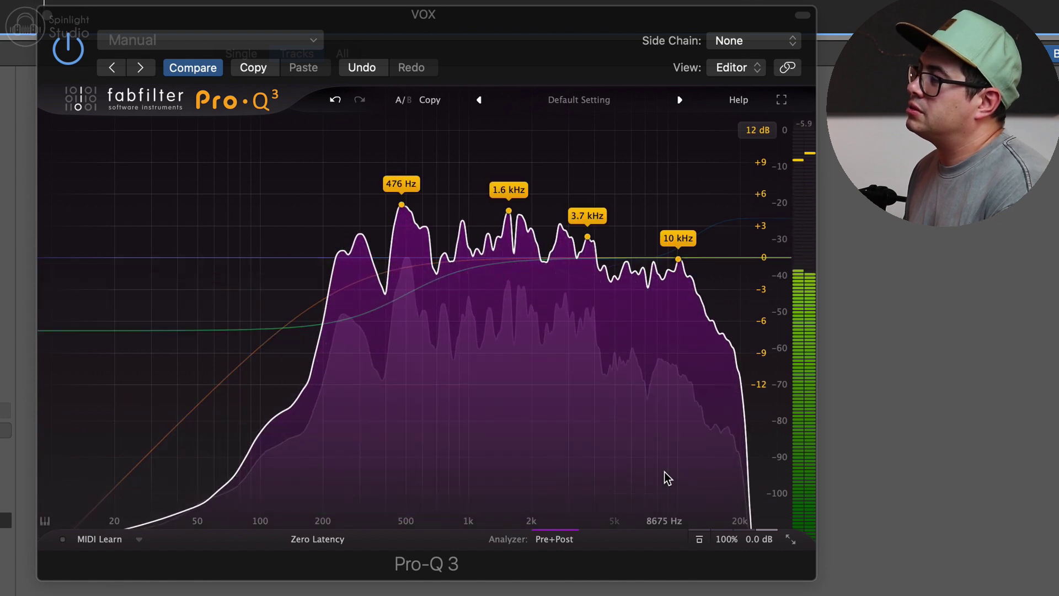
click(699, 540)
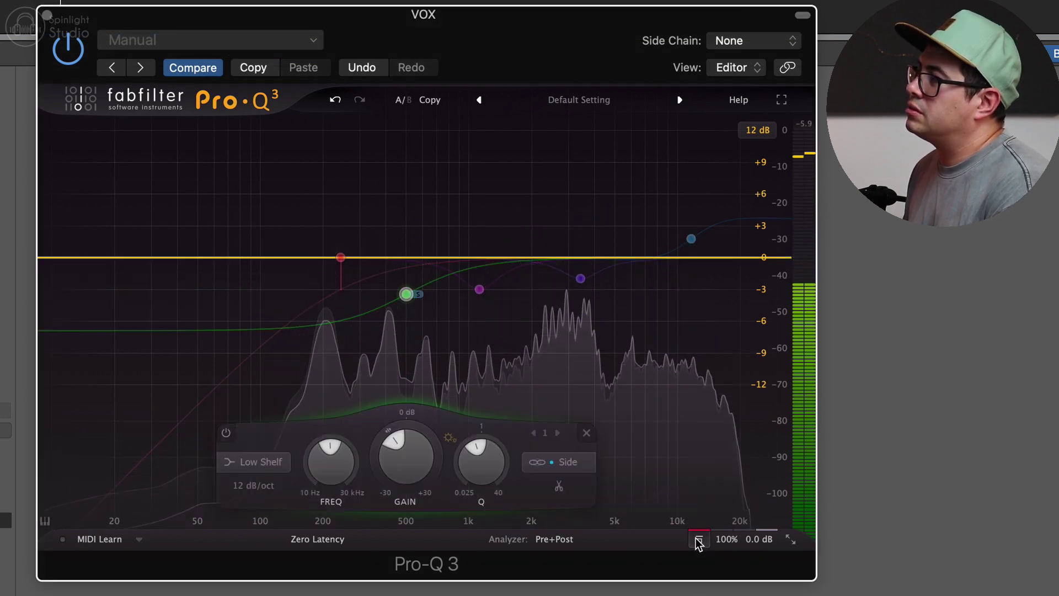
click(698, 541)
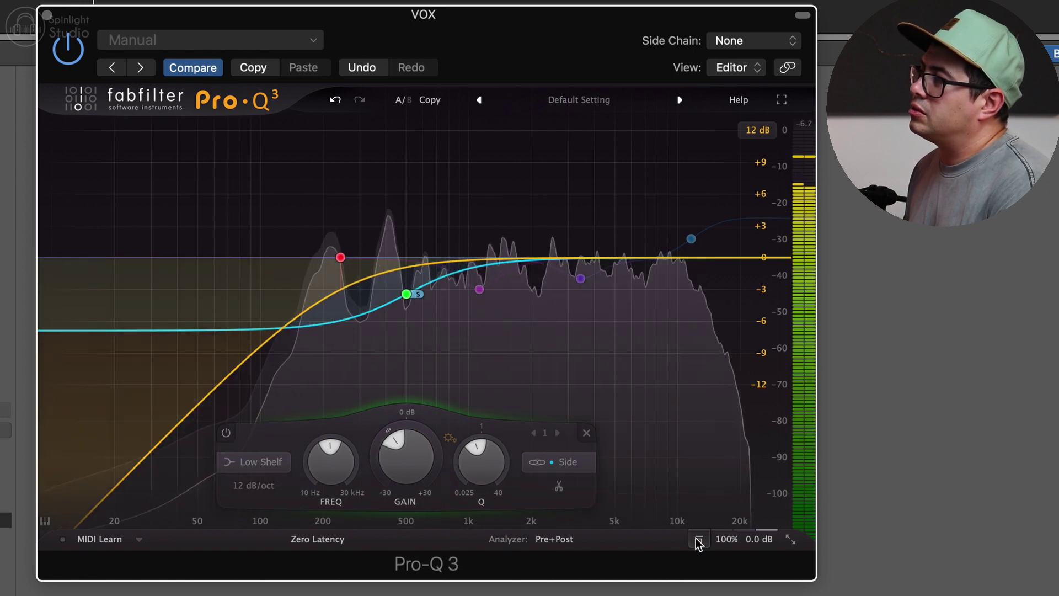
key(space)
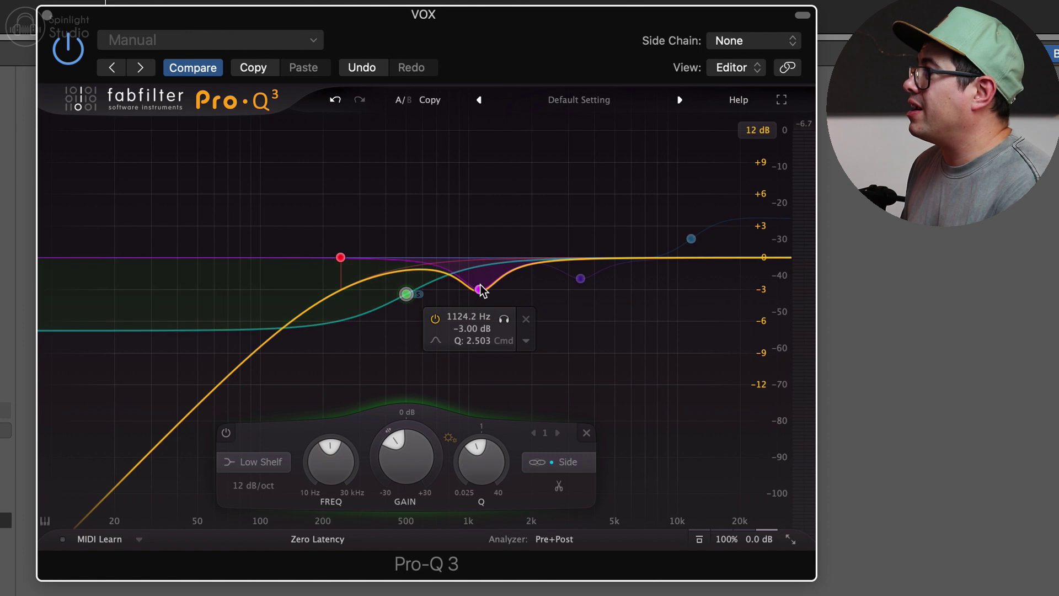
- Play the vocal and set the 1124.2 Hz bell's gain to -2.51 dB in the Pro-Q 3
key(space)
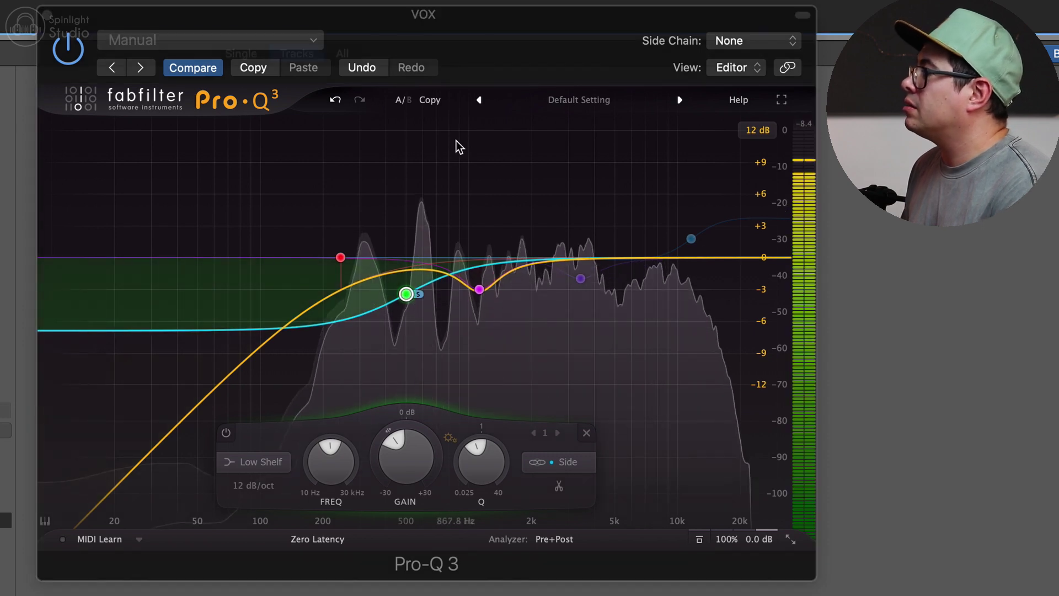
click(480, 289)
drag(483, 455, 501, 365)
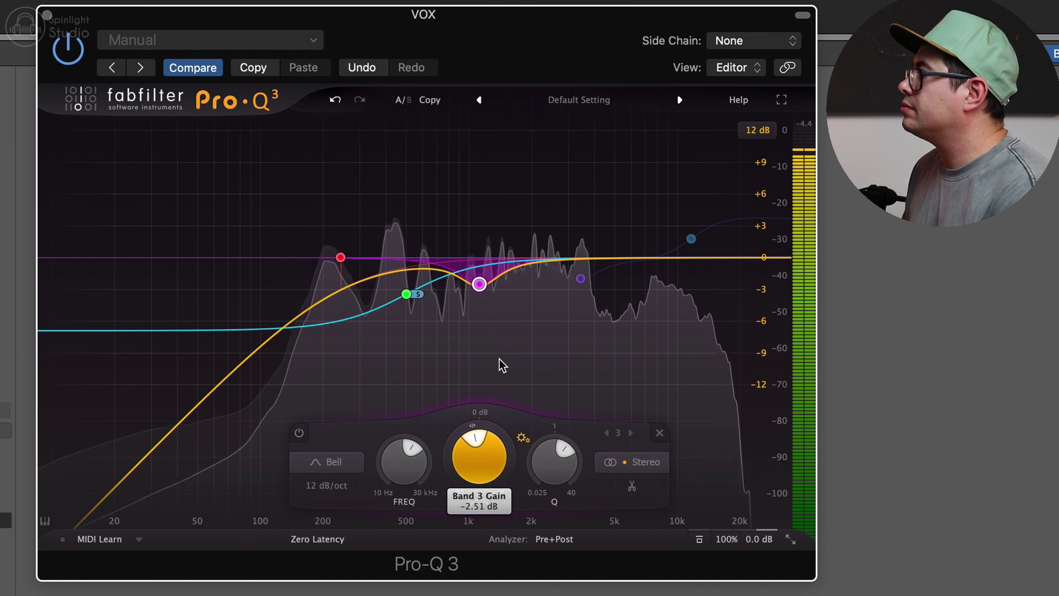
- Enable the 3426.5 Hz bell in the VOX Pro-Q 3 and deepen its cut to about -2.5 dB
mouse_move(567, 277)
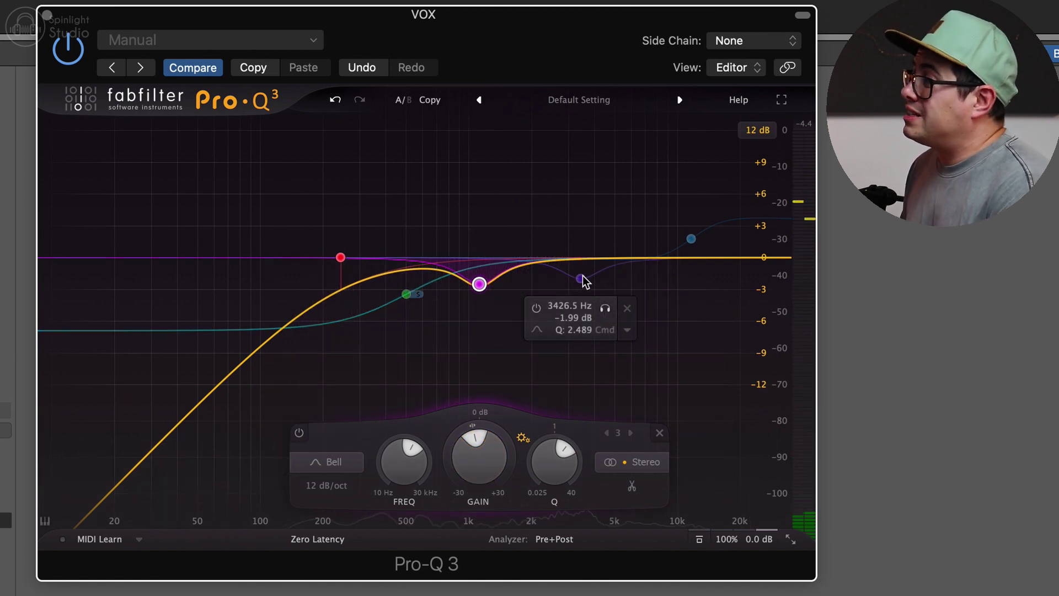
double_click(583, 279)
scroll(582, 280, up, 3)
scroll(583, 280, down, 2)
mouse_move(473, 439)
mouse_move(554, 320)
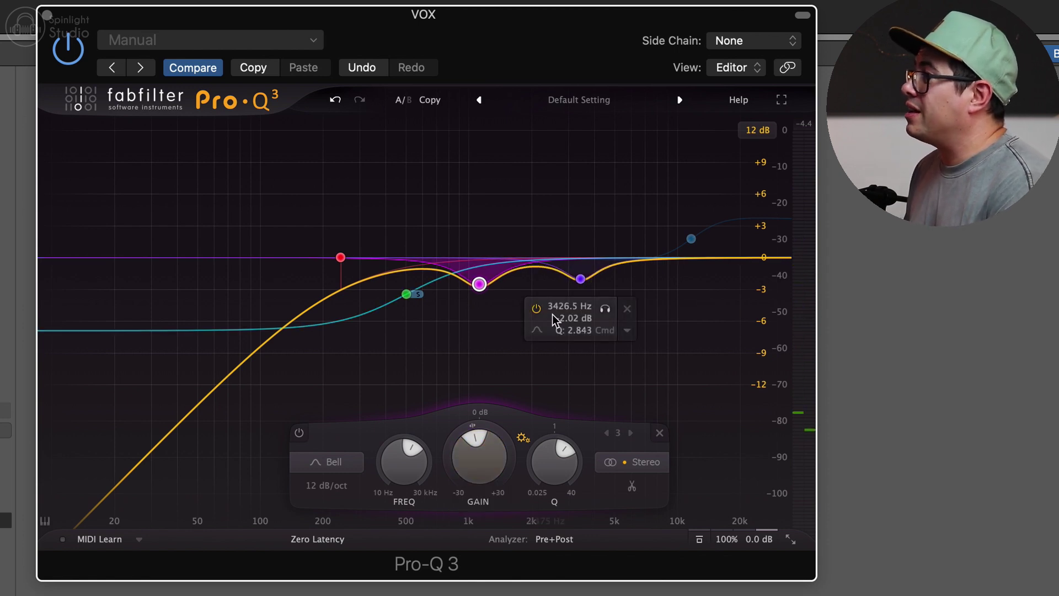
drag(576, 440, 544, 478)
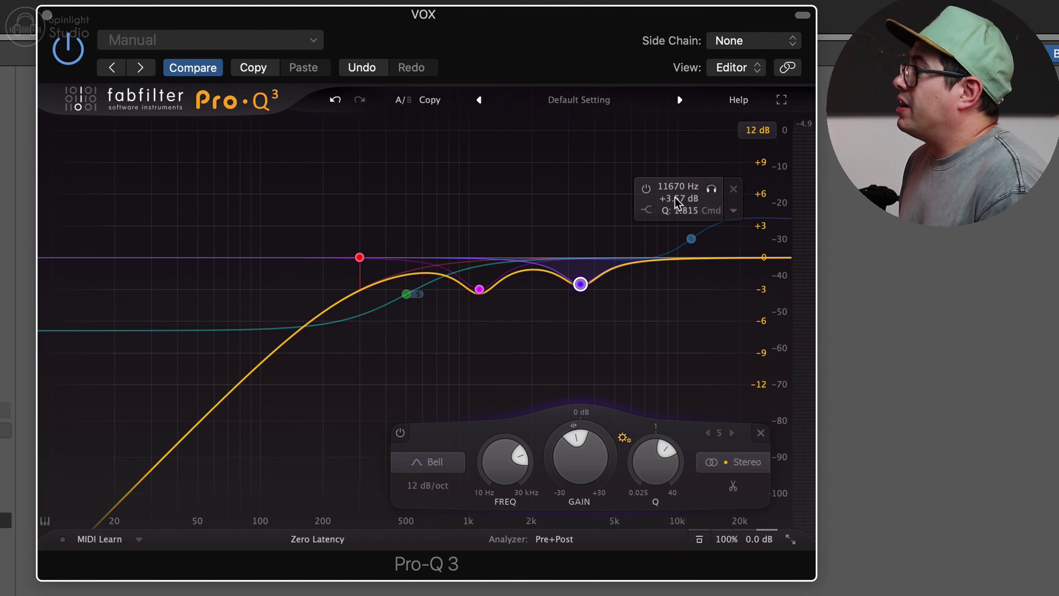
- Enable the 11670 Hz high shelf in the VOX Pro-Q 3, compare the full EQ with bypass during playback, and close the plug-in
double_click(697, 239)
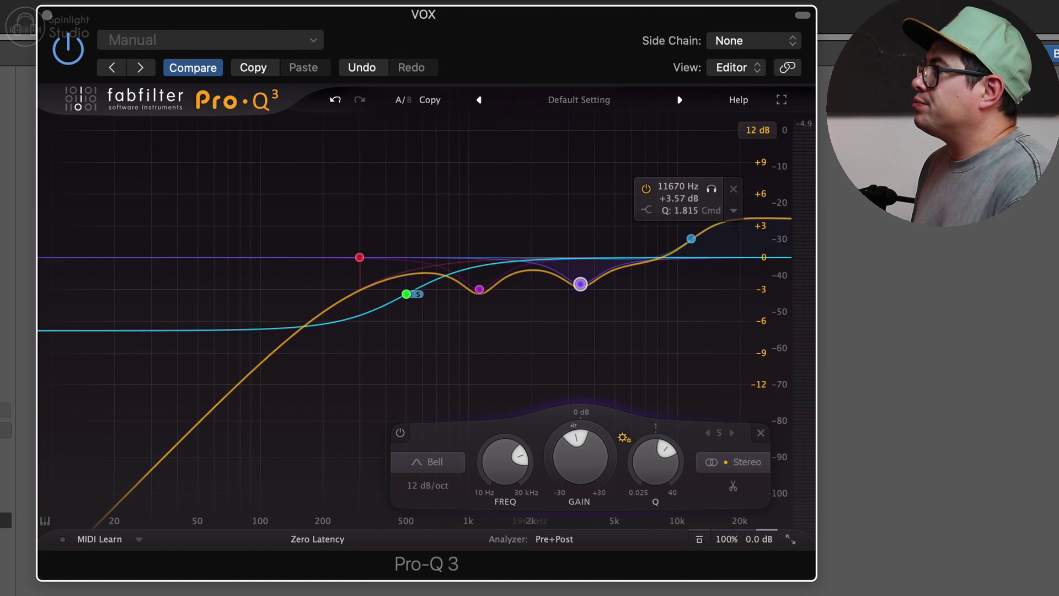
key(space)
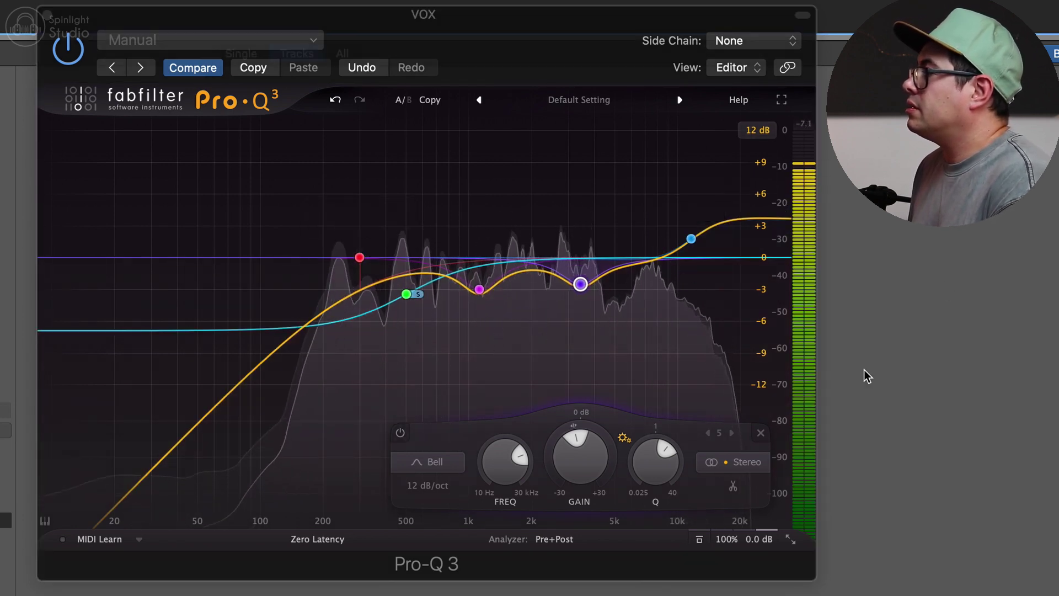
click(700, 540)
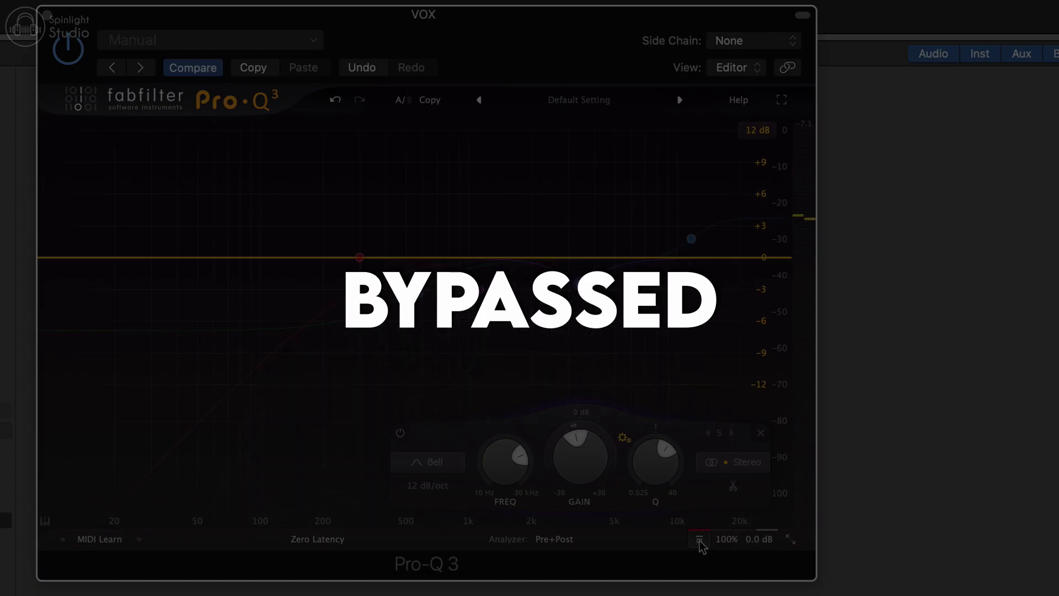
click(700, 540)
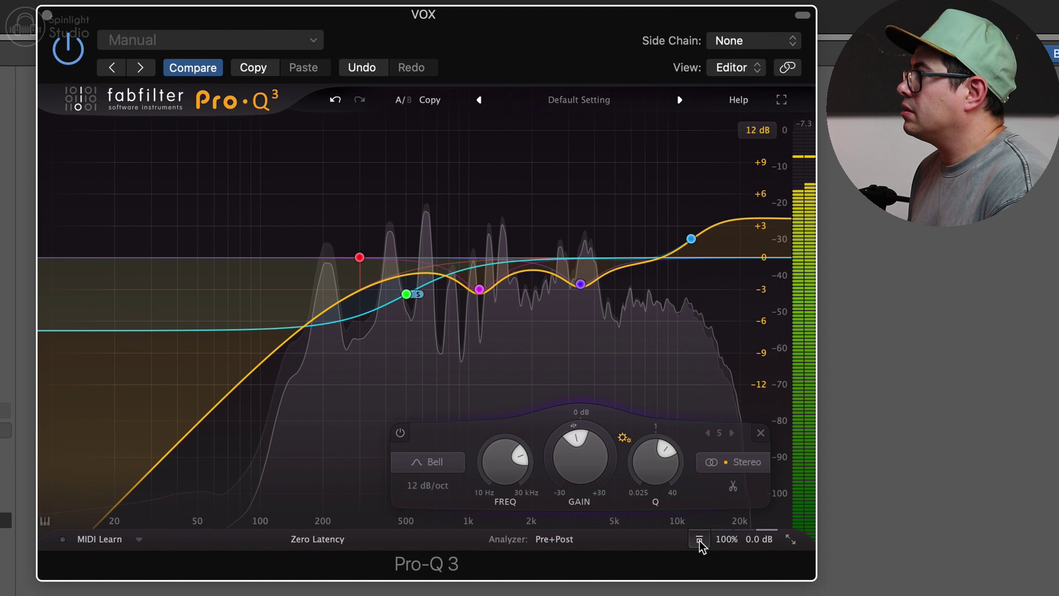
mouse_move(489, 327)
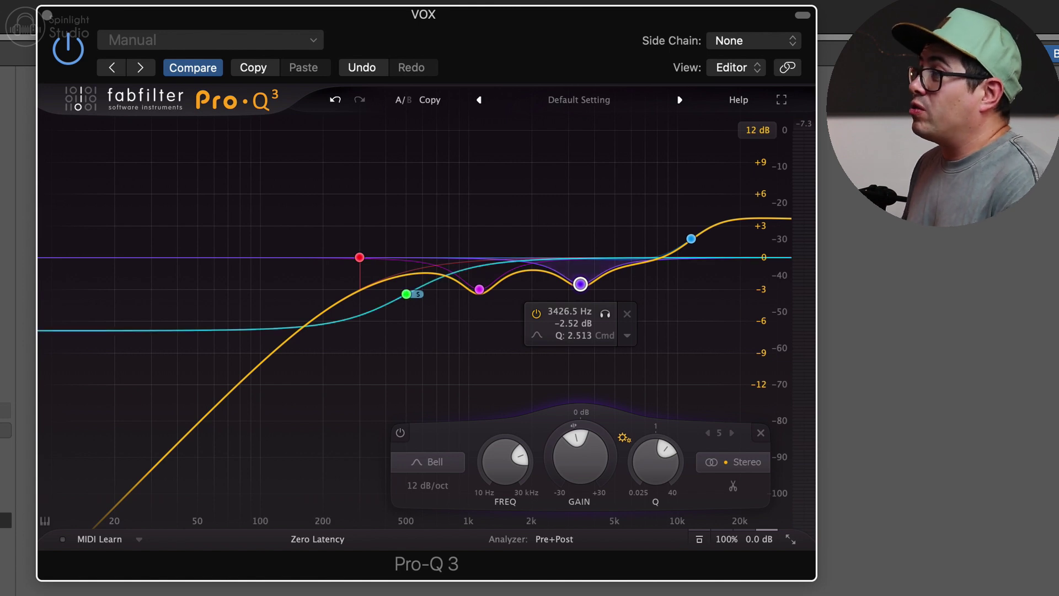
click(47, 15)
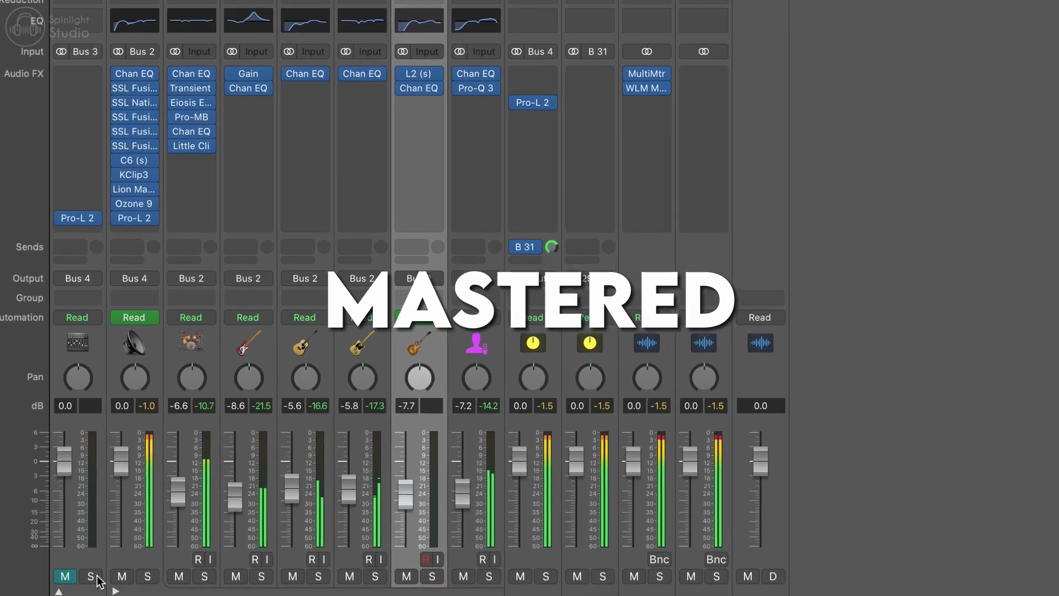
- Toggle solo on the MIX channel repeatedly during playback to compare the original mix with the mastered stems
click(90, 575)
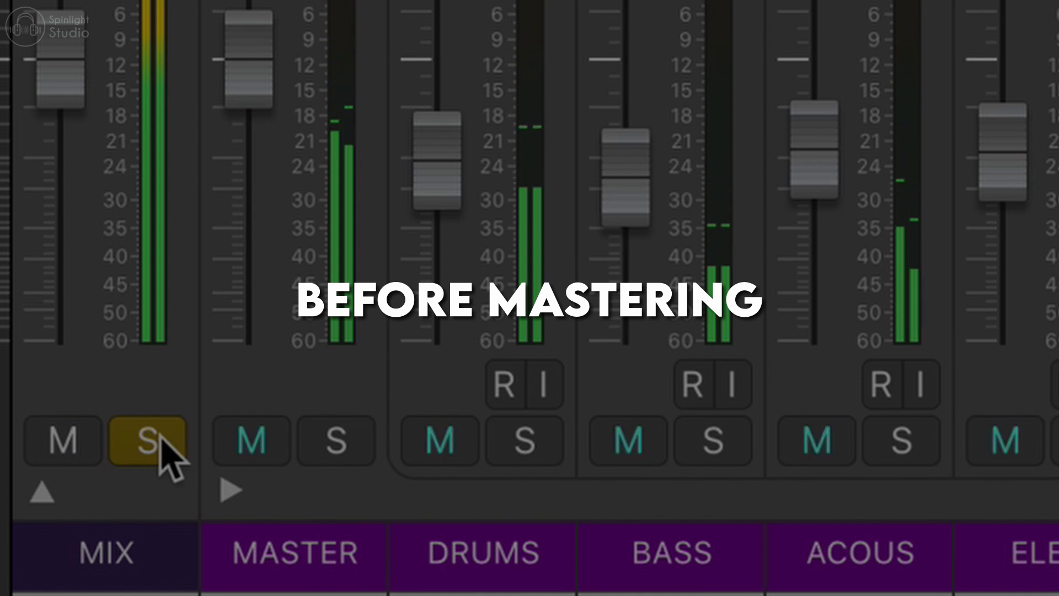
click(161, 436)
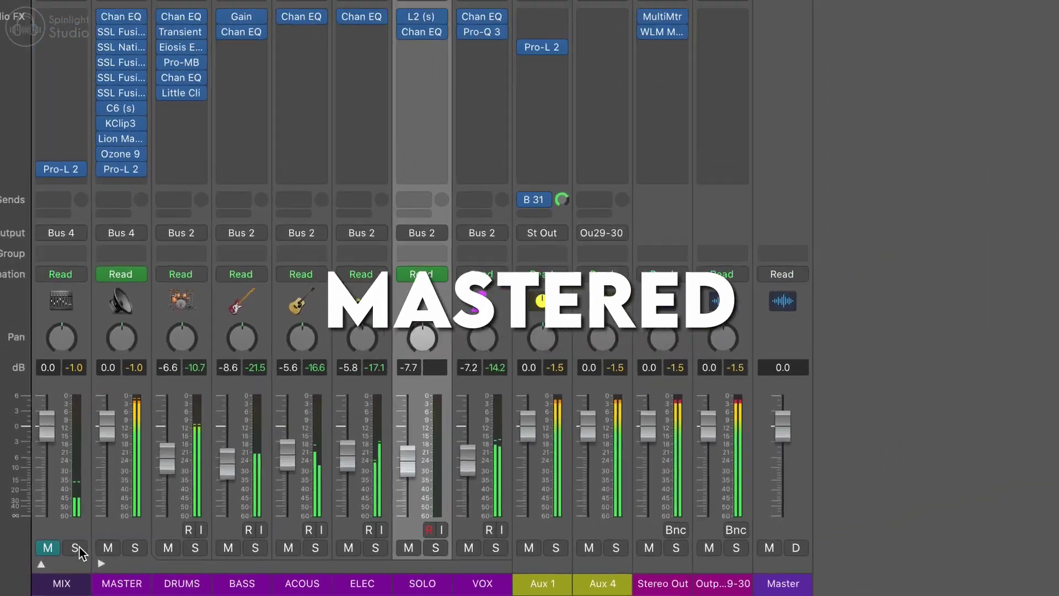
click(90, 532)
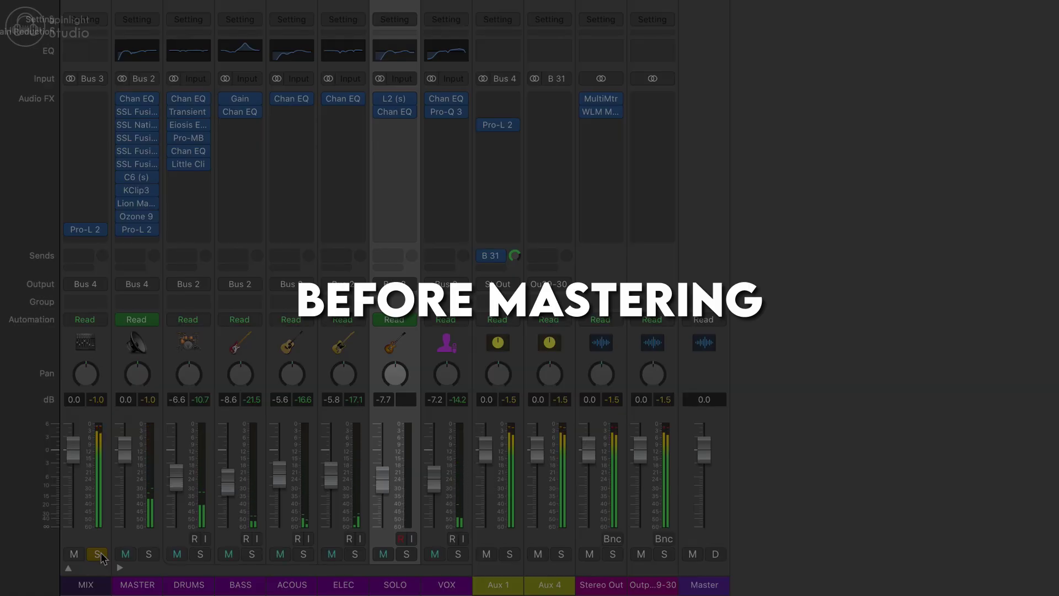
click(100, 554)
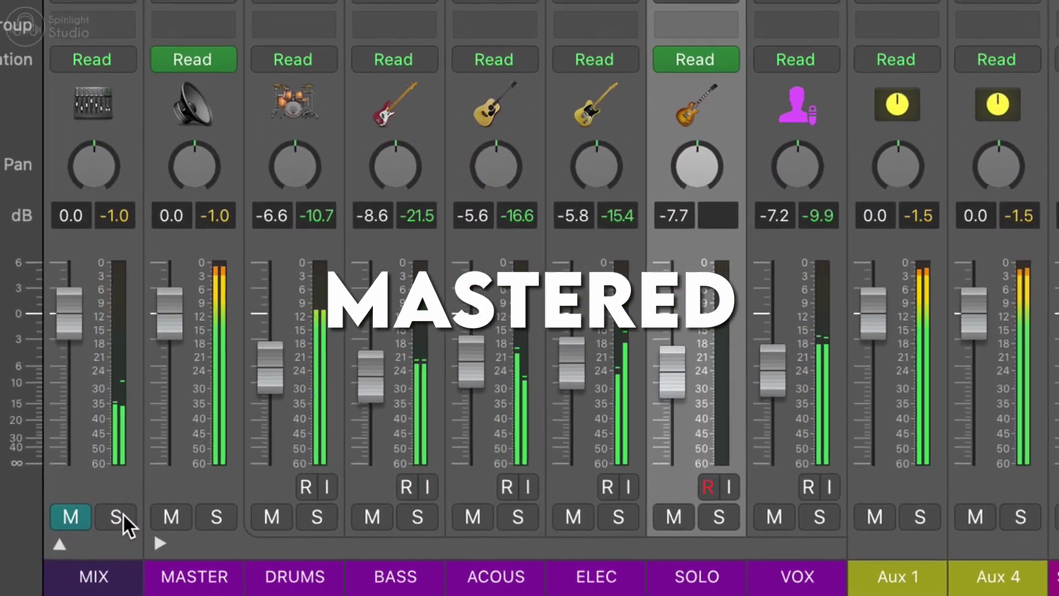
click(114, 531)
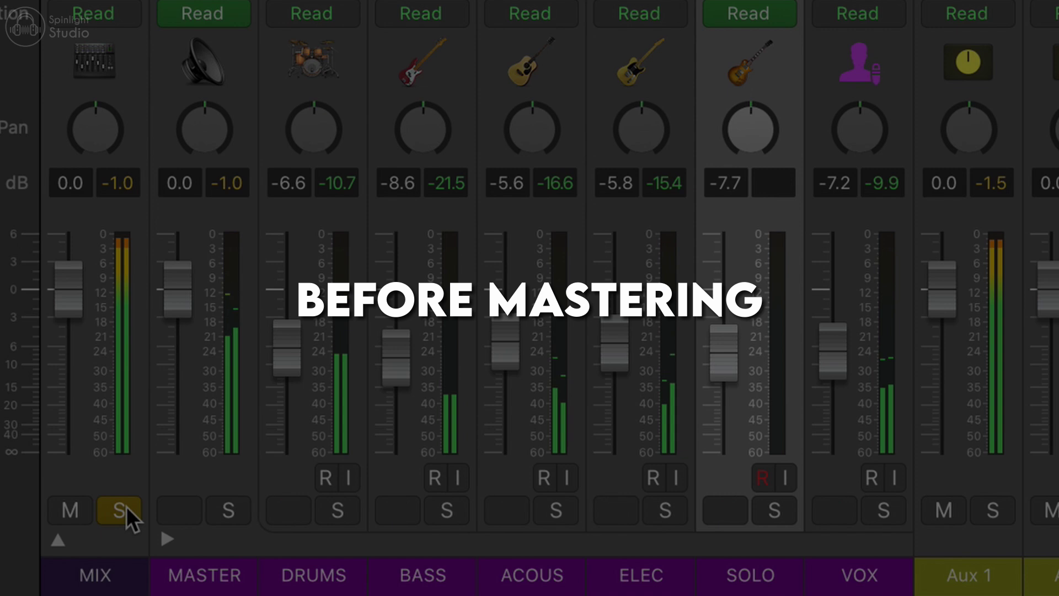
click(127, 507)
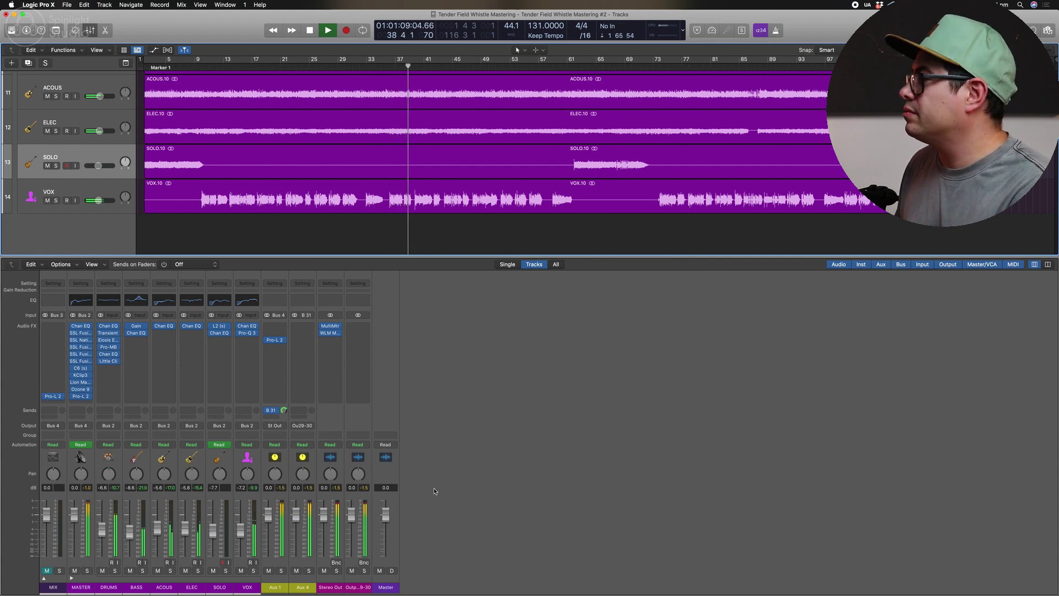
click(60, 571)
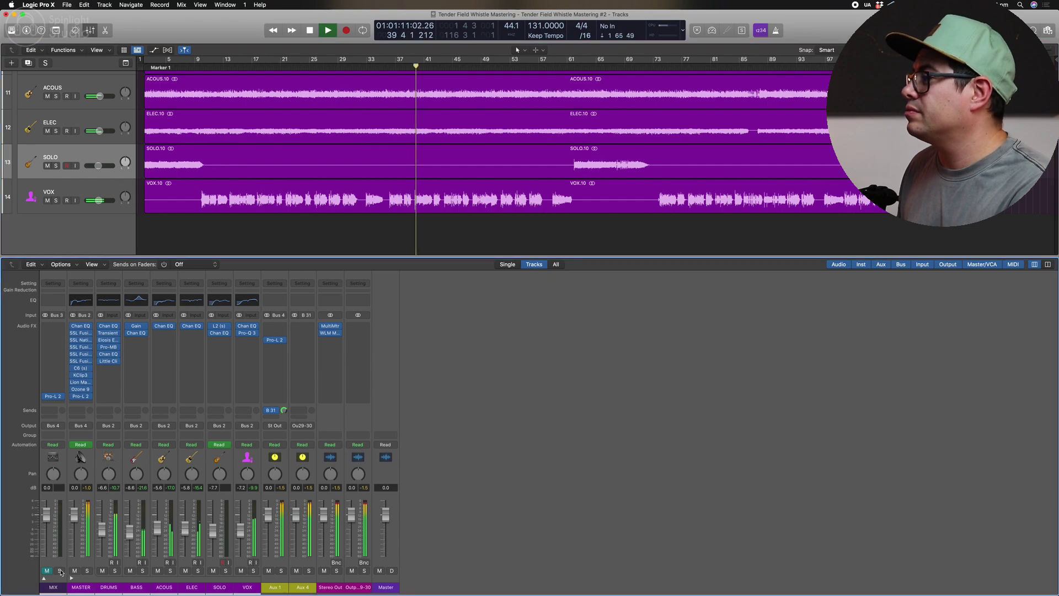